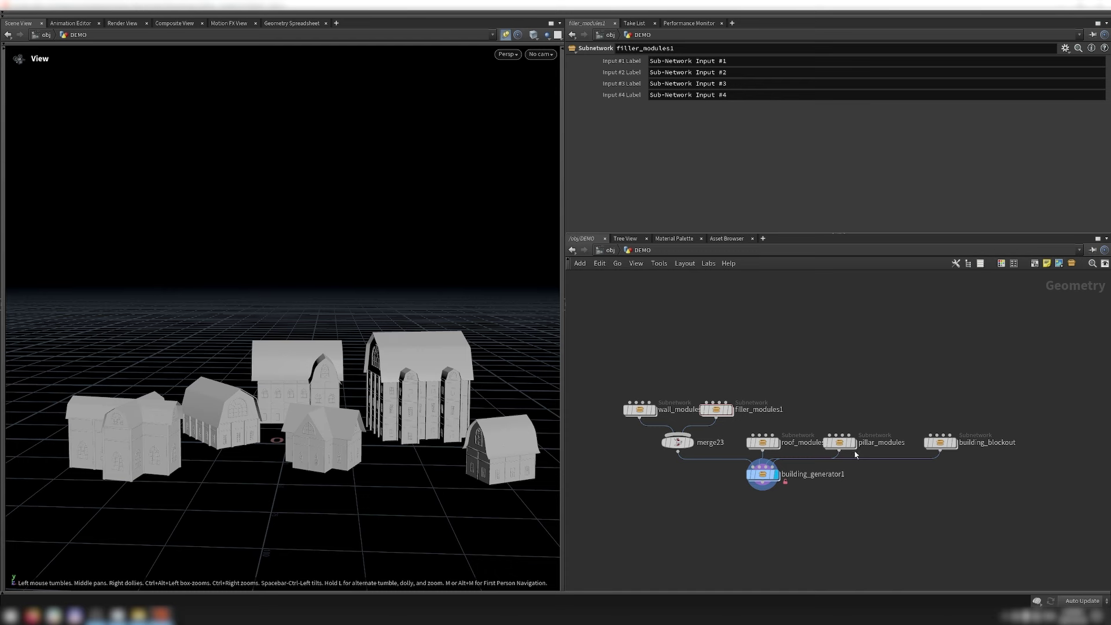
Step: Inspect the generated buildings' wall, window and pillar modules up close in the viewport
{"action": "key", "text": "f"}
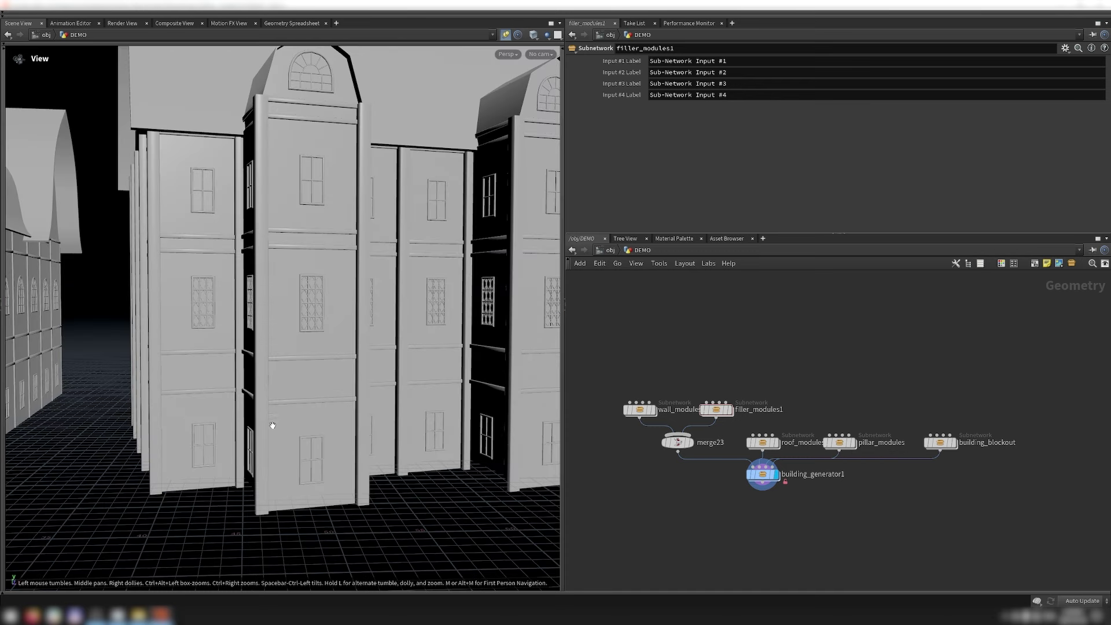
{"action": "key", "text": "h"}
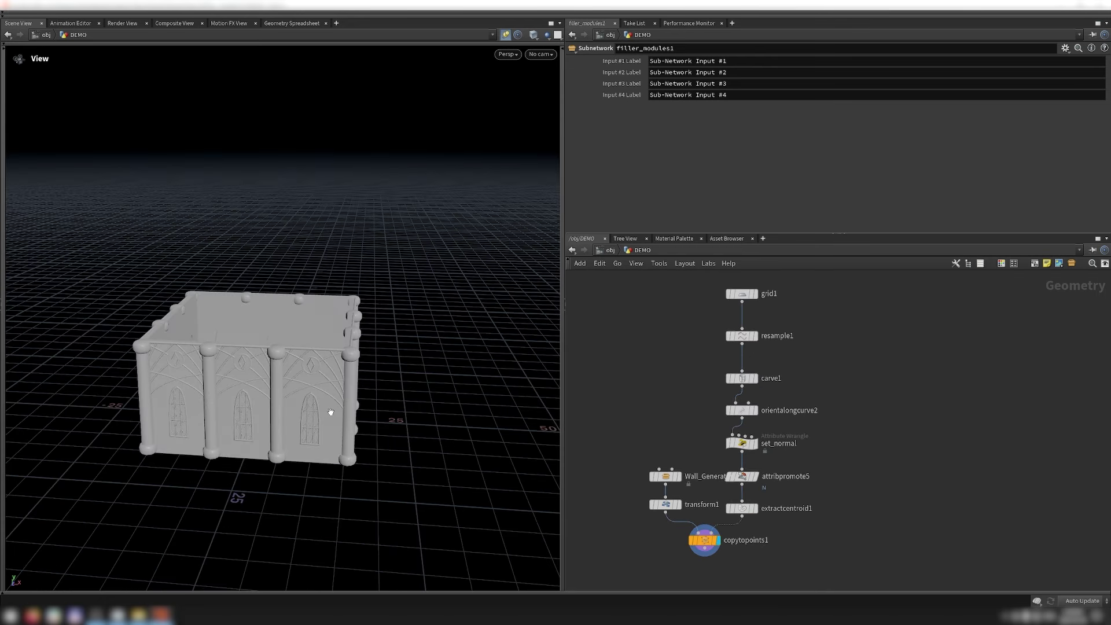
Step: Examine the square wall layout in perspective and top wireframe views, and compare it with the tall generated building's plan
{"action": "left_click_drag", "start_coordinate": [357, 407], "coordinate": [428, 397]}
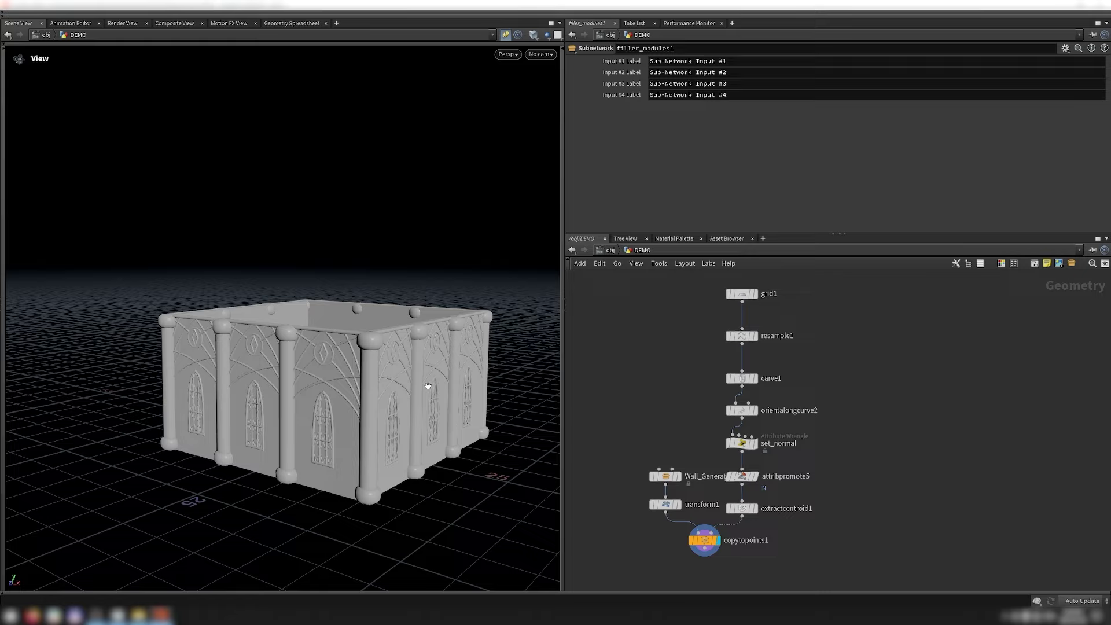
{"action": "mouse_move", "coordinate": [438, 249]}
{"action": "left_mouse_down"}
{"action": "mouse_move", "coordinate": [434, 263]}
{"action": "mouse_move", "coordinate": [434, 253]}
{"action": "left_mouse_up"}
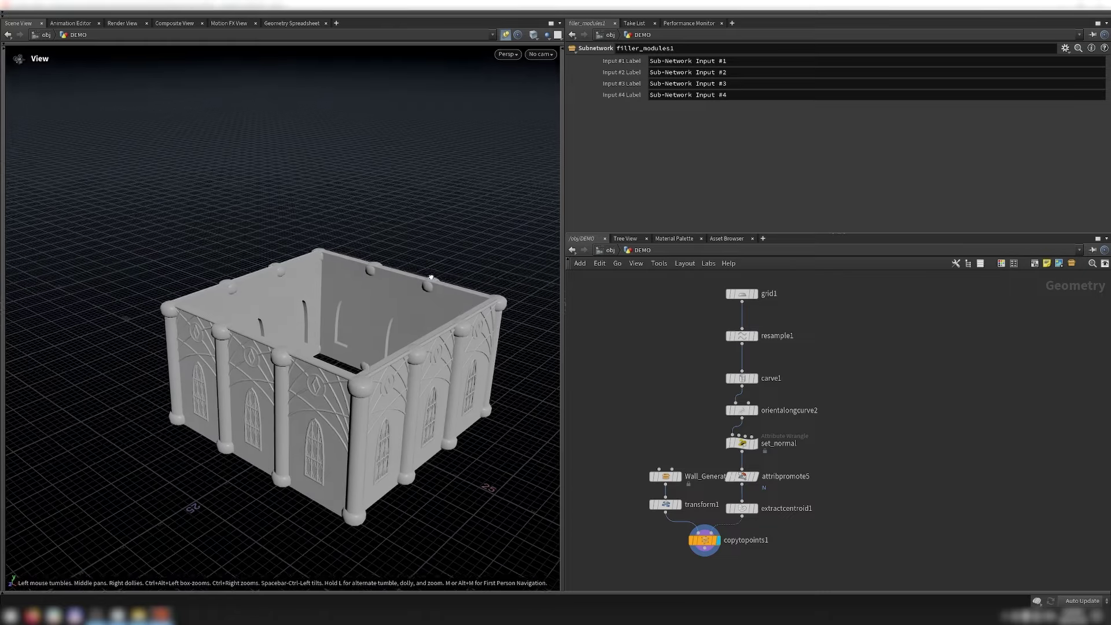
{"action": "key", "text": "space+2"}
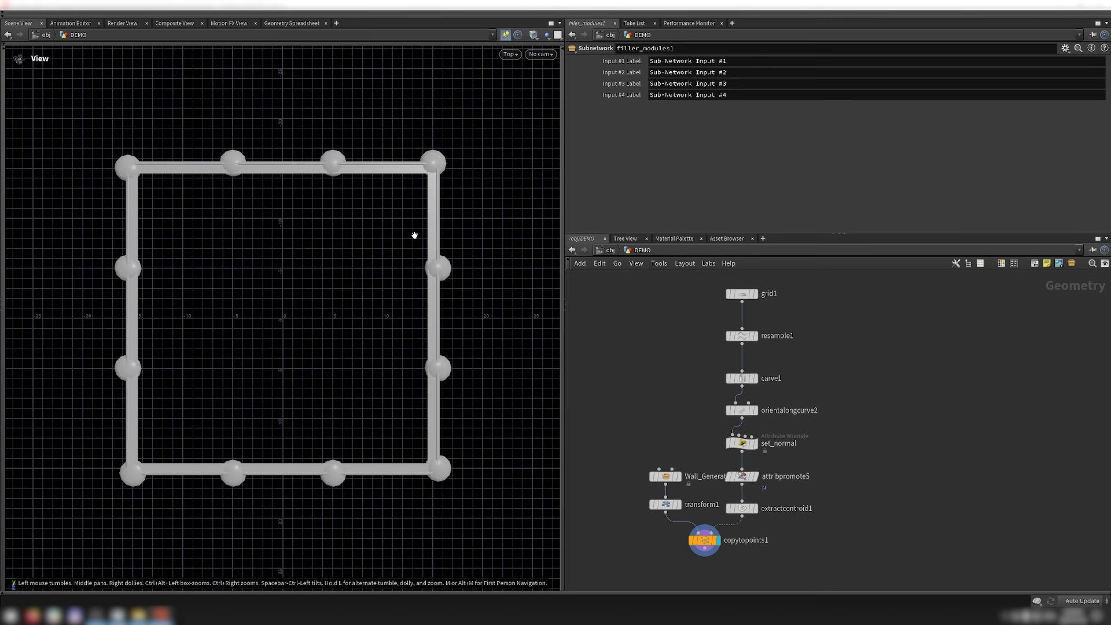
{"action": "key", "text": "w"}
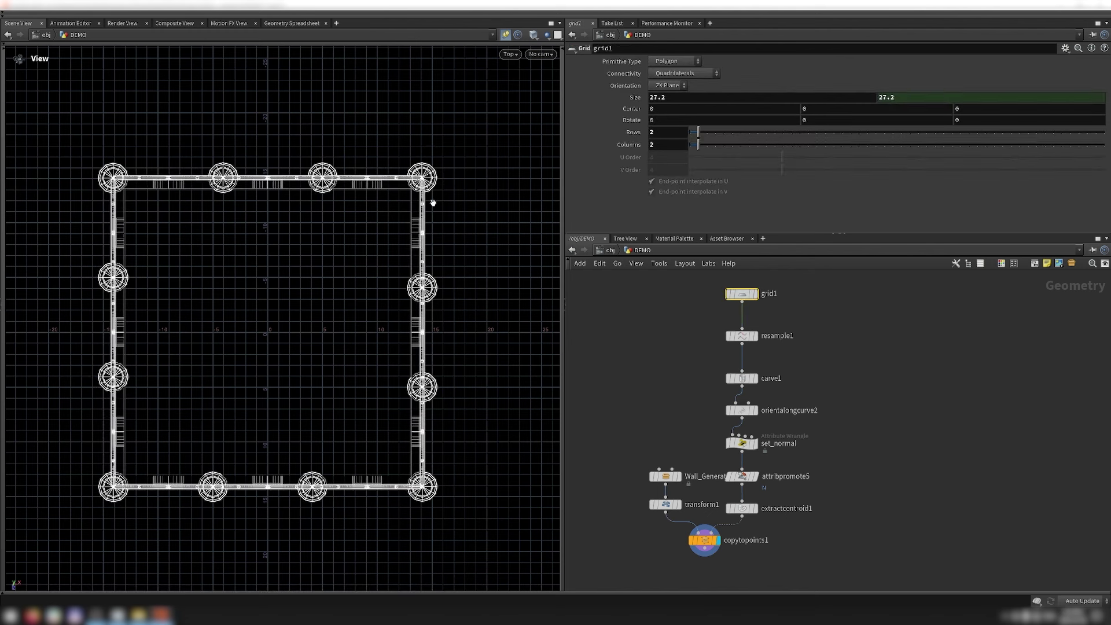
{"action": "key", "text": "space+1"}
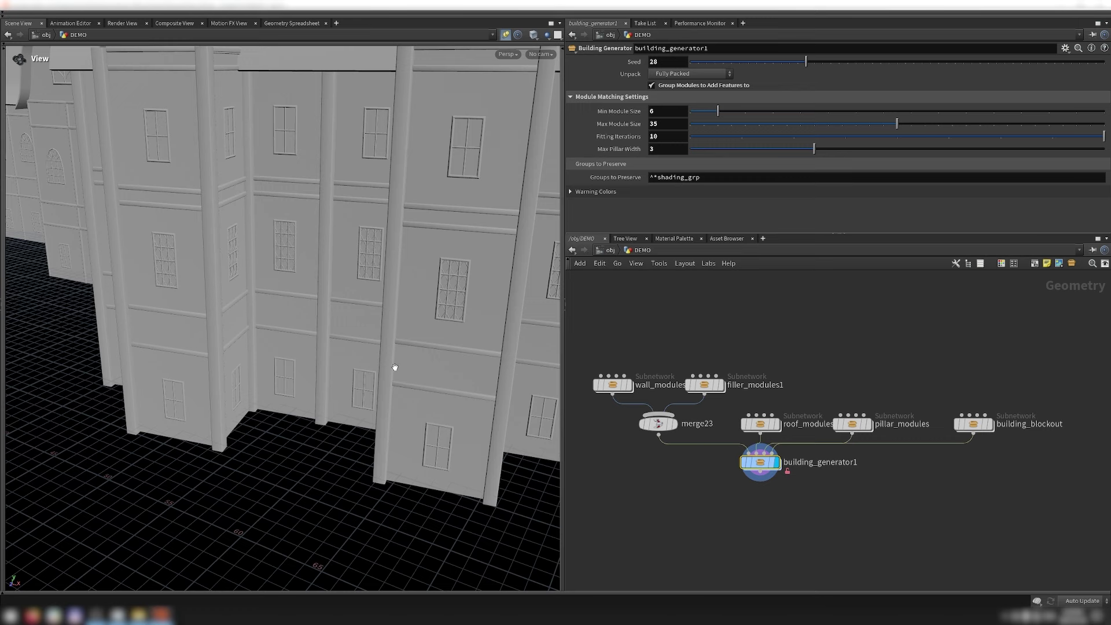
{"action": "key", "text": "space+2"}
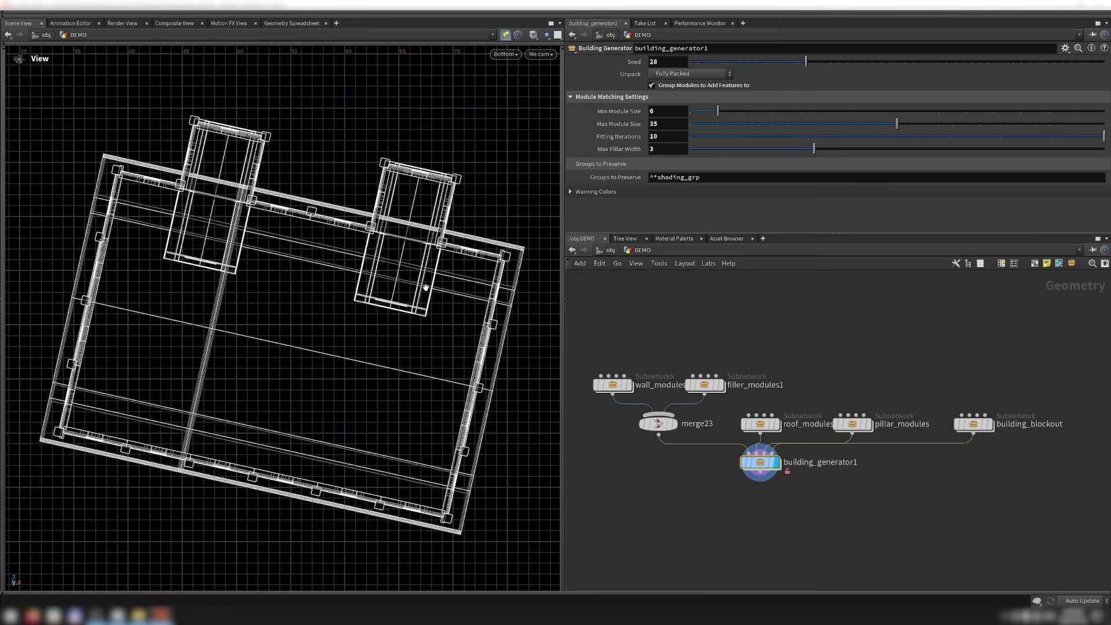
{"action": "scroll", "coordinate": [426, 288], "scroll_direction": "up", "scroll_amount": 5}
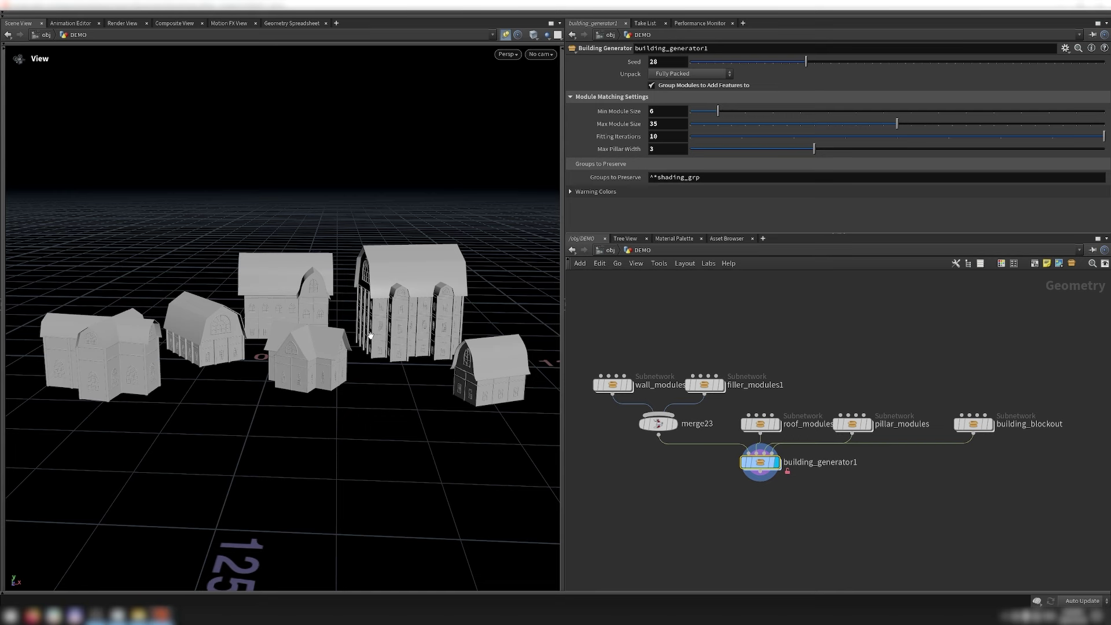
Step: Inspect the building_blockout boxes in wireframe and shaded display, and return the displayed output to building_generator1
{"action": "left_click", "coordinate": [992, 424]}
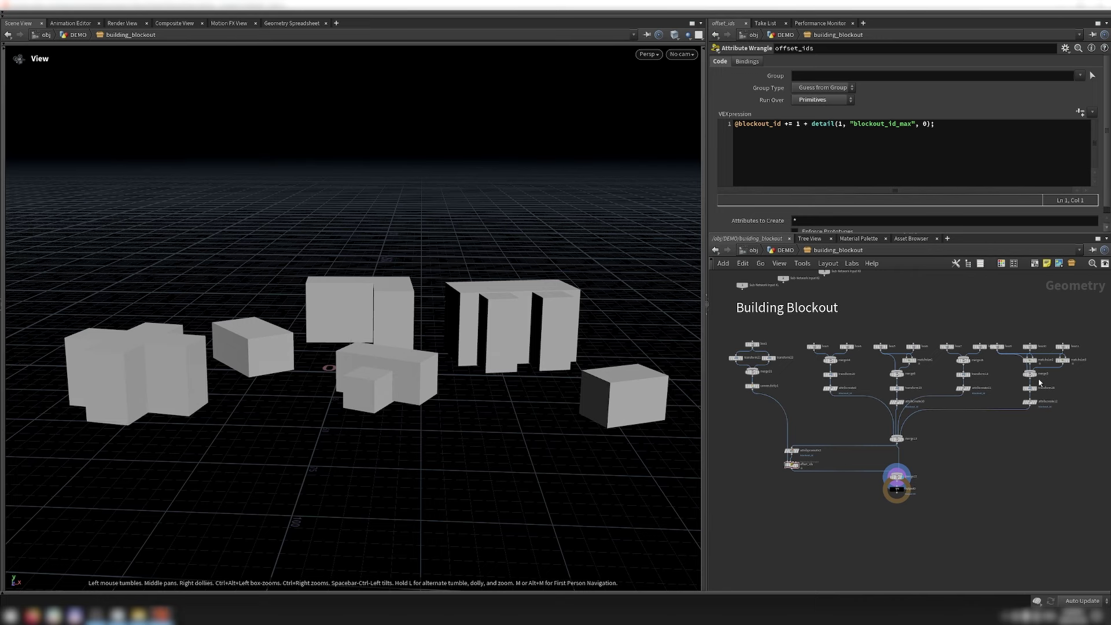
{"action": "key", "text": "w"}
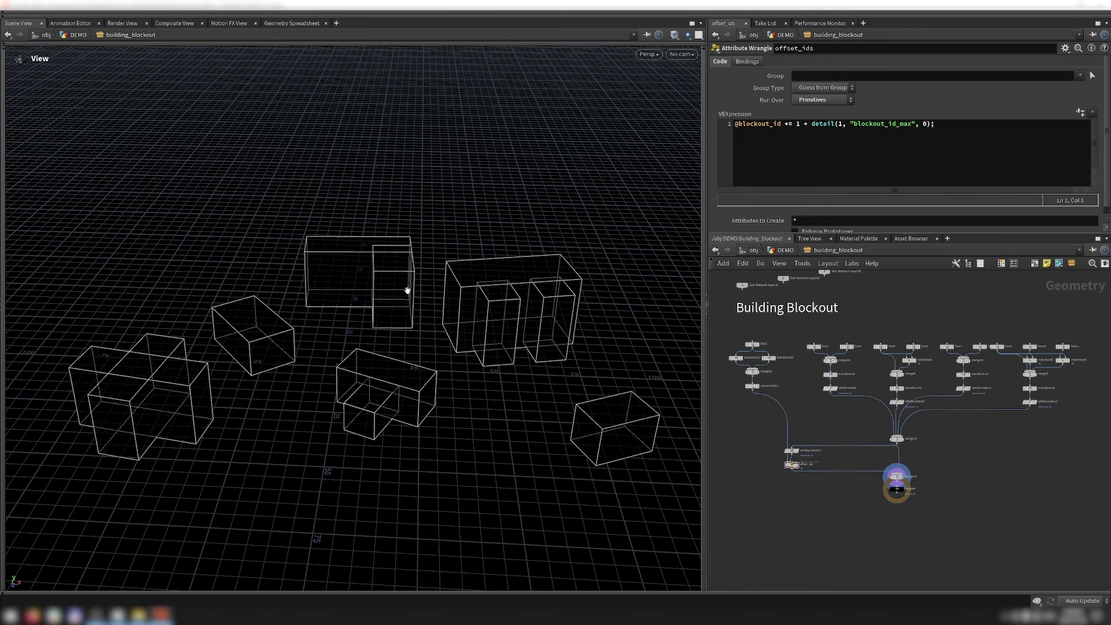
{"action": "key", "text": "w"}
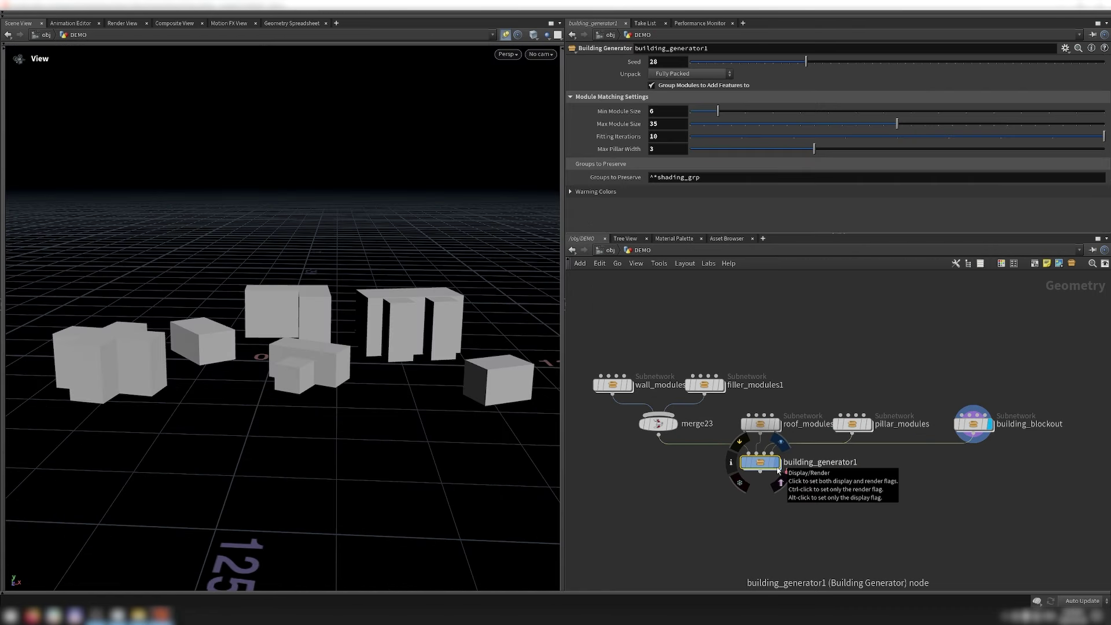
{"action": "left_click", "coordinate": [778, 471]}
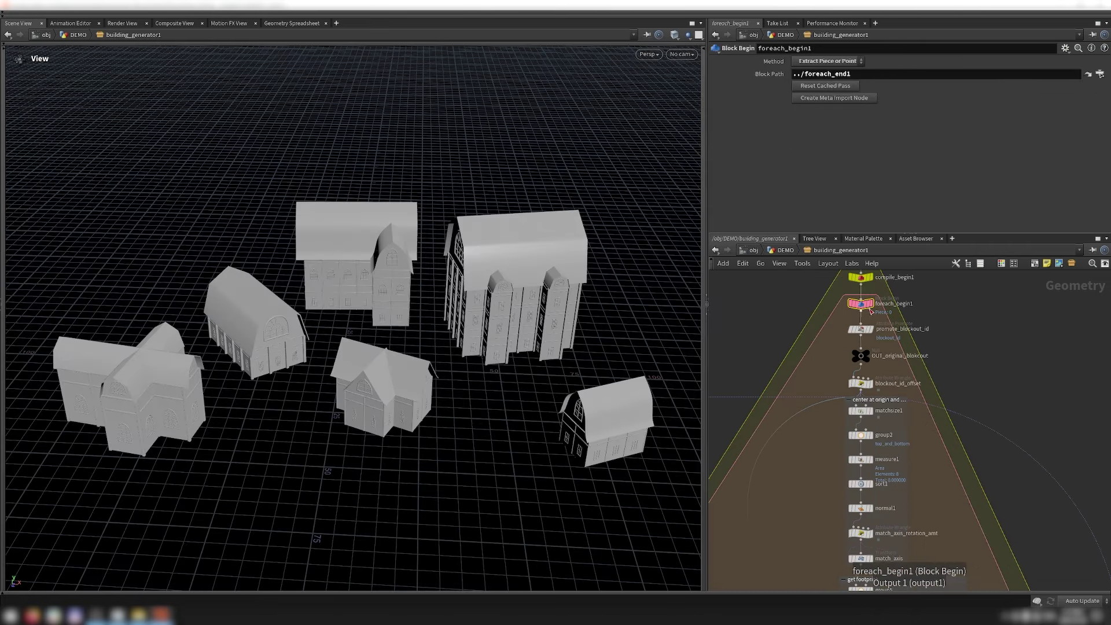
Step: Survey the whole network inside building_generator1 by highlighting its main node sections one after another, and clear the selection
{"action": "scroll", "coordinate": [930, 507], "scroll_direction": "down", "scroll_amount": 10}
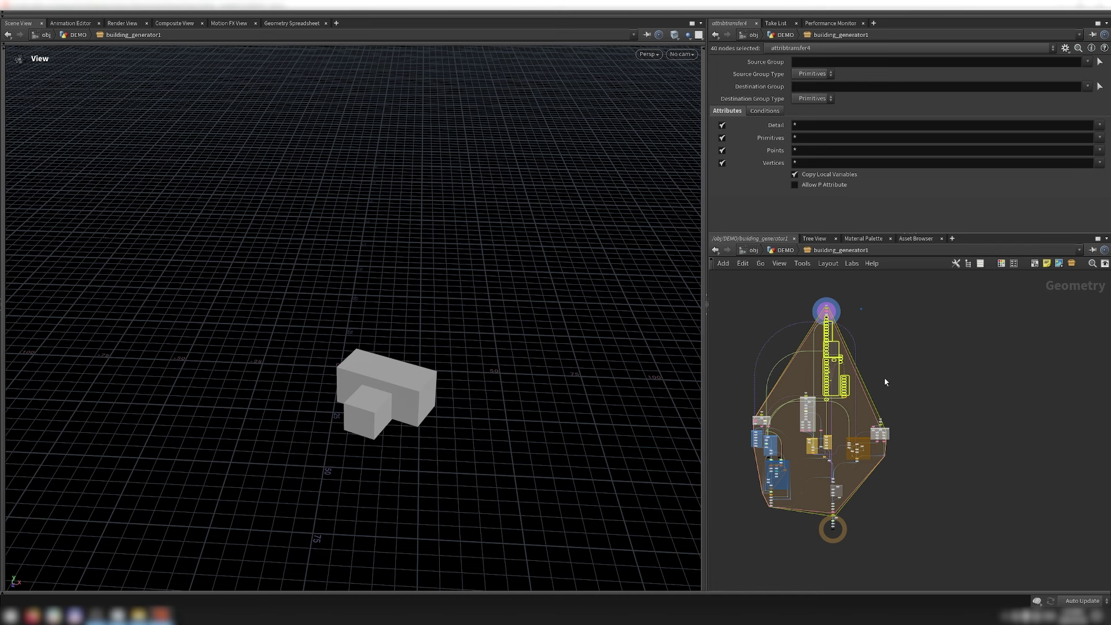
{"action": "left_click", "coordinate": [884, 381]}
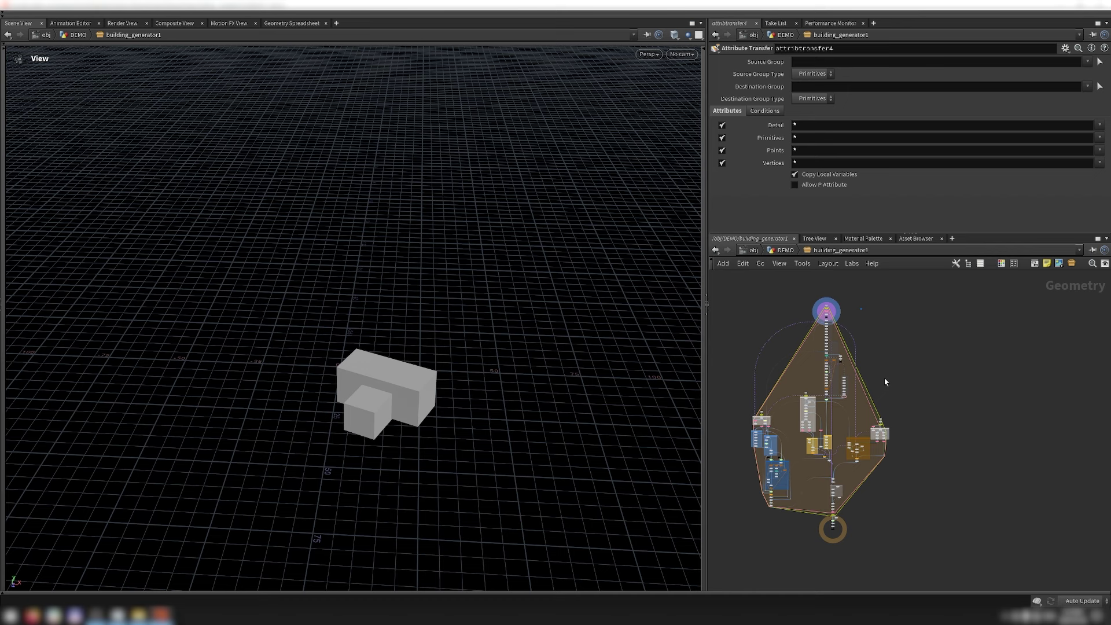
{"action": "left_click_drag", "start_coordinate": [747, 407], "coordinate": [795, 518]}
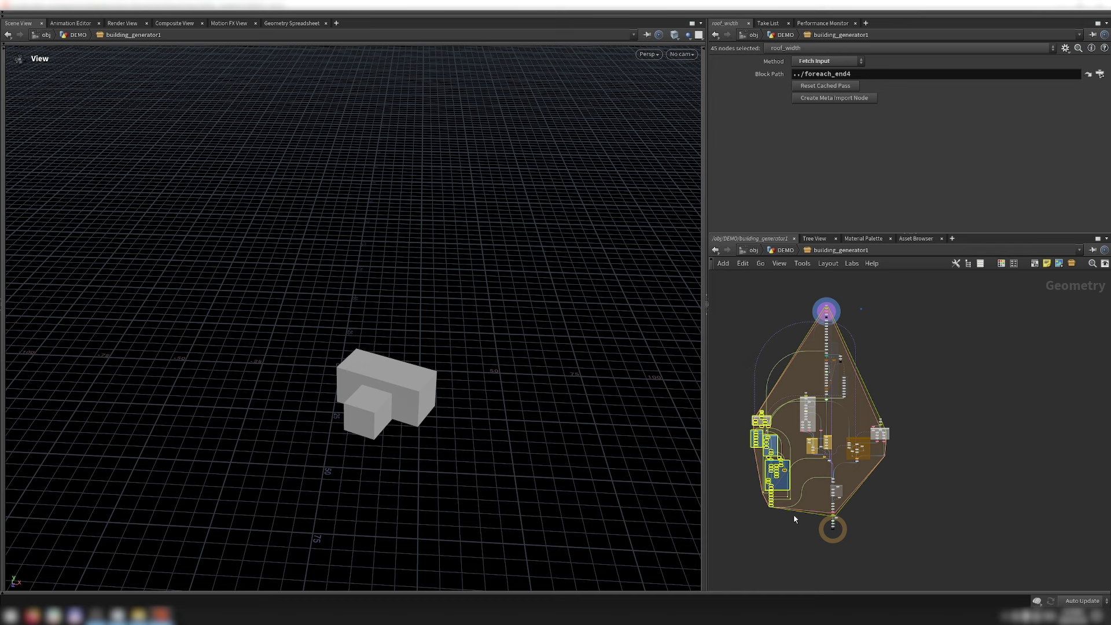
{"action": "left_click_drag", "start_coordinate": [797, 460], "coordinate": [840, 389]}
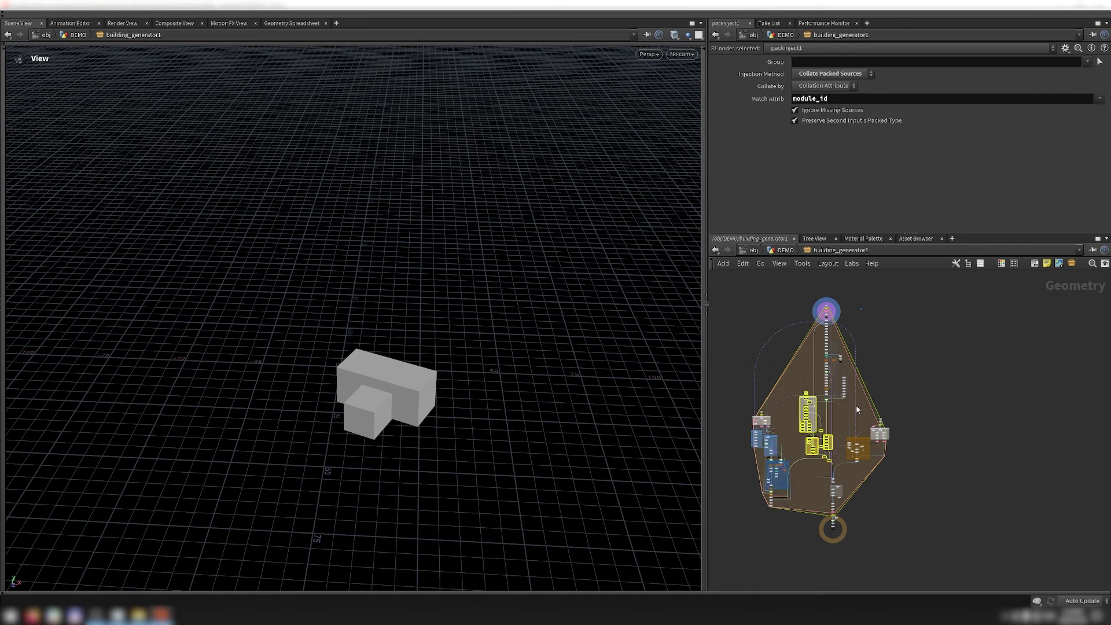
{"action": "left_click_drag", "start_coordinate": [857, 409], "coordinate": [924, 472]}
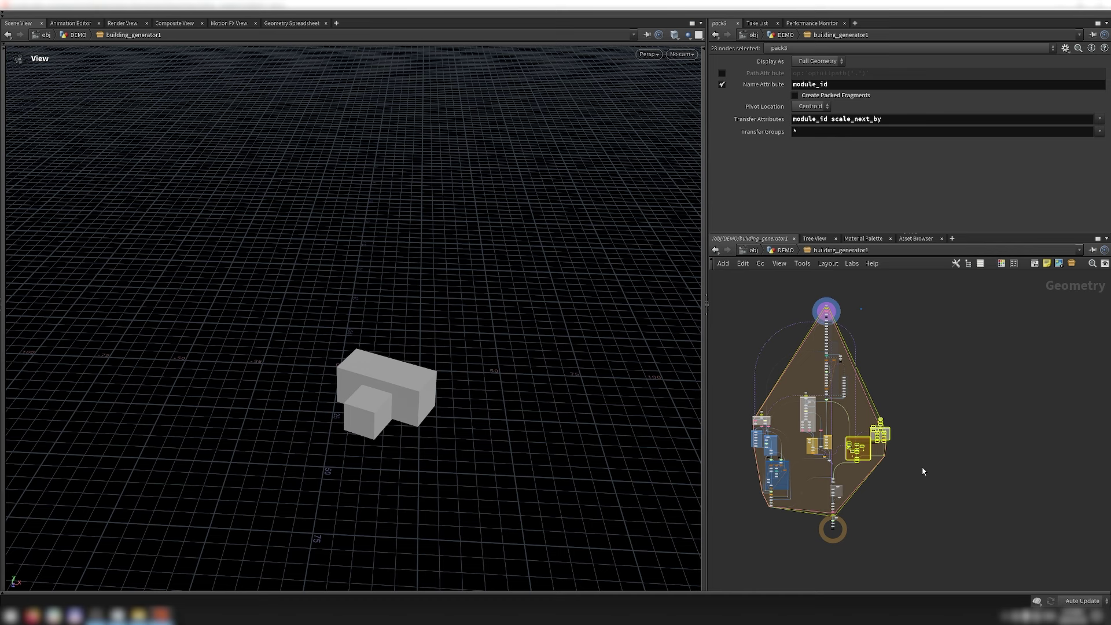
{"action": "left_click", "coordinate": [934, 408]}
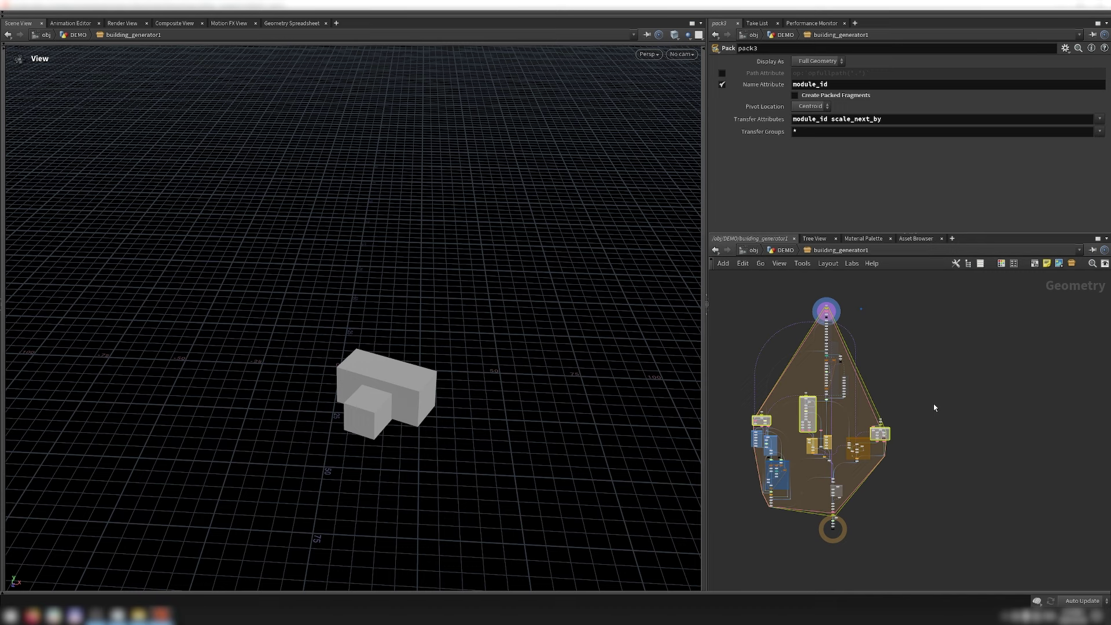
{"action": "left_click", "coordinate": [844, 318]}
Step: Show the results of blockout_id_offset, matchsize1 and match_axis on the single blockout
{"action": "scroll", "coordinate": [843, 318], "scroll_direction": "up", "scroll_amount": 10}
{"action": "left_click", "coordinate": [871, 449]}
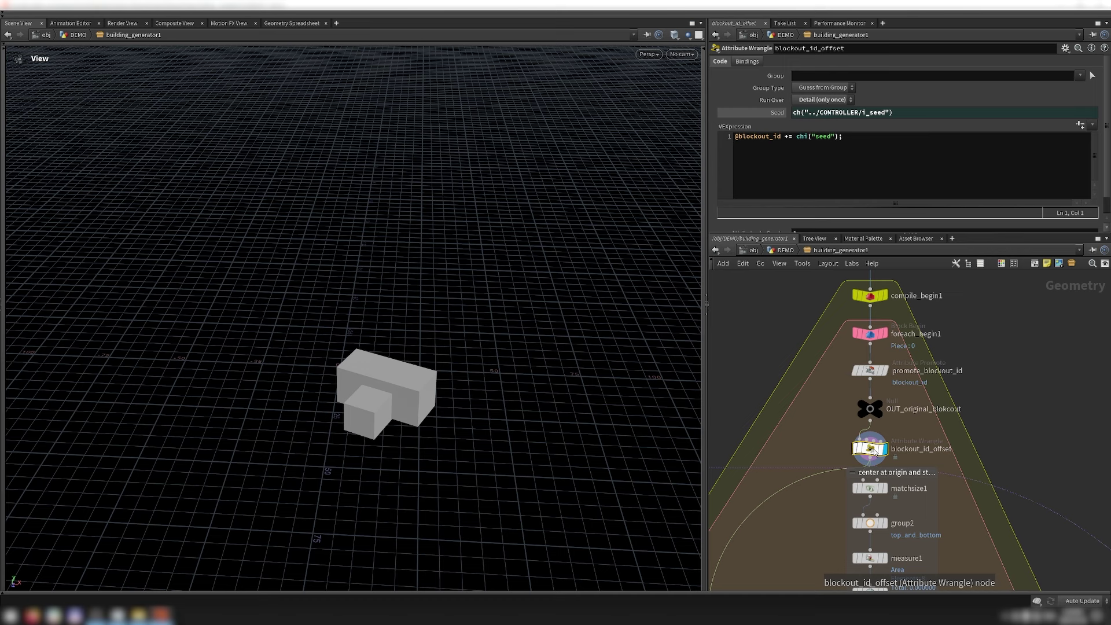
{"action": "scroll", "coordinate": [984, 343], "scroll_direction": "down", "scroll_amount": 2}
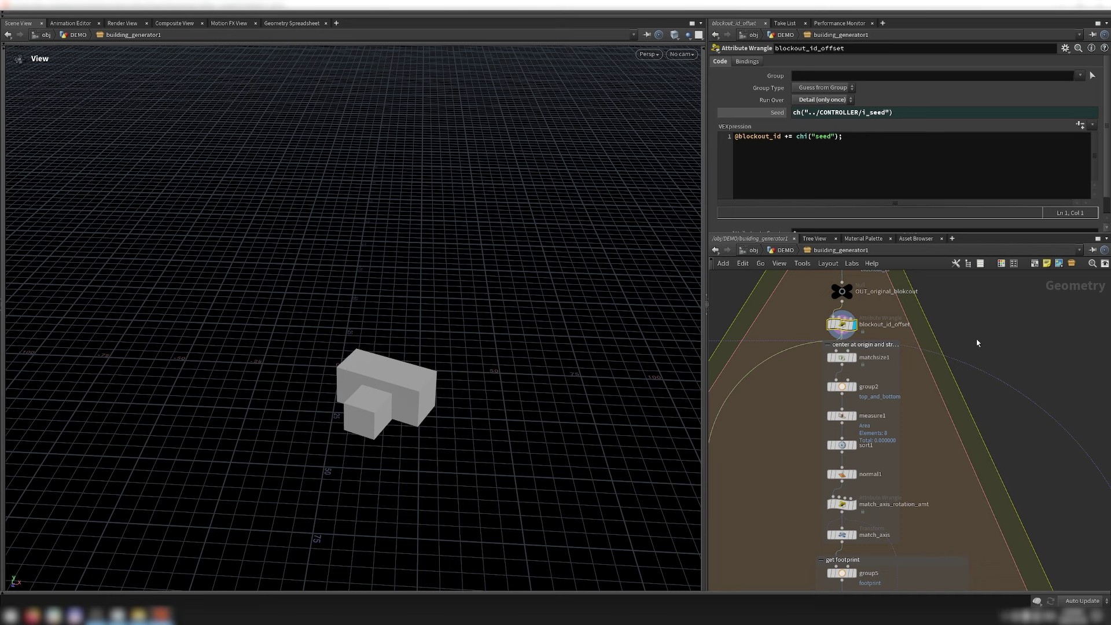
{"action": "left_click", "coordinate": [846, 358]}
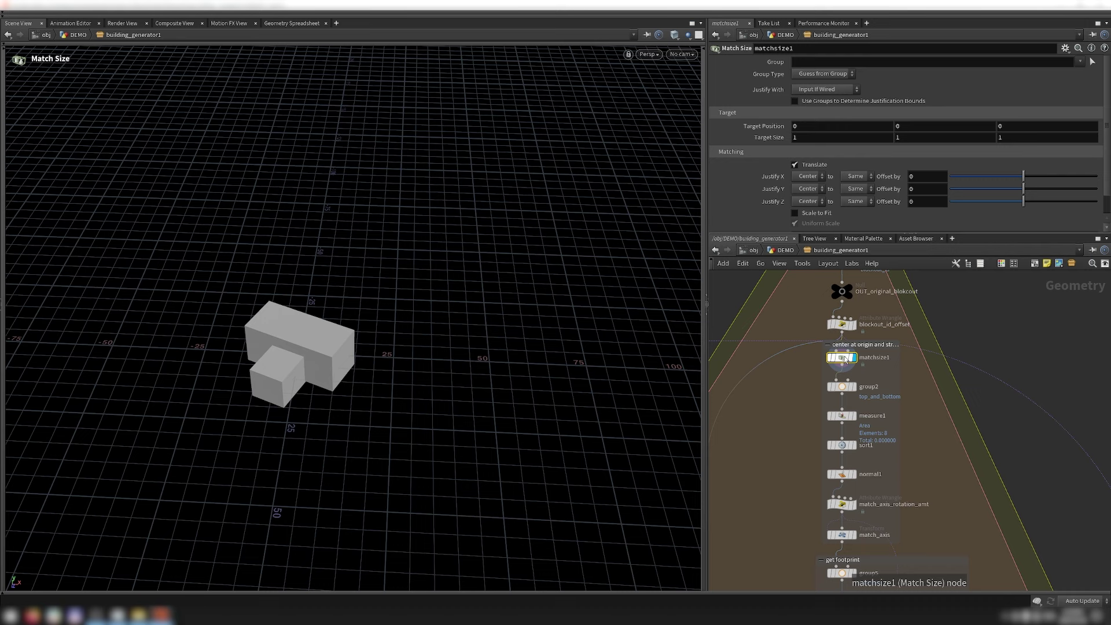
{"action": "left_click", "coordinate": [844, 536]}
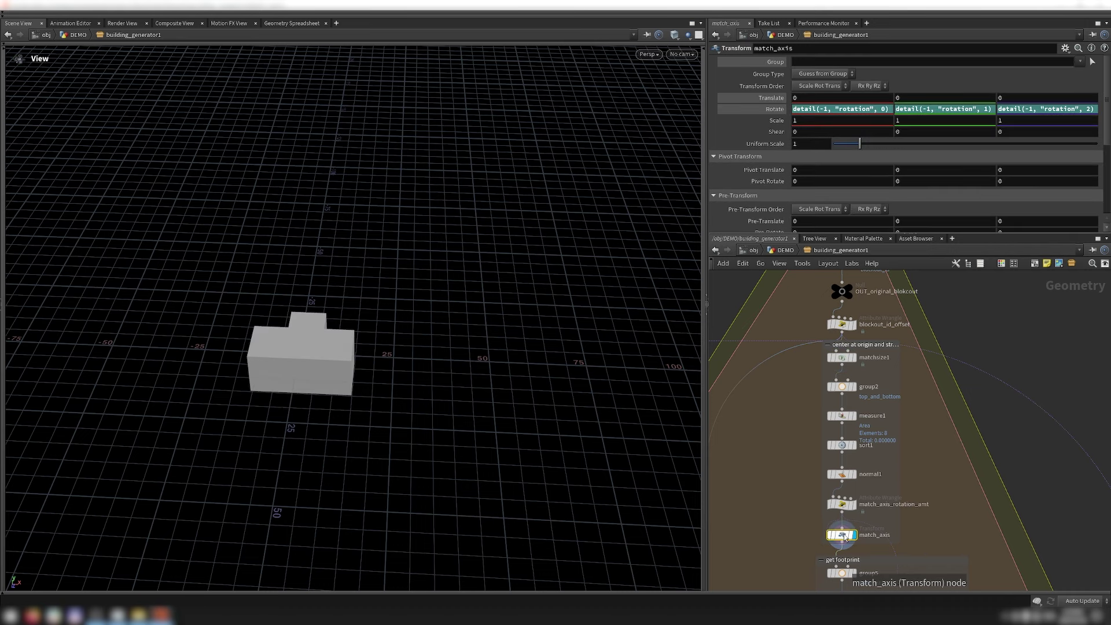
Step: Display the top_and_bottom faces at group2, and review the settings of measure1 and sort1
{"action": "left_click", "coordinate": [856, 388]}
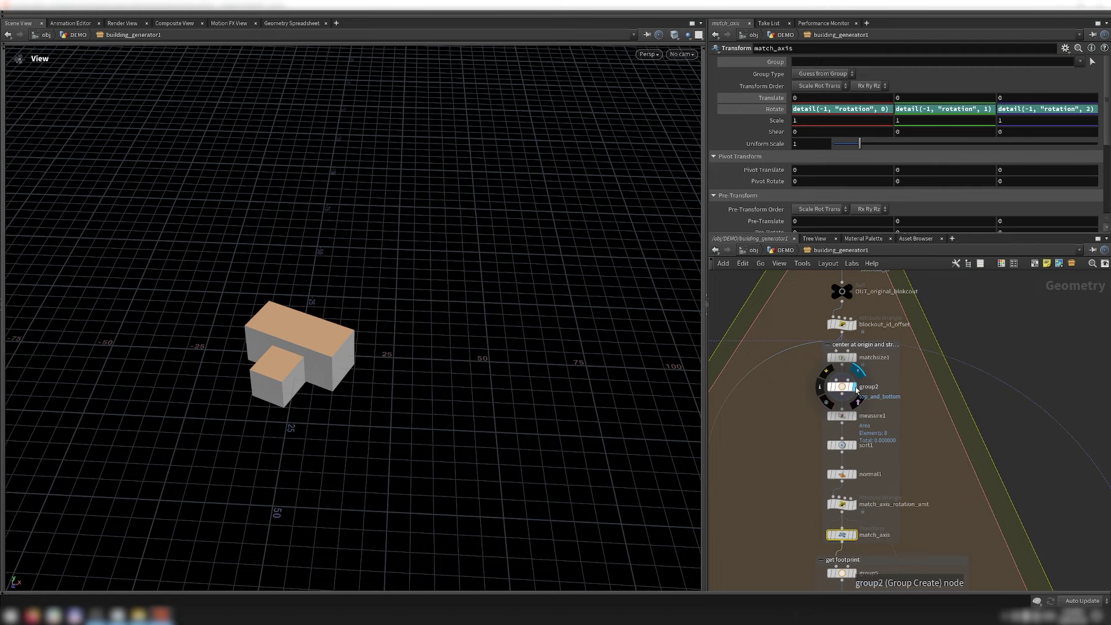
{"action": "left_click_drag", "start_coordinate": [426, 305], "coordinate": [426, 305]}
{"action": "left_click", "coordinate": [847, 420]}
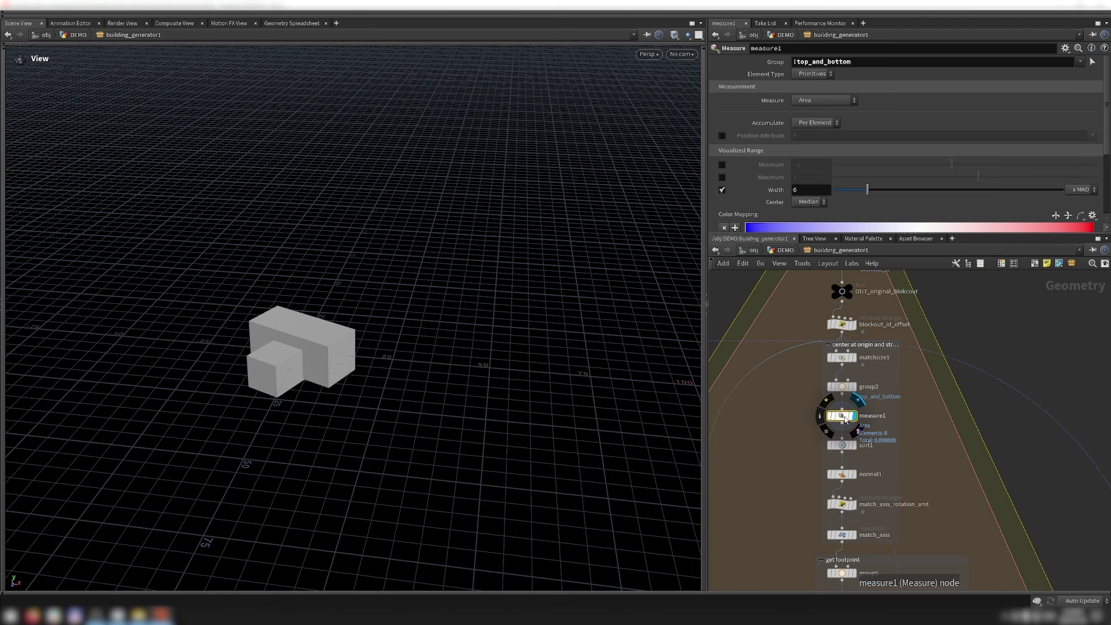
{"action": "left_click", "coordinate": [844, 446]}
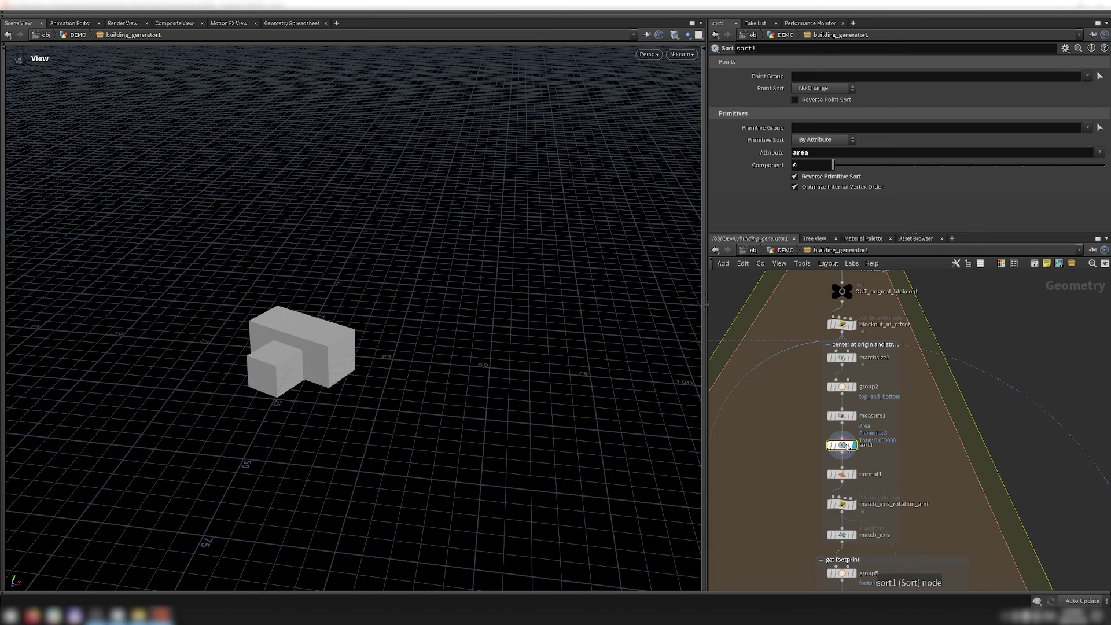
Step: Review normal1 and the match_axis_rotation_amt code, and display the blockout as rotated by match_axis
{"action": "left_click", "coordinate": [844, 474]}
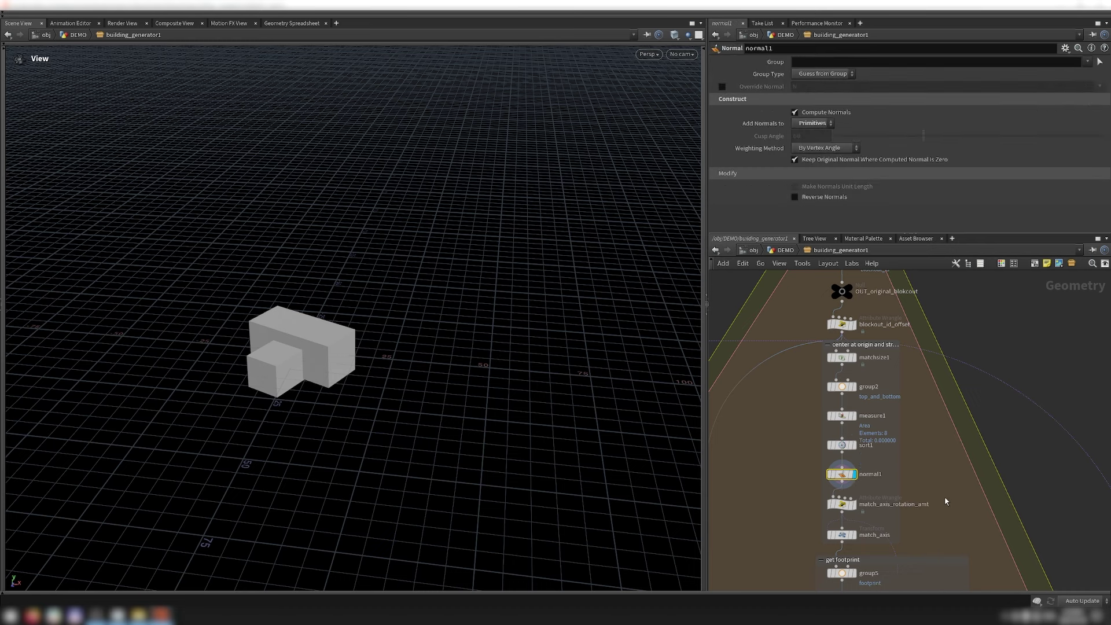
{"action": "left_click", "coordinate": [826, 509]}
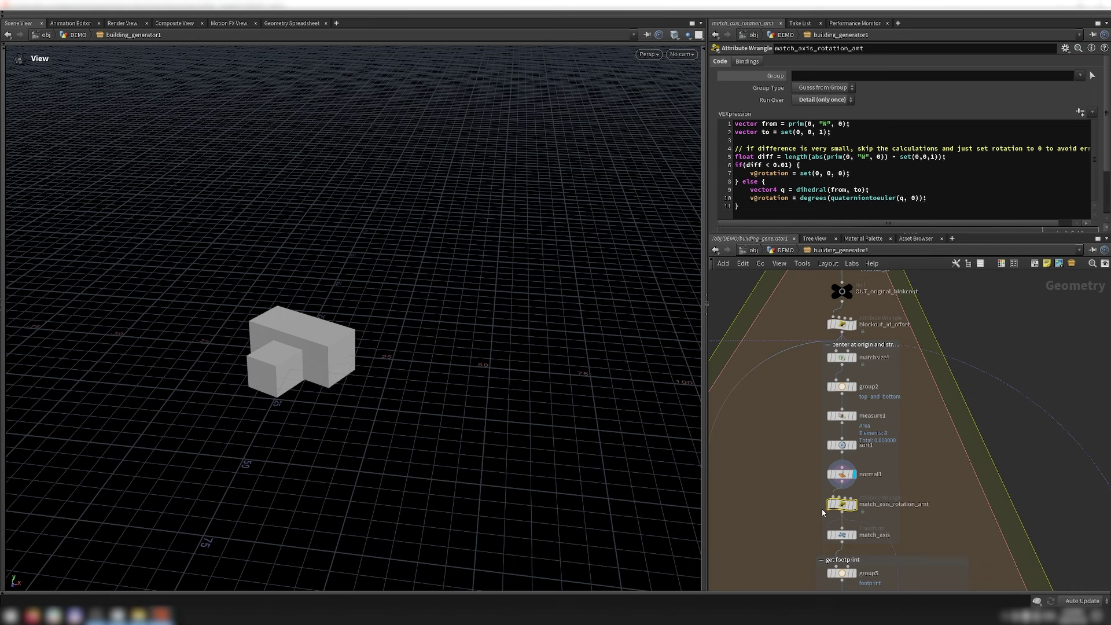
{"action": "left_click", "coordinate": [856, 536]}
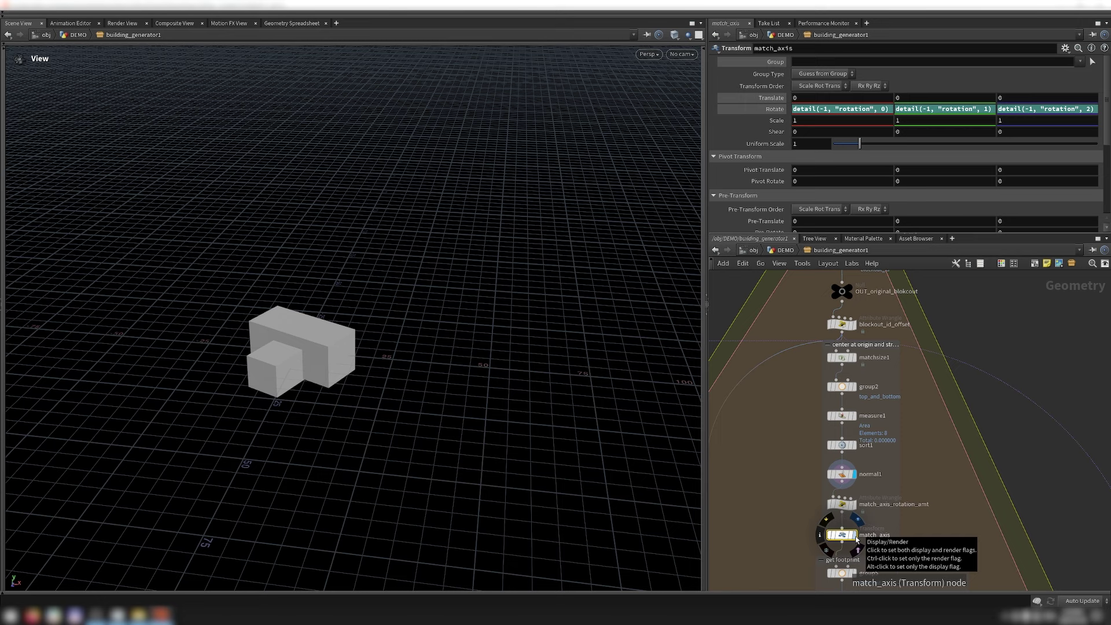
{"action": "left_click", "coordinate": [856, 537]}
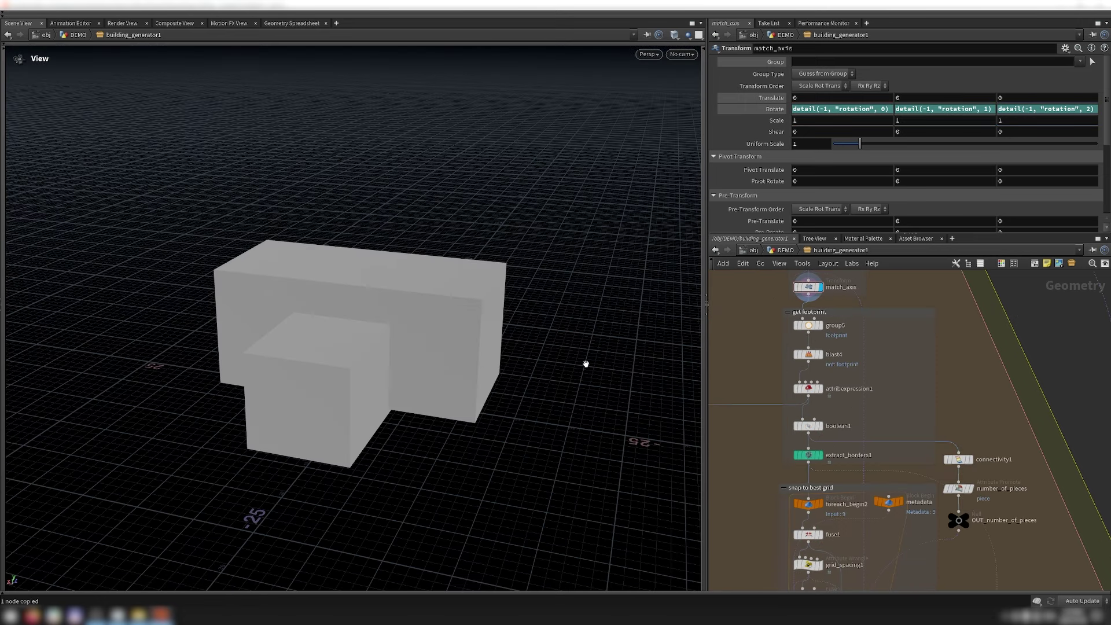
Step: Step through the footprint extraction by displaying group5, blast4 and the flattened result of attribexpression1
{"action": "left_click", "coordinate": [822, 325]}
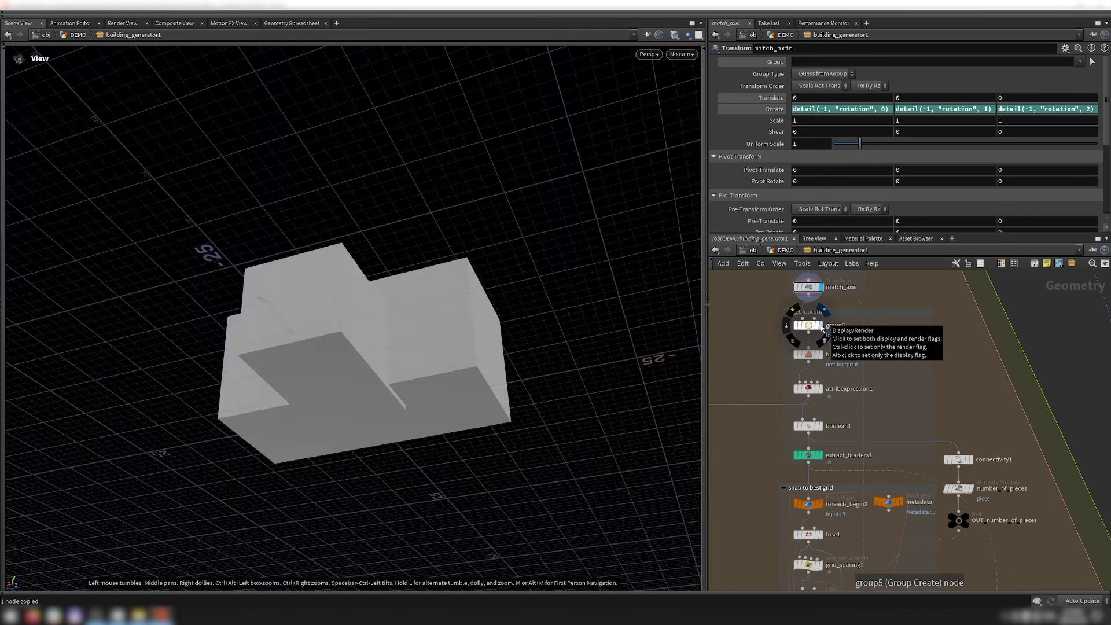
{"action": "mouse_move", "coordinate": [826, 357]}
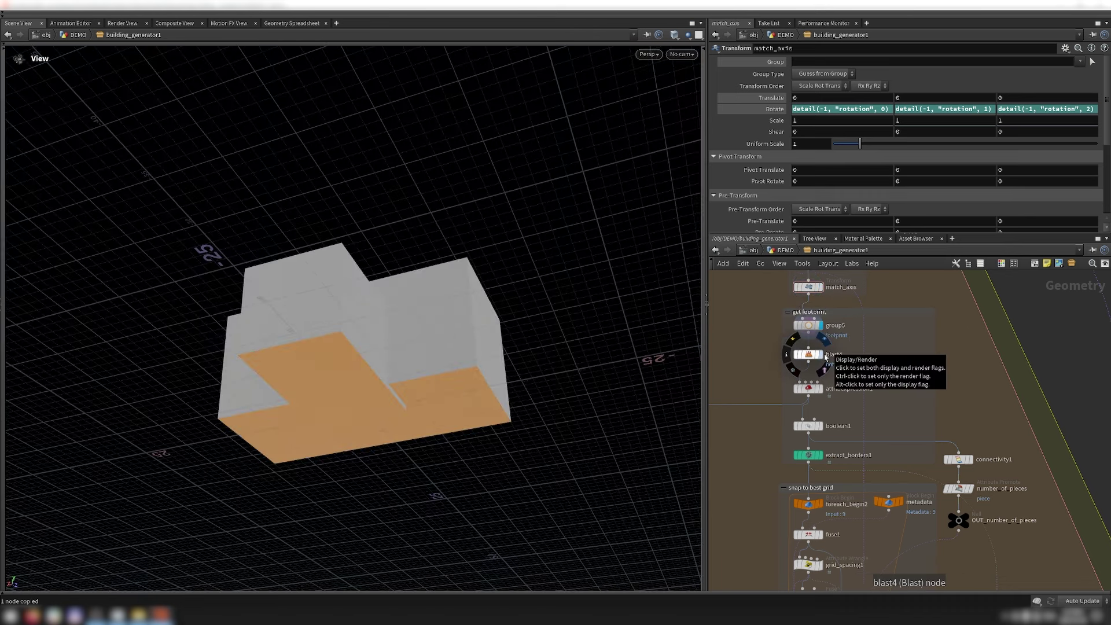
{"action": "left_click", "coordinate": [826, 357]}
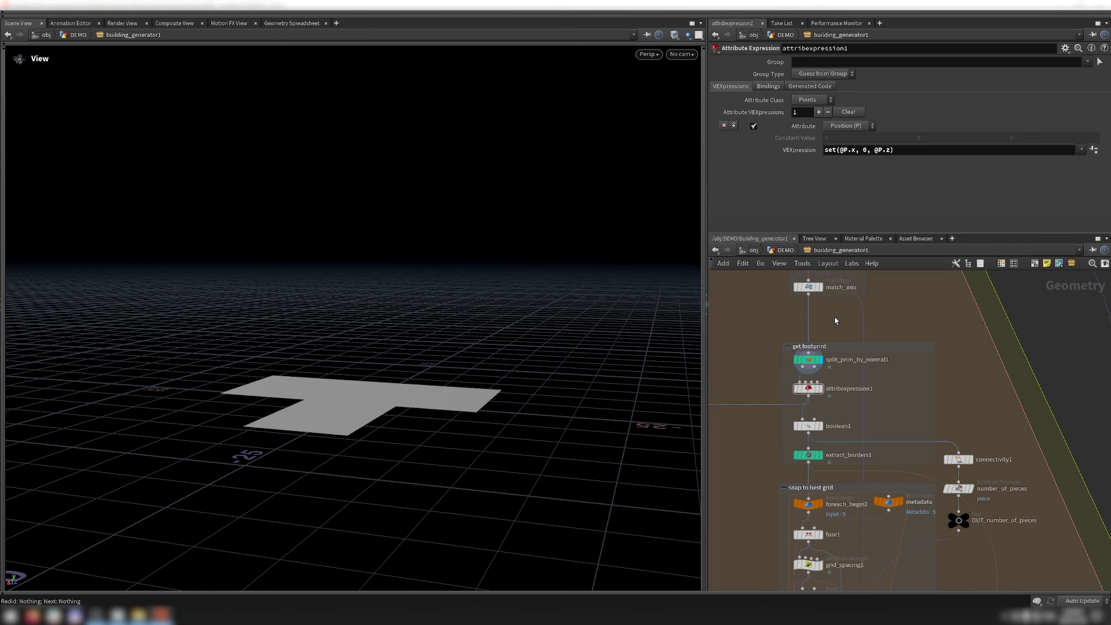
{"action": "left_click_drag", "start_coordinate": [489, 429], "coordinate": [496, 380]}
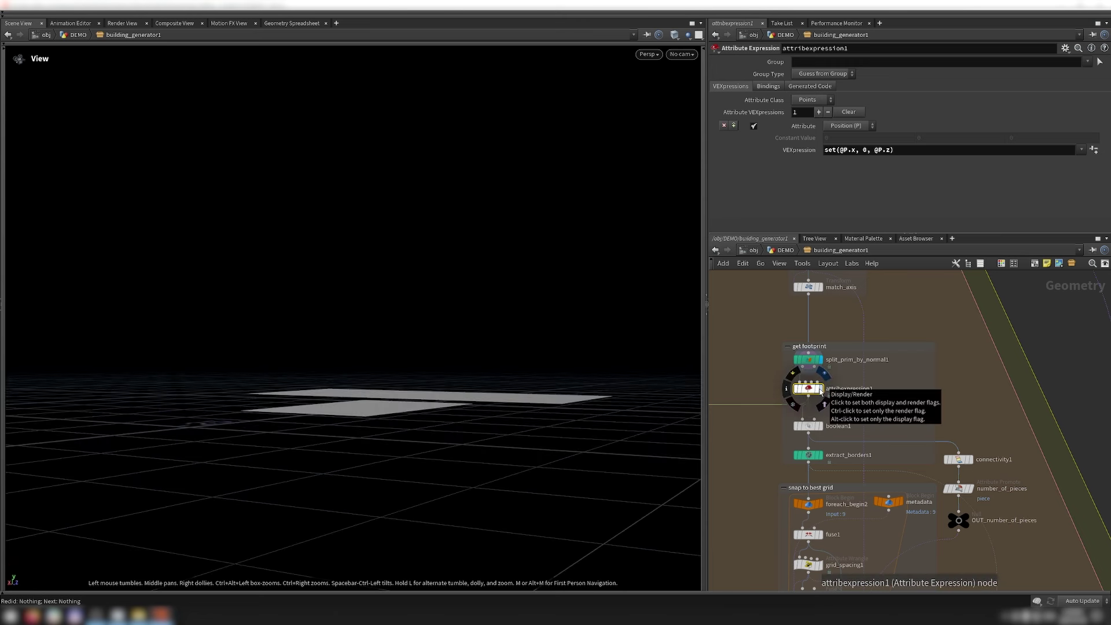
{"action": "left_click", "coordinate": [821, 391]}
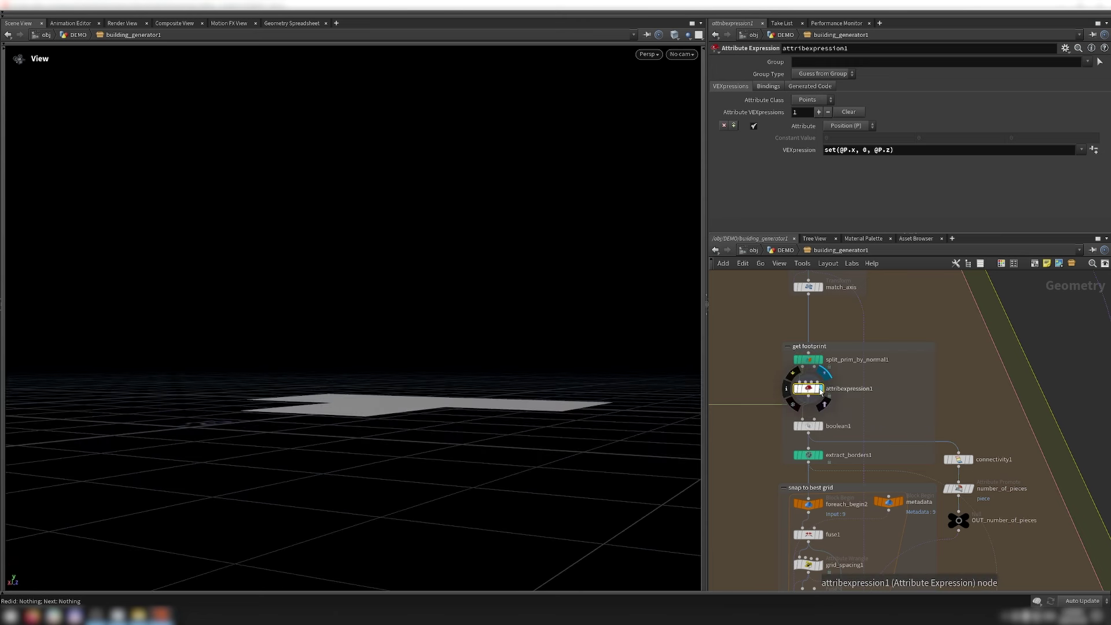
Step: Display the merged footprint at boolean1 and its outline at extract_borders1, with the outline's points shown
{"action": "left_click", "coordinate": [822, 430]}
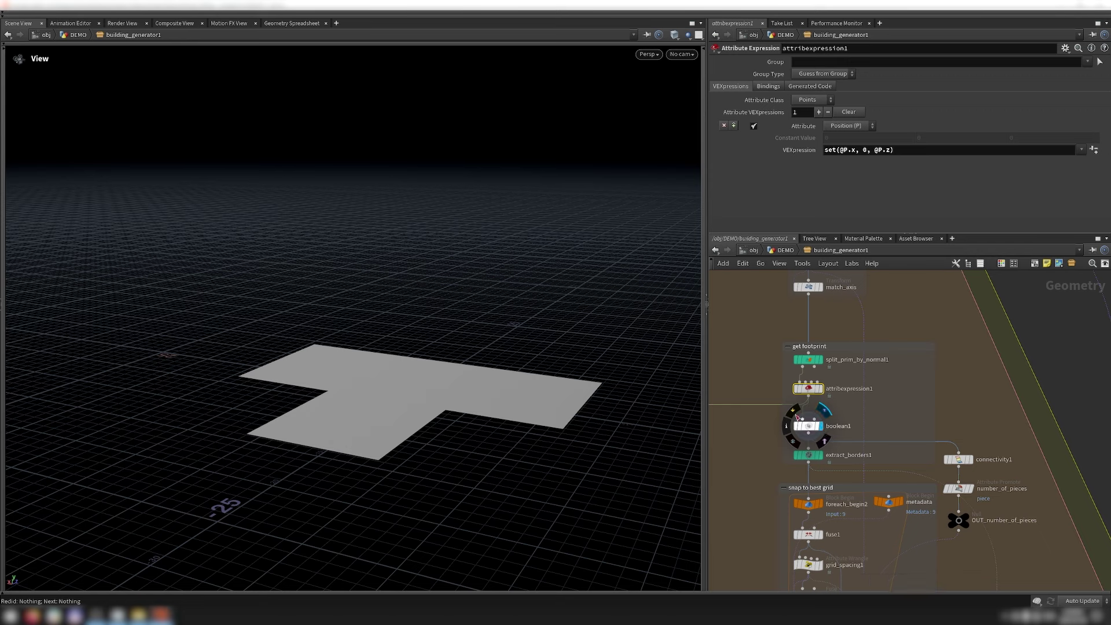
{"action": "left_click", "coordinate": [822, 457]}
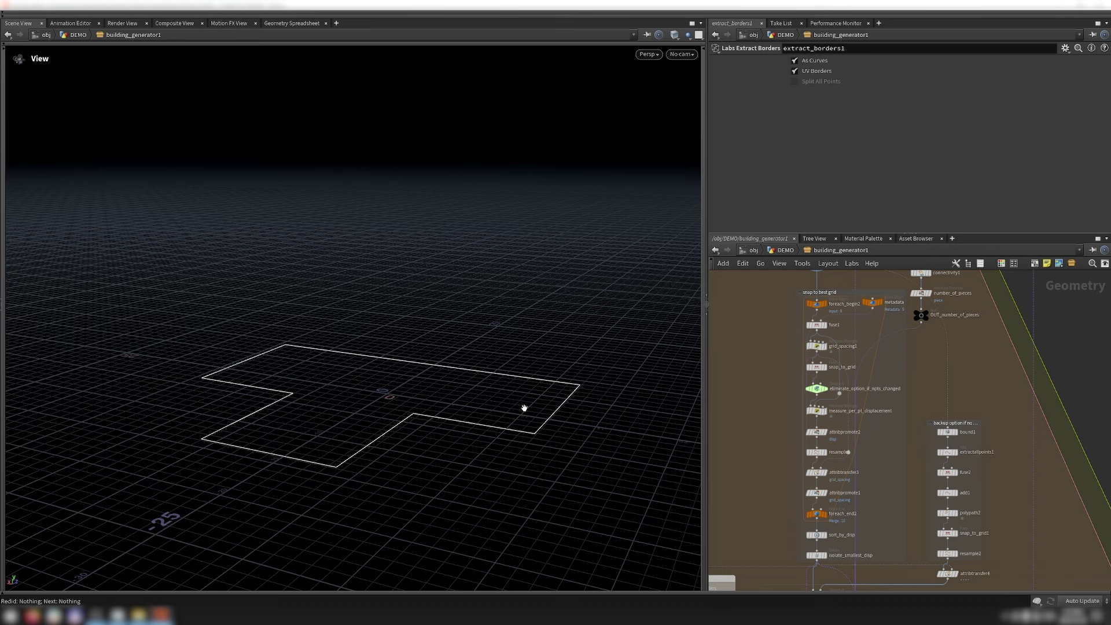
{"action": "key", "text": "Return"}
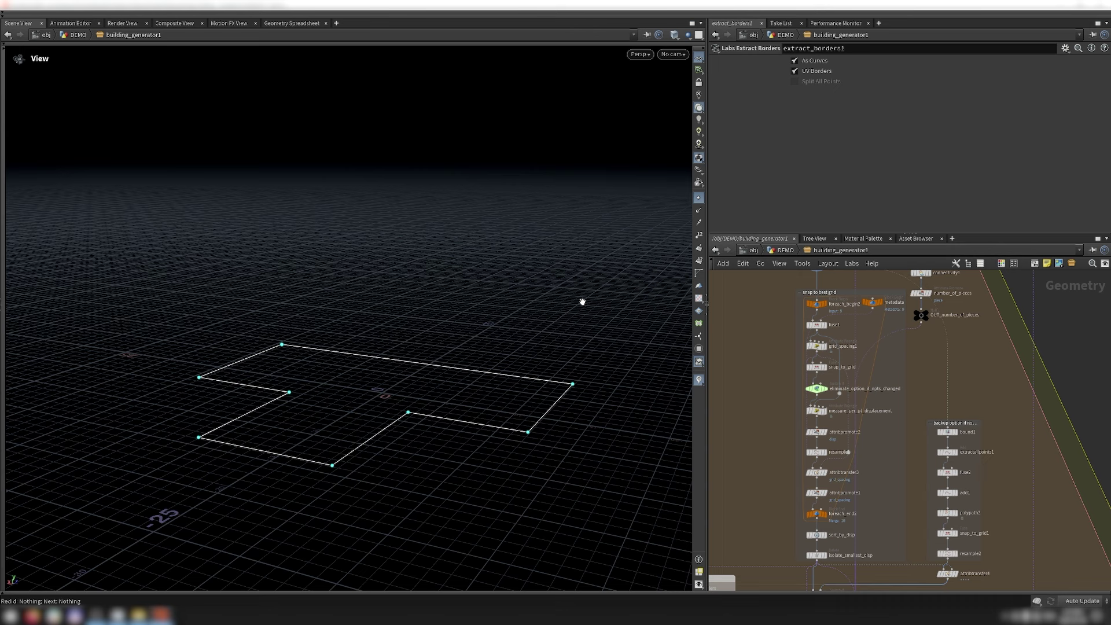
Step: Review building_generator1's Module Matching Settings at the DEMO level, and display fuse1 inside the generator's snap to best grid section
{"action": "left_click", "coordinate": [781, 251]}
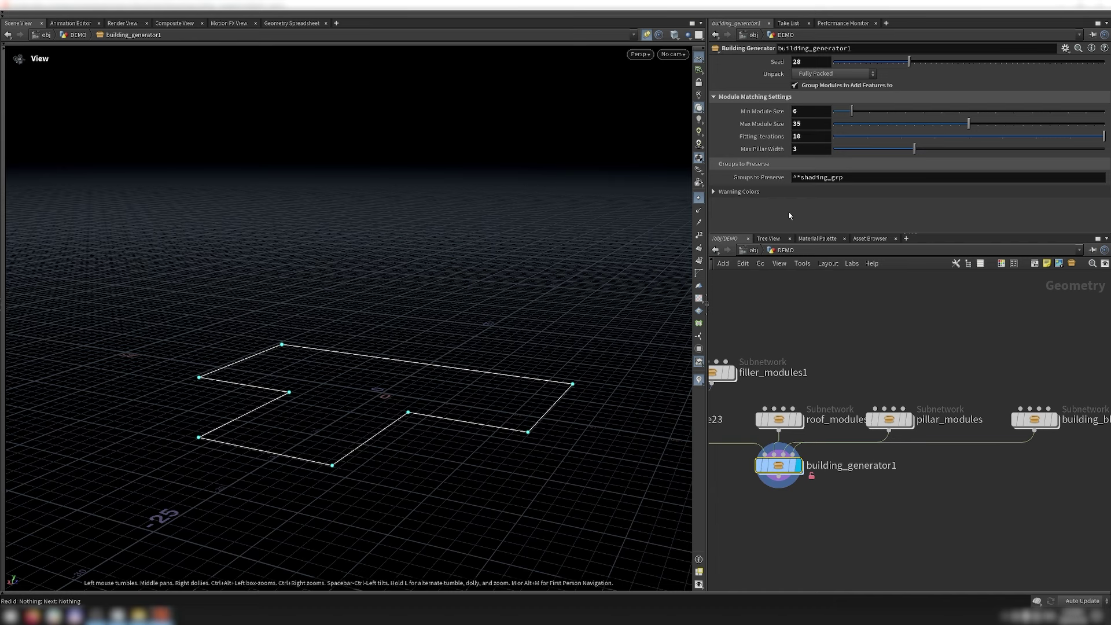
{"action": "key", "text": "i"}
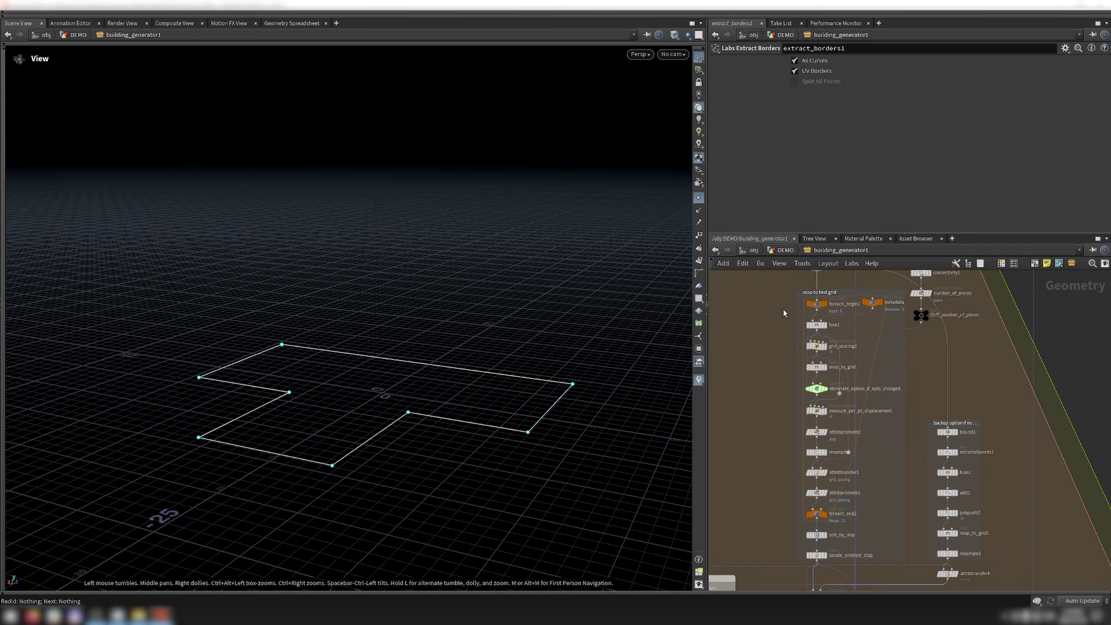
{"action": "scroll", "coordinate": [828, 304], "scroll_direction": "up", "scroll_amount": 4}
{"action": "left_click", "coordinate": [818, 325]}
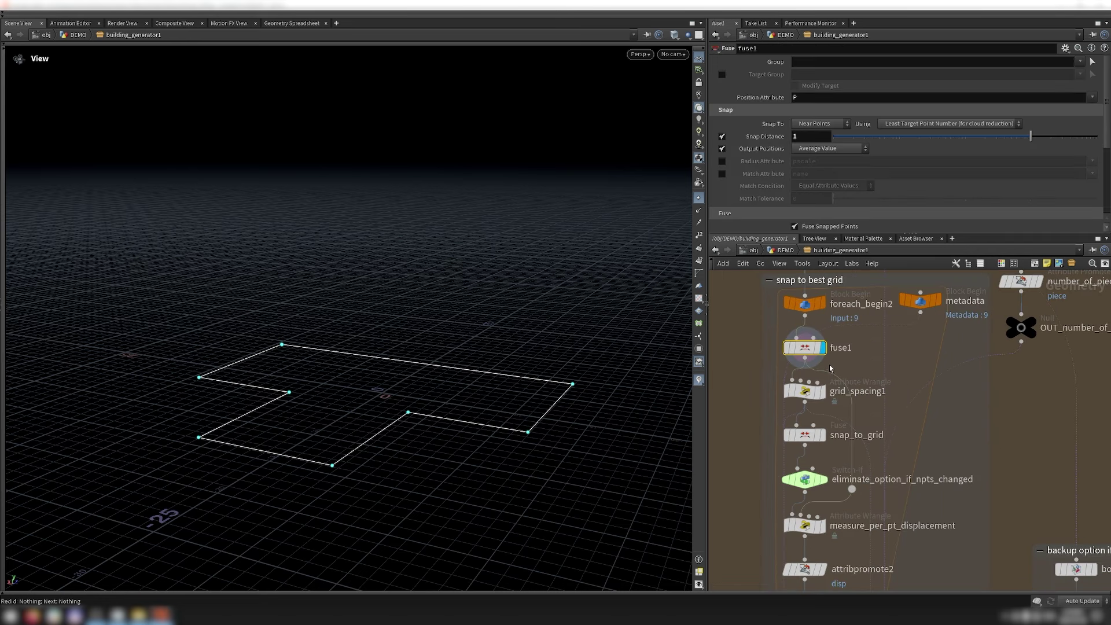
Step: Review the grid_spacing1 code and the snap_to_grid settings, and display the footprint as snapped by snap_to_grid
{"action": "mouse_move", "coordinate": [828, 397]}
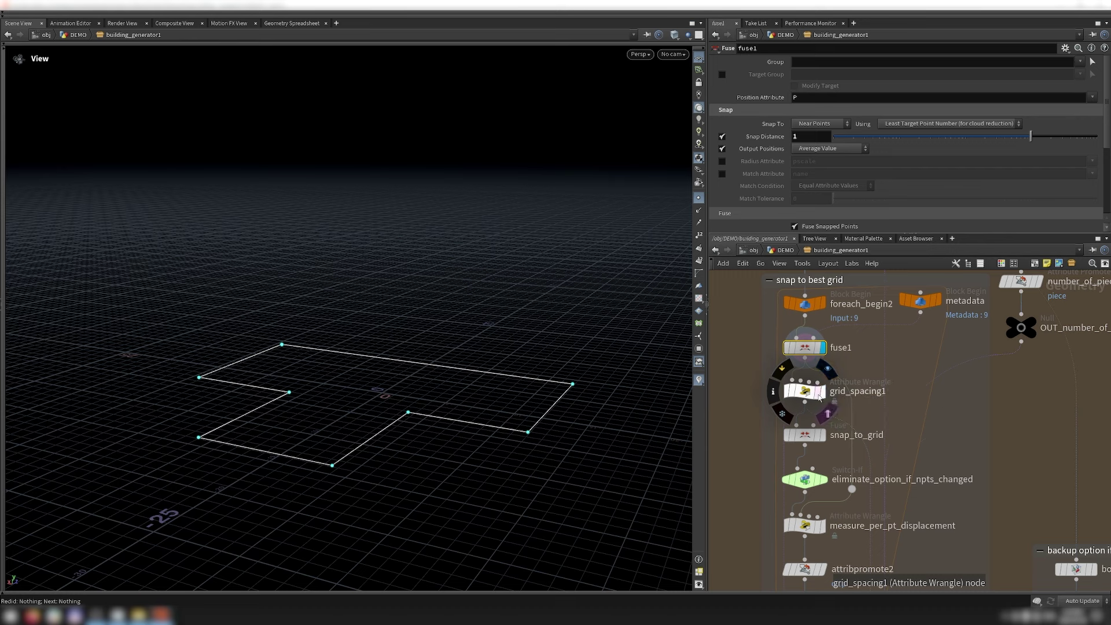
{"action": "left_click", "coordinate": [809, 393]}
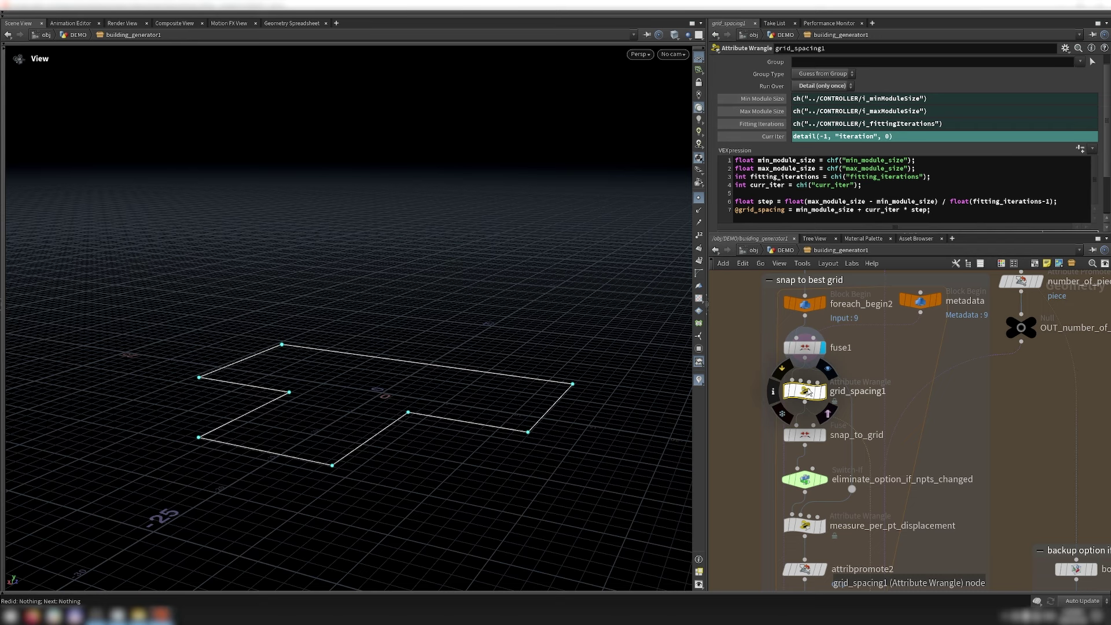
{"action": "left_click", "coordinate": [804, 434]}
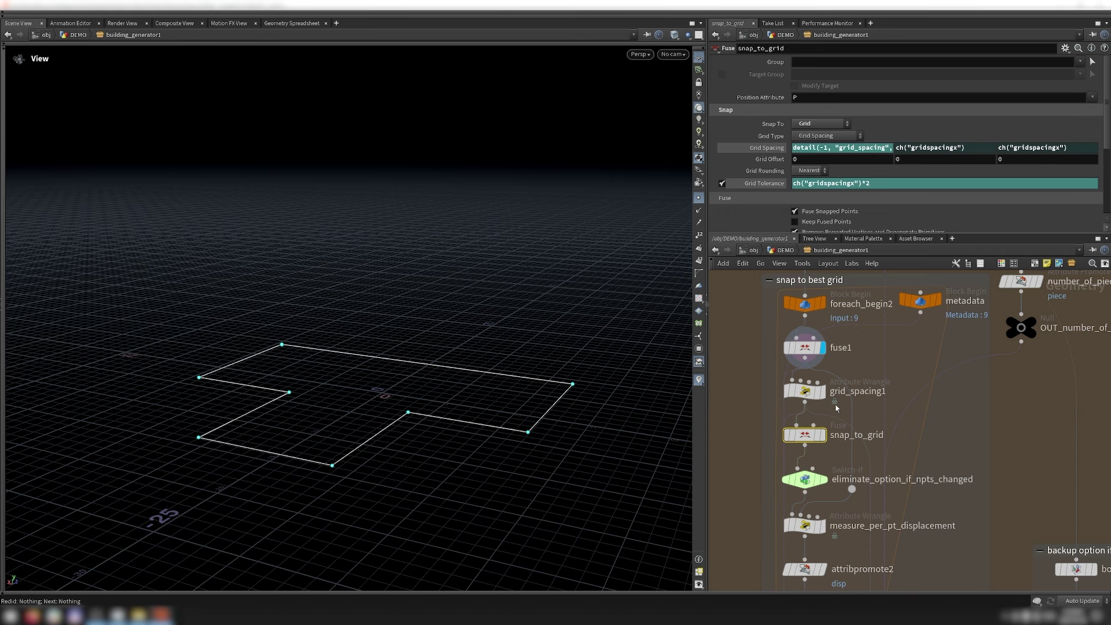
{"action": "mouse_move", "coordinate": [826, 440]}
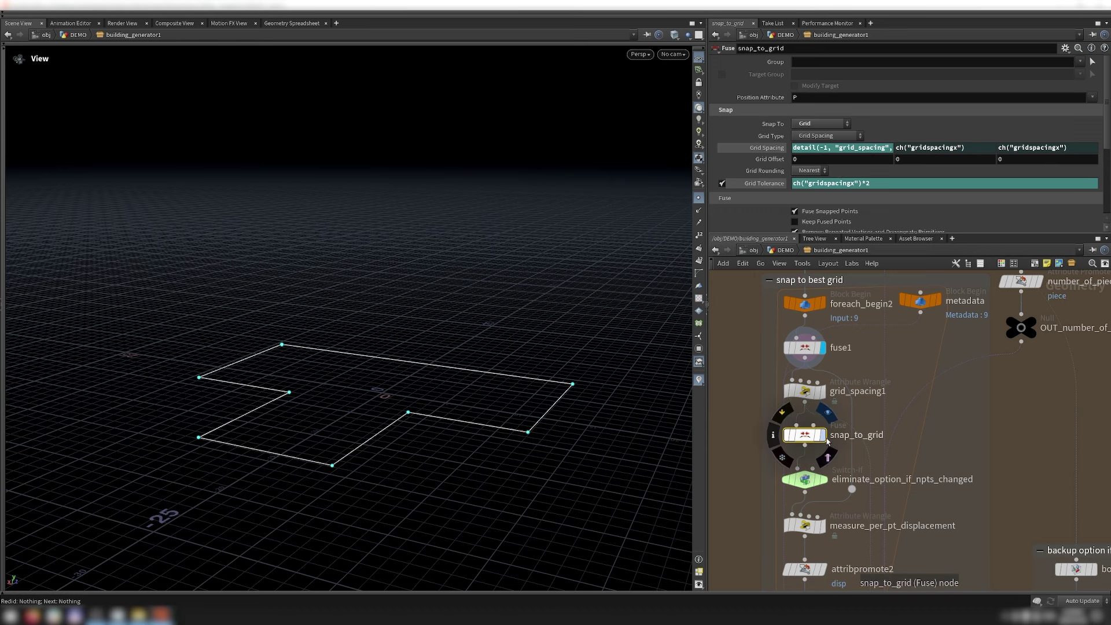
{"action": "middle_click_drag", "start_coordinate": [827, 440], "coordinate": [809, 466]}
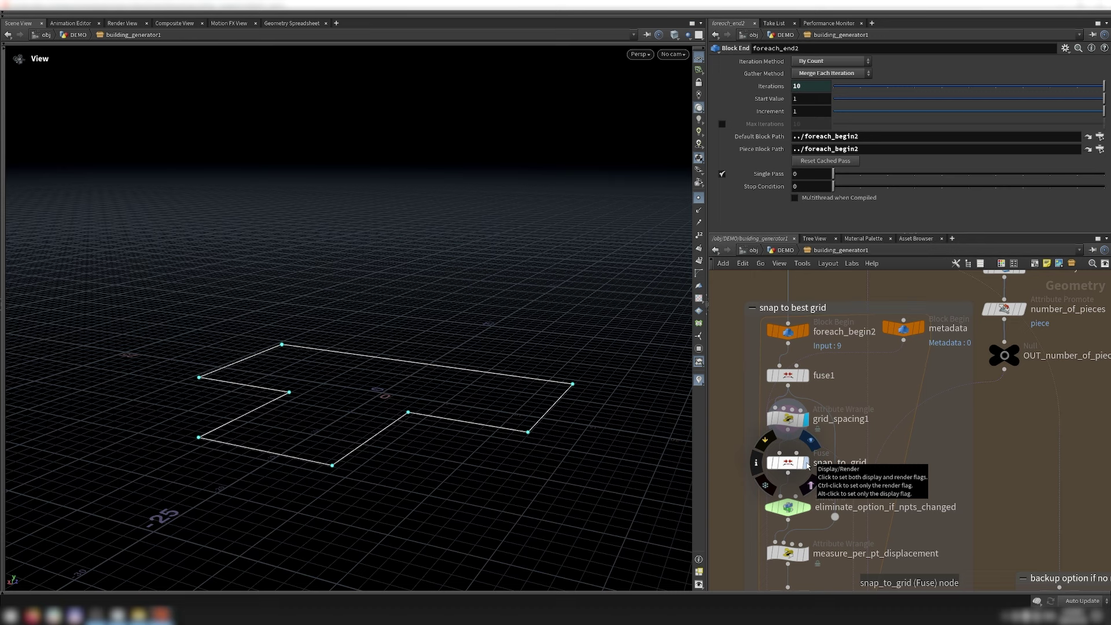
{"action": "left_click", "coordinate": [808, 466]}
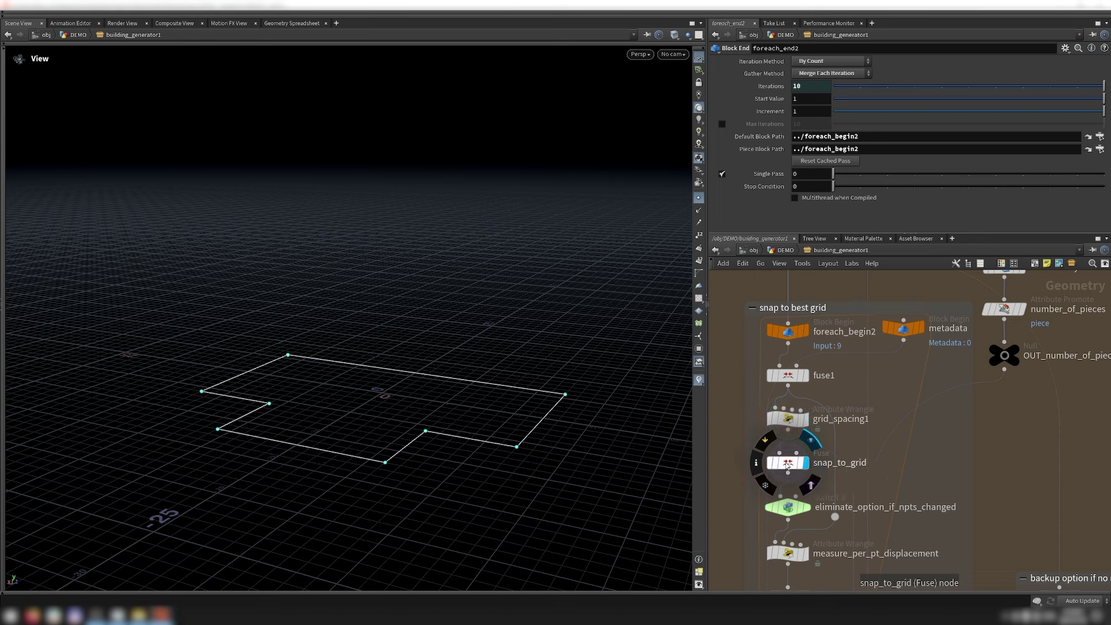
Step: Examine the point-count test of eliminate_option_if_npts_changed and the fuse1 node it compares against
{"action": "left_click", "coordinate": [787, 509]}
{"action": "middle_click_drag", "start_coordinate": [787, 512], "coordinate": [786, 459]}
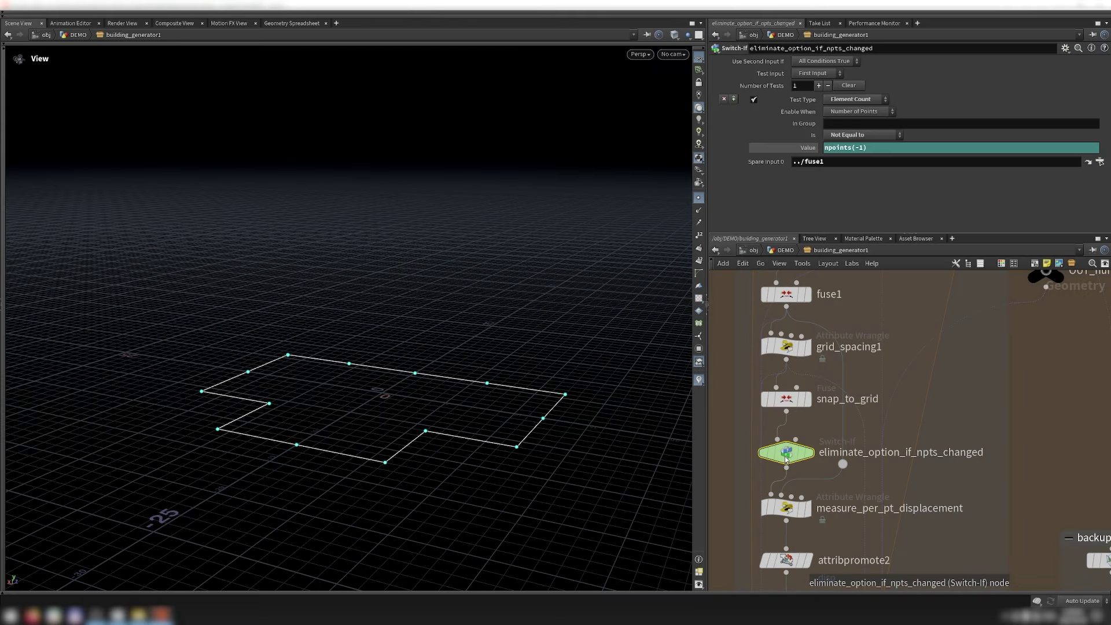
{"action": "scroll", "coordinate": [795, 376], "scroll_direction": "down", "scroll_amount": 2}
{"action": "left_click", "coordinate": [795, 375]}
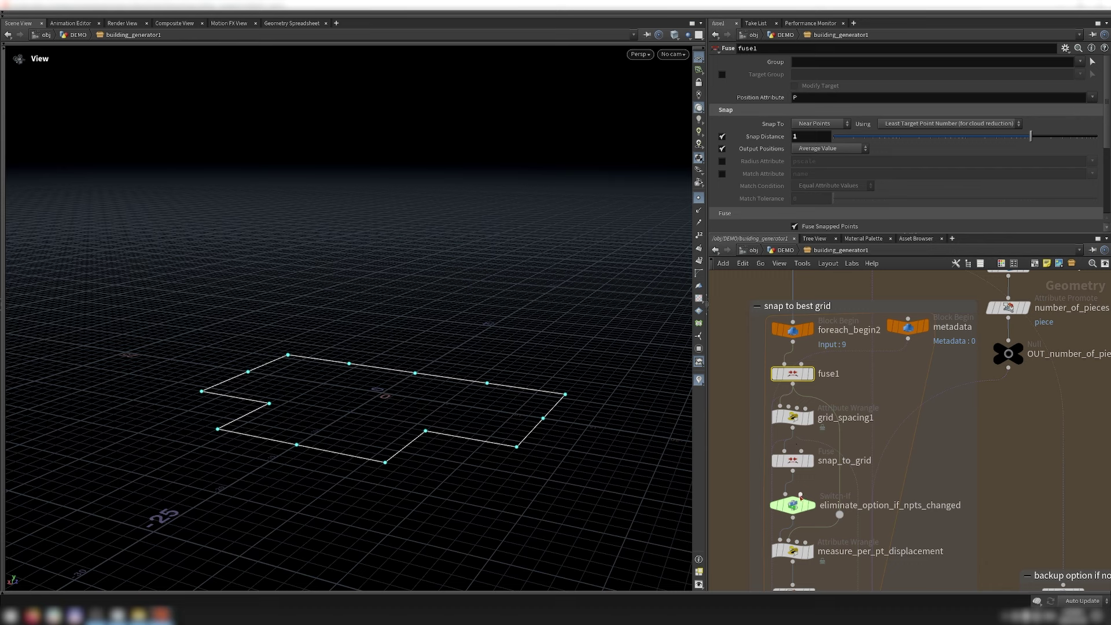
{"action": "left_click", "coordinate": [794, 509]}
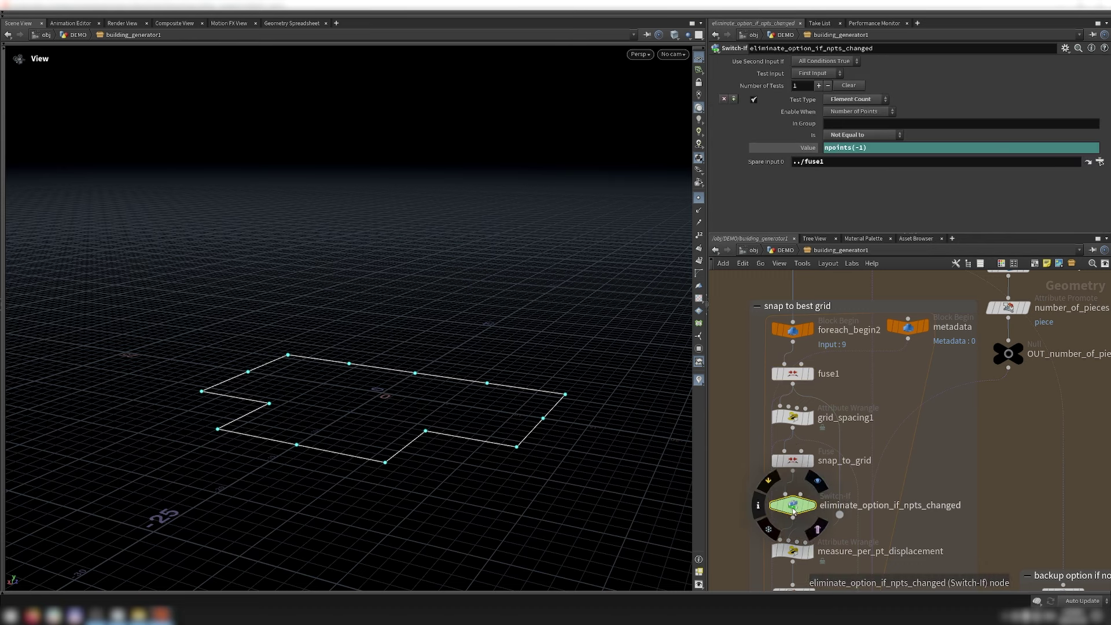
Step: Review the measure_per_pt_displacement code and attribpromote2's total_disp settings, and display the resampled outline at resample1
{"action": "middle_click_drag", "start_coordinate": [793, 511], "coordinate": [796, 369]}
{"action": "left_click", "coordinate": [797, 411]}
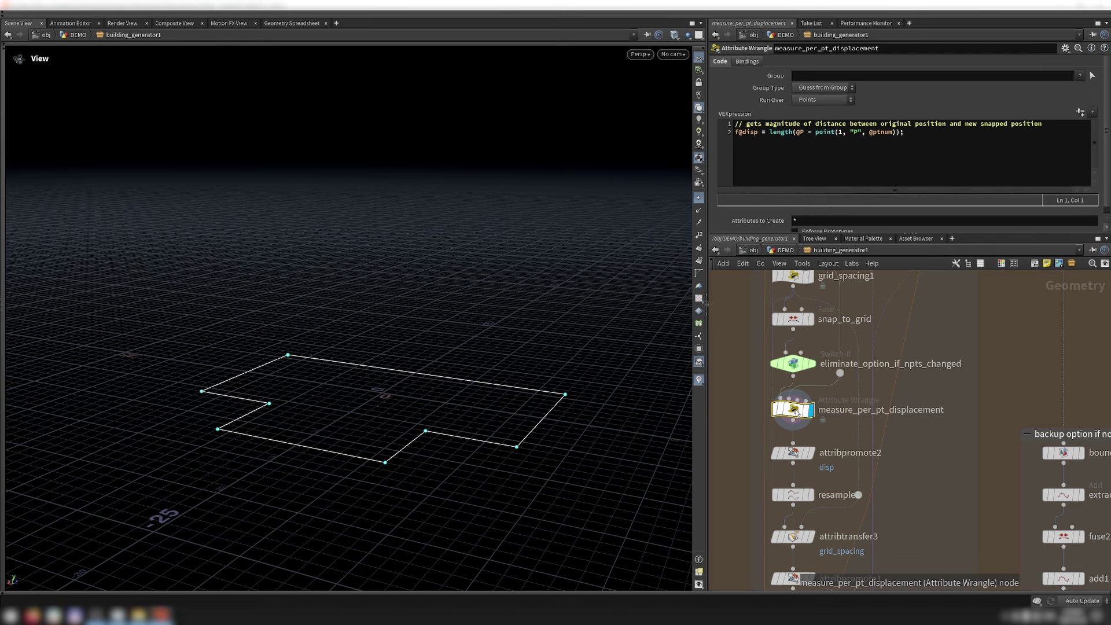
{"action": "left_click", "coordinate": [801, 455]}
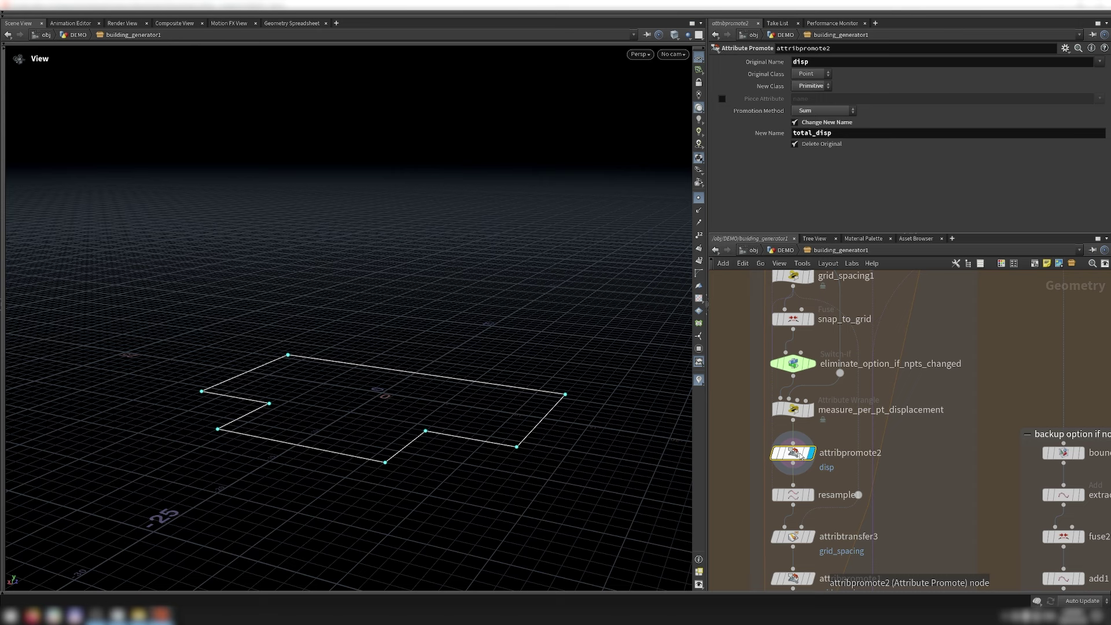
{"action": "left_click", "coordinate": [811, 495]}
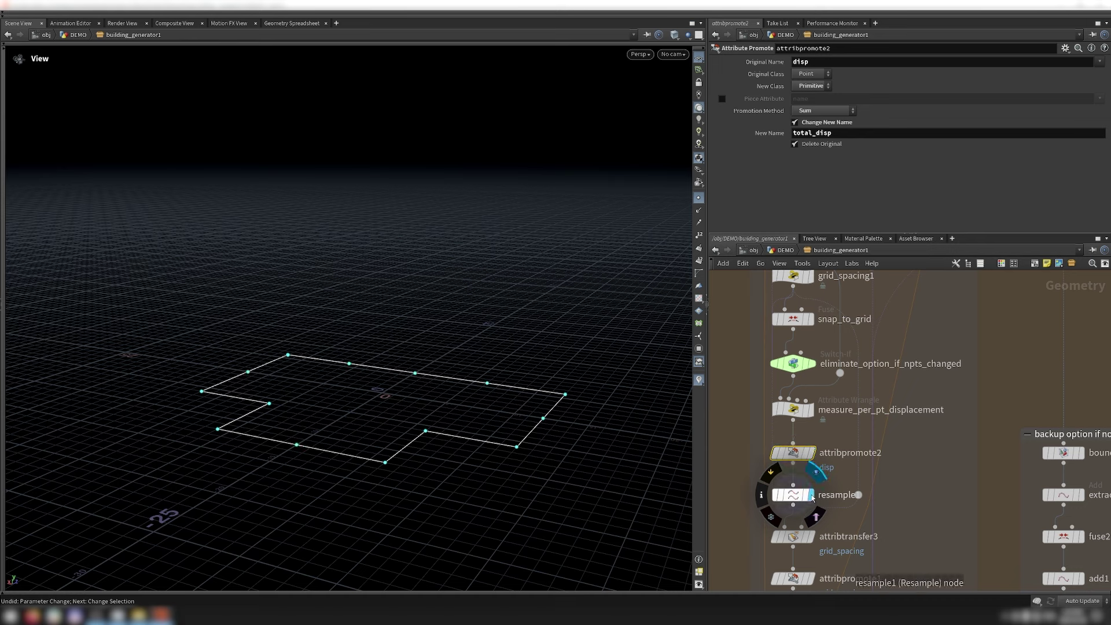
Step: Review how attribtransfer3 and attribpromote1 pass on grid_spacing, and display the merged iterations at foreach_end2
{"action": "left_click", "coordinate": [794, 536]}
{"action": "middle_click_drag", "start_coordinate": [794, 536], "coordinate": [799, 453]}
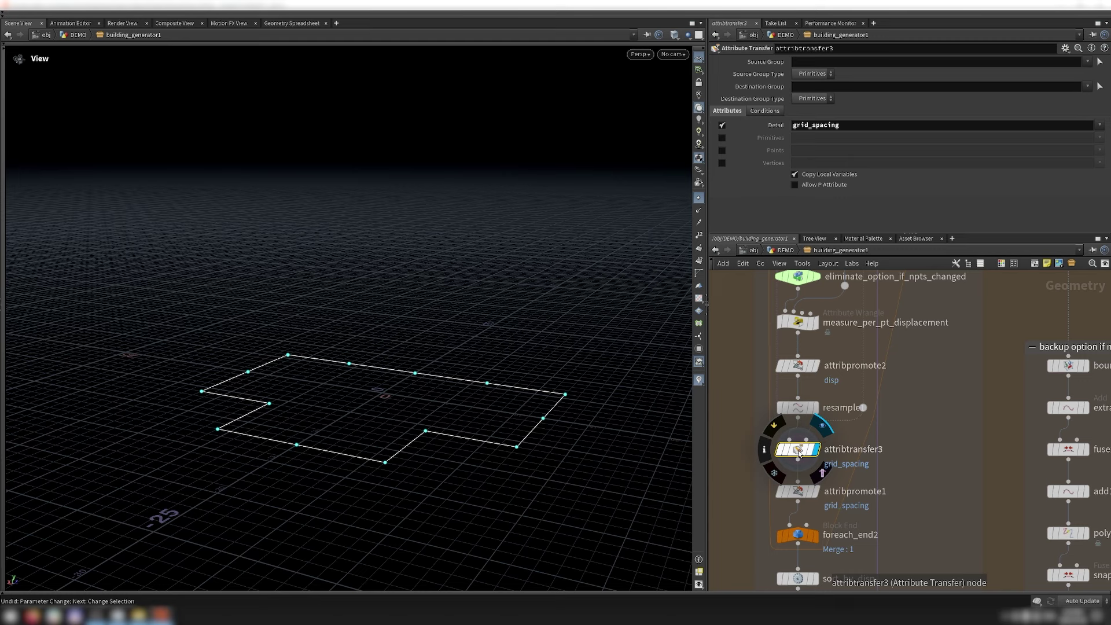
{"action": "left_click", "coordinate": [806, 492]}
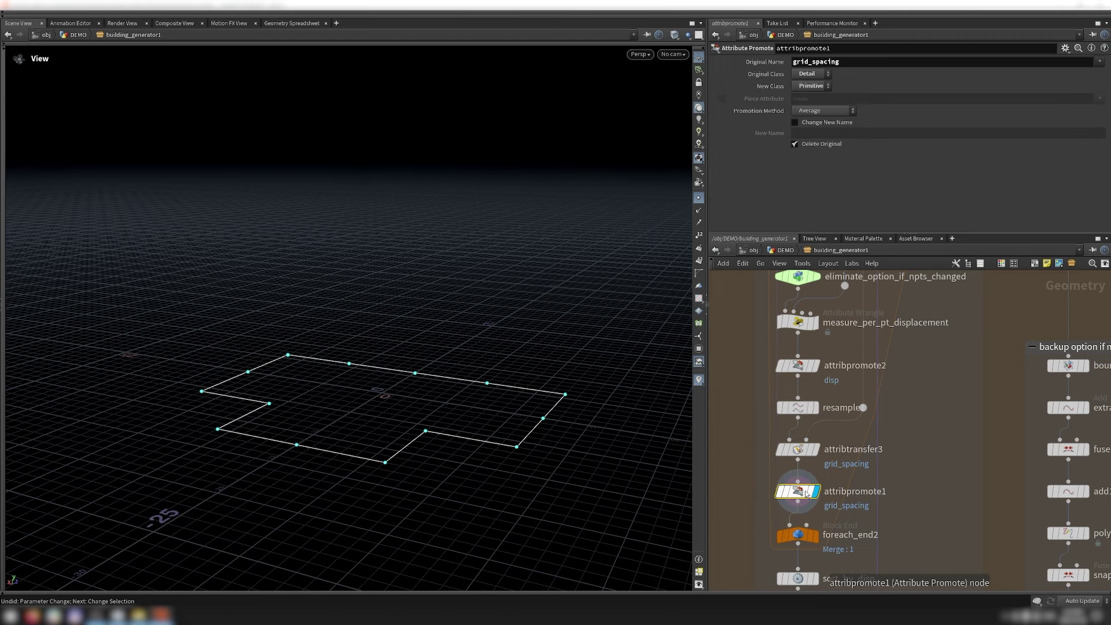
{"action": "left_click", "coordinate": [815, 536]}
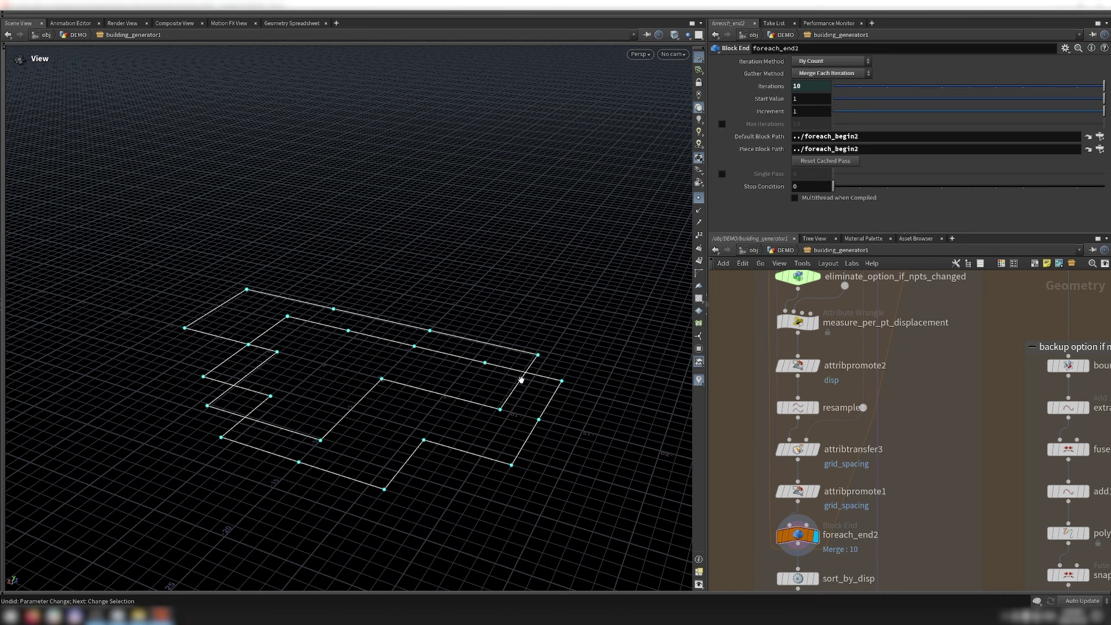
Step: Set building_generator1's Fitting Iterations to 20 and go back inside the generator to view the loop's result
{"action": "left_click", "coordinate": [785, 250]}
{"action": "left_click", "coordinate": [808, 137]}
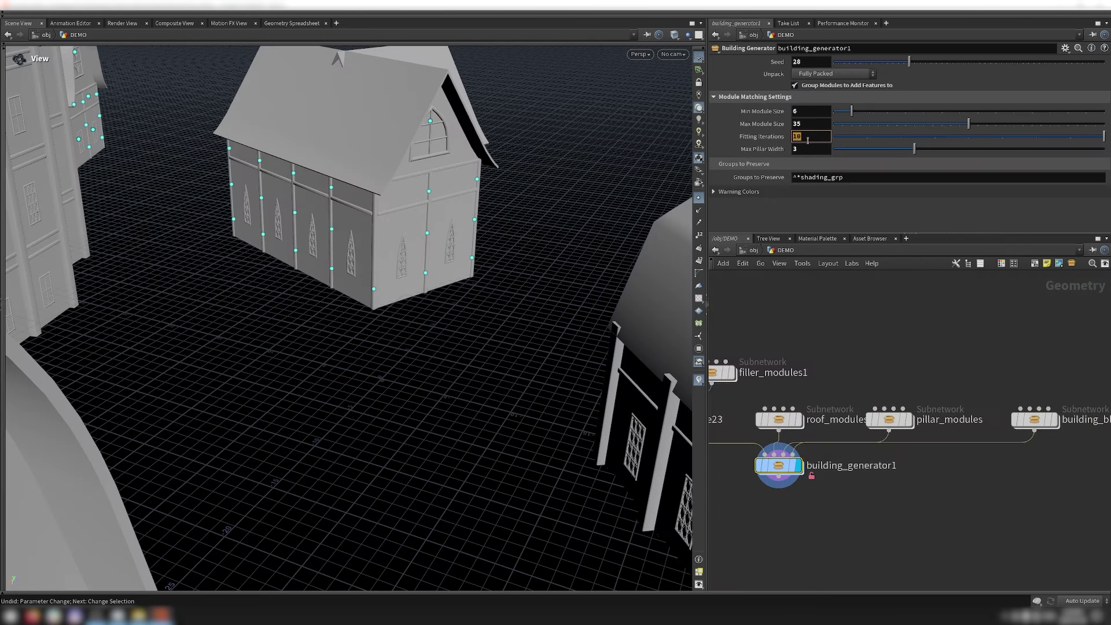
{"action": "type", "text": "20"}
{"action": "key", "text": "Return"}
{"action": "key", "text": "i"}
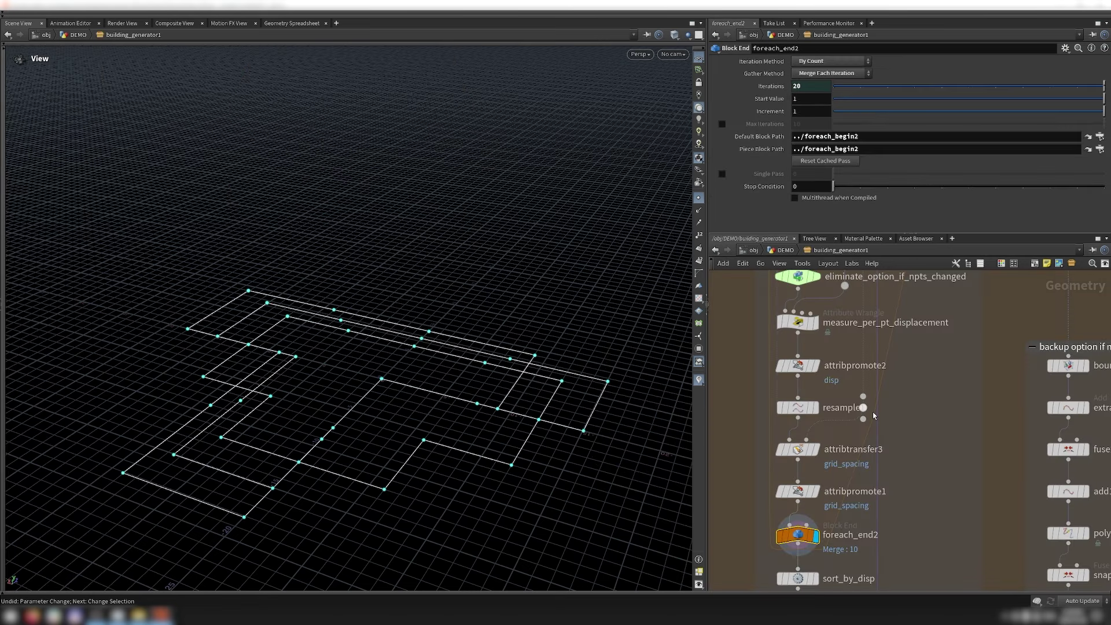
Step: Review the sort_by_disp settings and display the single outline kept by isolate_smallest_disp
{"action": "middle_click_drag", "start_coordinate": [874, 415], "coordinate": [884, 357]}
{"action": "left_click", "coordinate": [811, 519]}
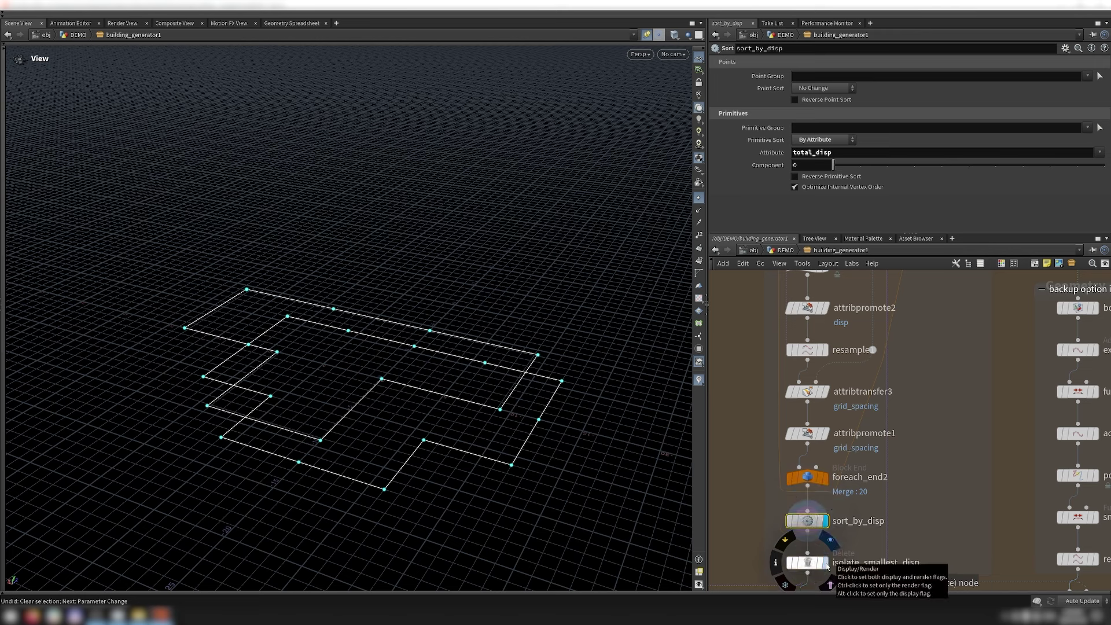
{"action": "left_click", "coordinate": [827, 567]}
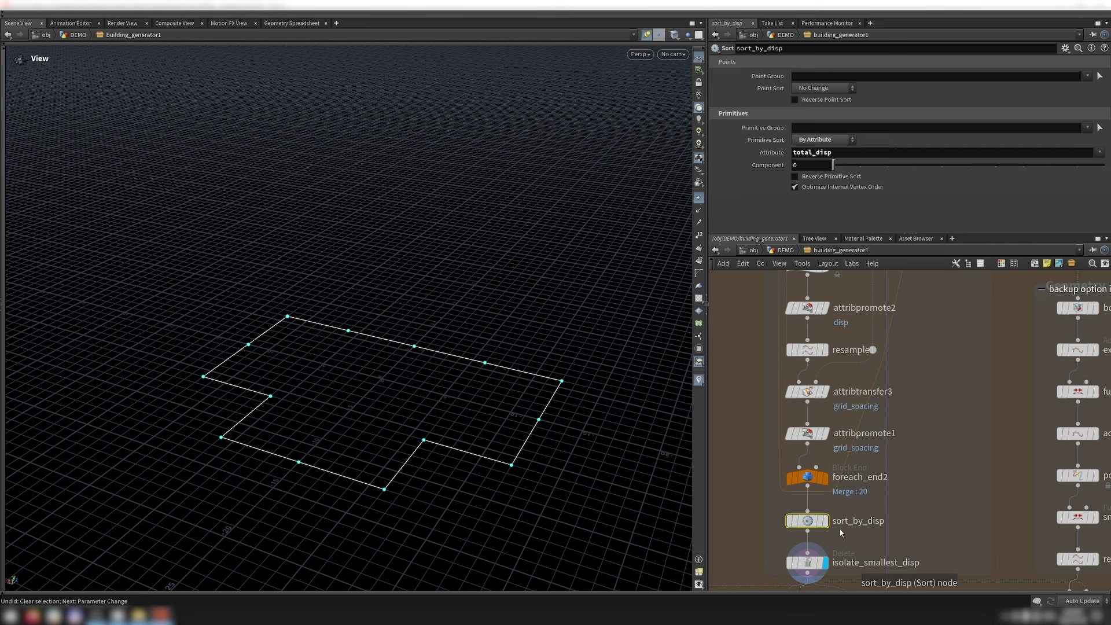
Step: Display the backup footprint at attribtransfer4 and resample2, and the outline chosen by if_no_match_use_backup
{"action": "scroll", "coordinate": [839, 529], "scroll_direction": "up", "scroll_amount": 5}
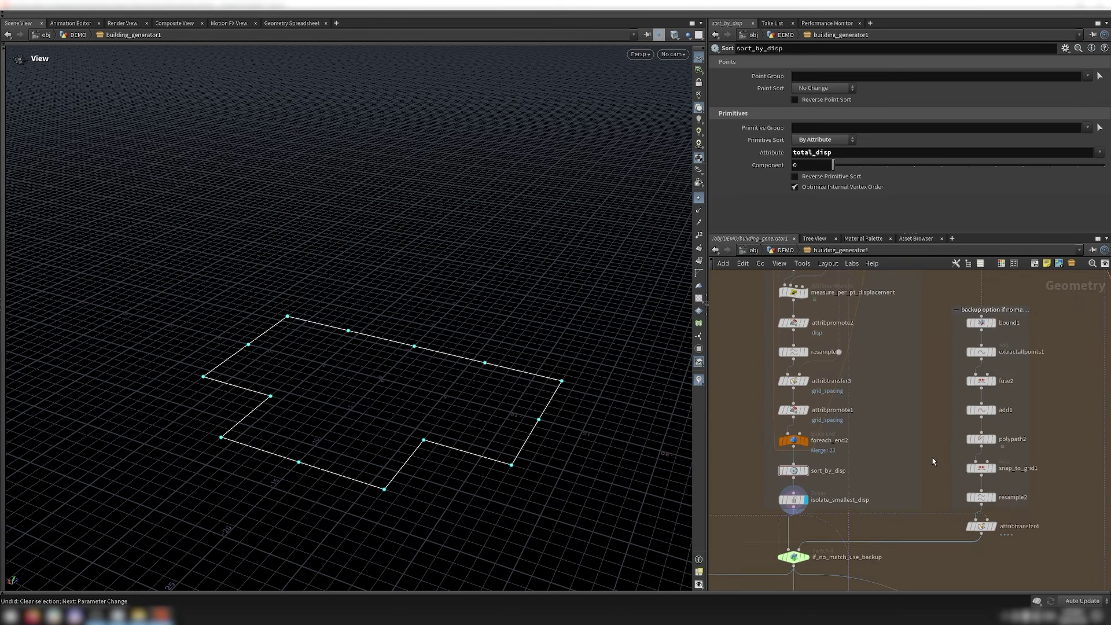
{"action": "left_click", "coordinate": [996, 528]}
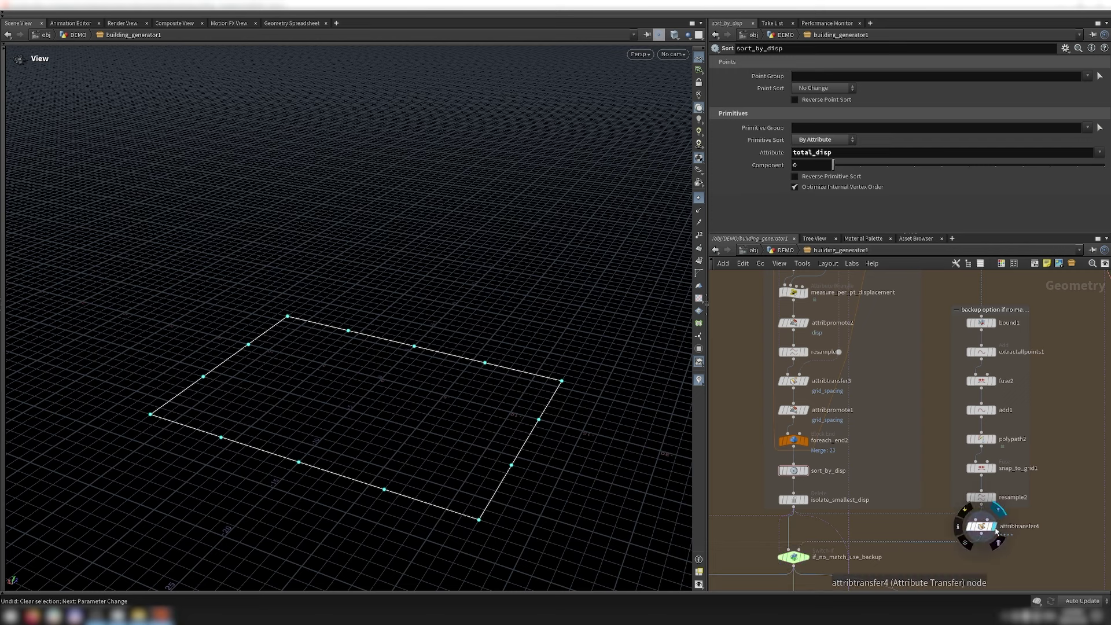
{"action": "scroll", "coordinate": [903, 492], "scroll_direction": "down", "scroll_amount": 3}
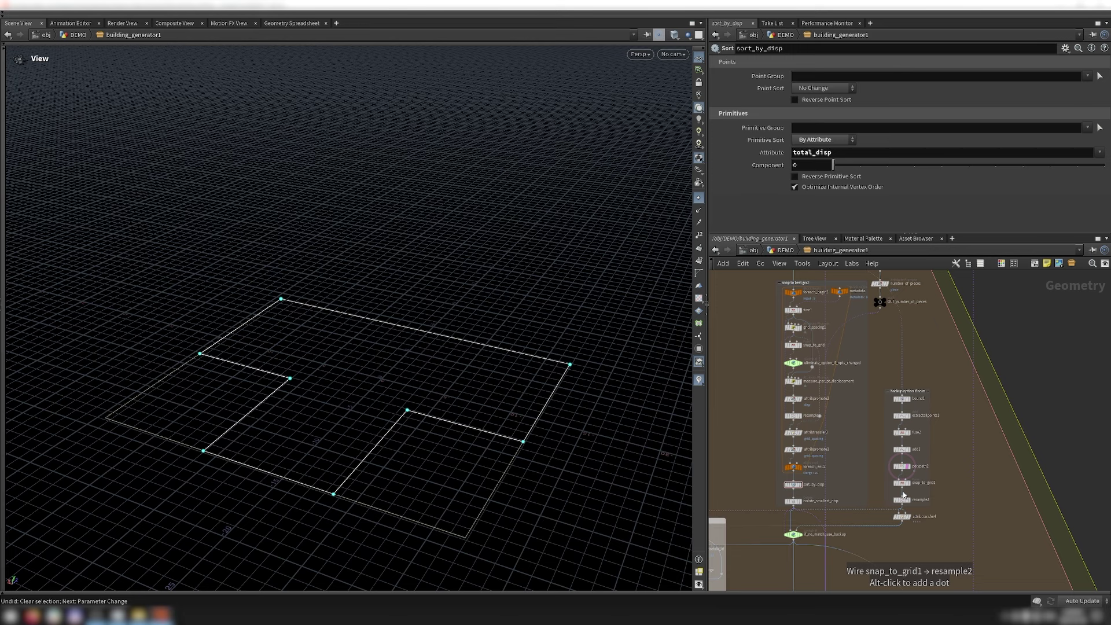
{"action": "scroll", "coordinate": [903, 492], "scroll_direction": "up", "scroll_amount": 2}
{"action": "left_click", "coordinate": [906, 499]}
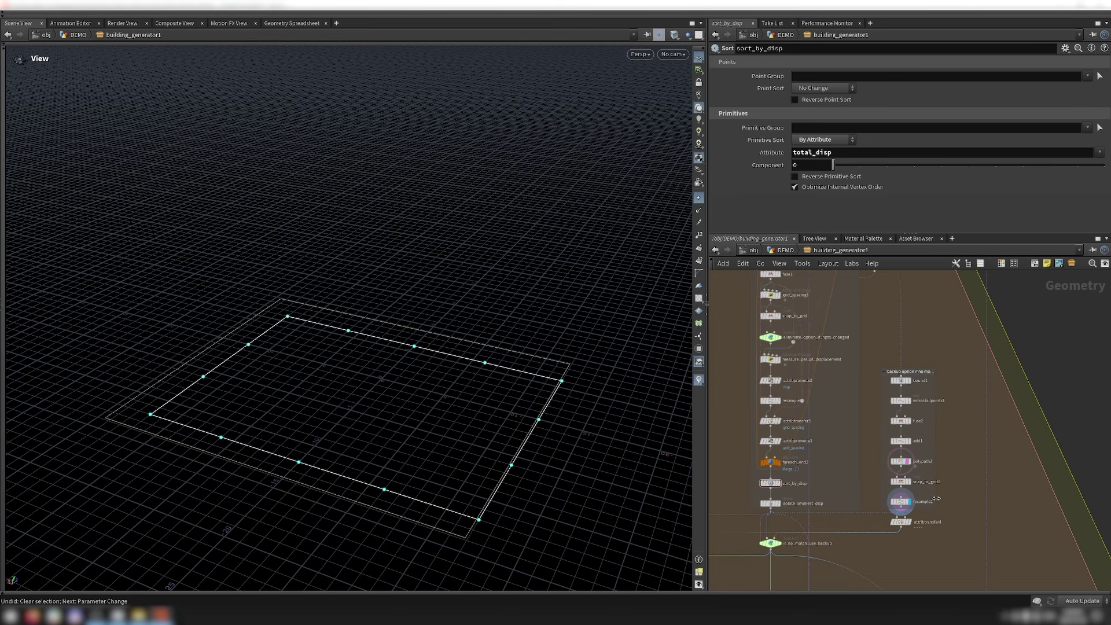
{"action": "left_click", "coordinate": [778, 543]}
{"action": "scroll", "coordinate": [769, 550], "scroll_direction": "up", "scroll_amount": 2}
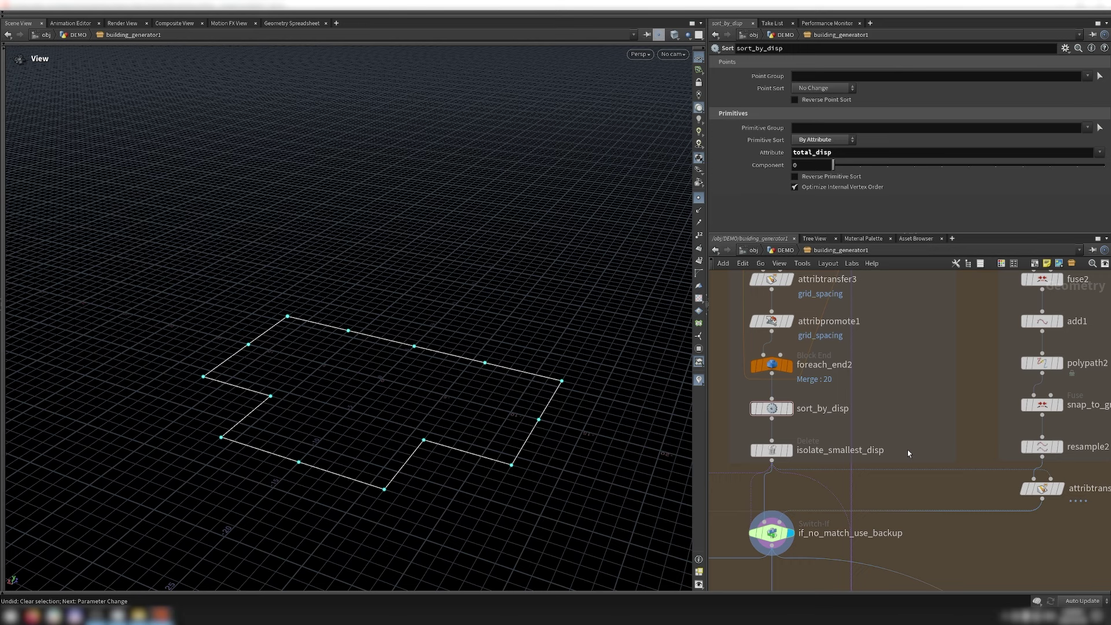
Step: Display the merged wall and filler modules, inspect the inside of split_bbox_and_pack1, and return to the building_generator1 network
{"action": "scroll", "coordinate": [907, 450], "scroll_direction": "down", "scroll_amount": 5}
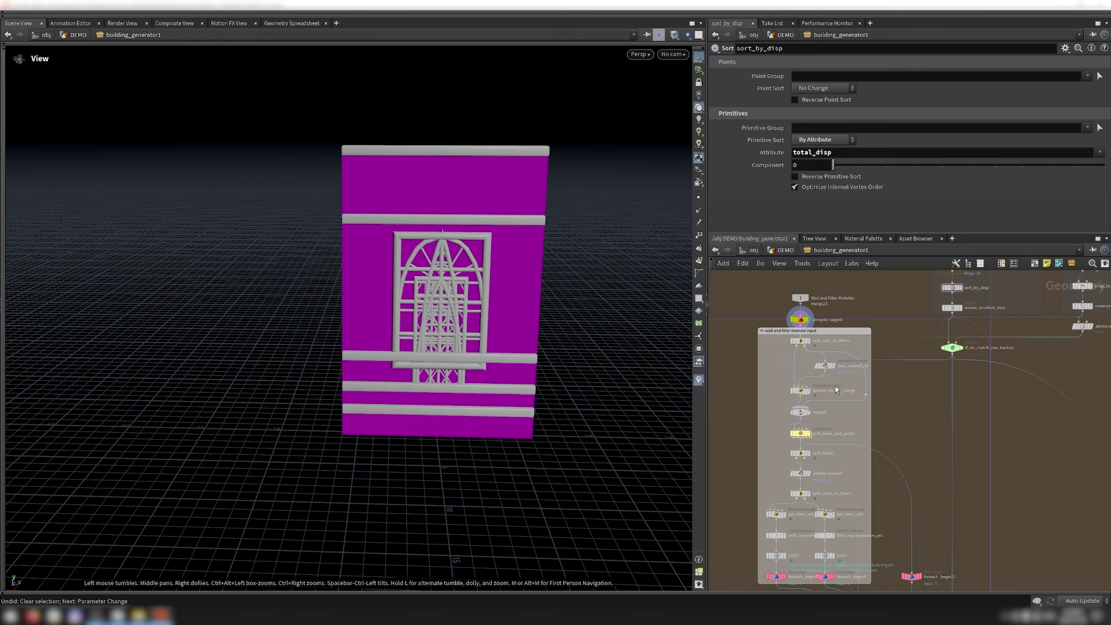
{"action": "left_click", "coordinate": [801, 411]}
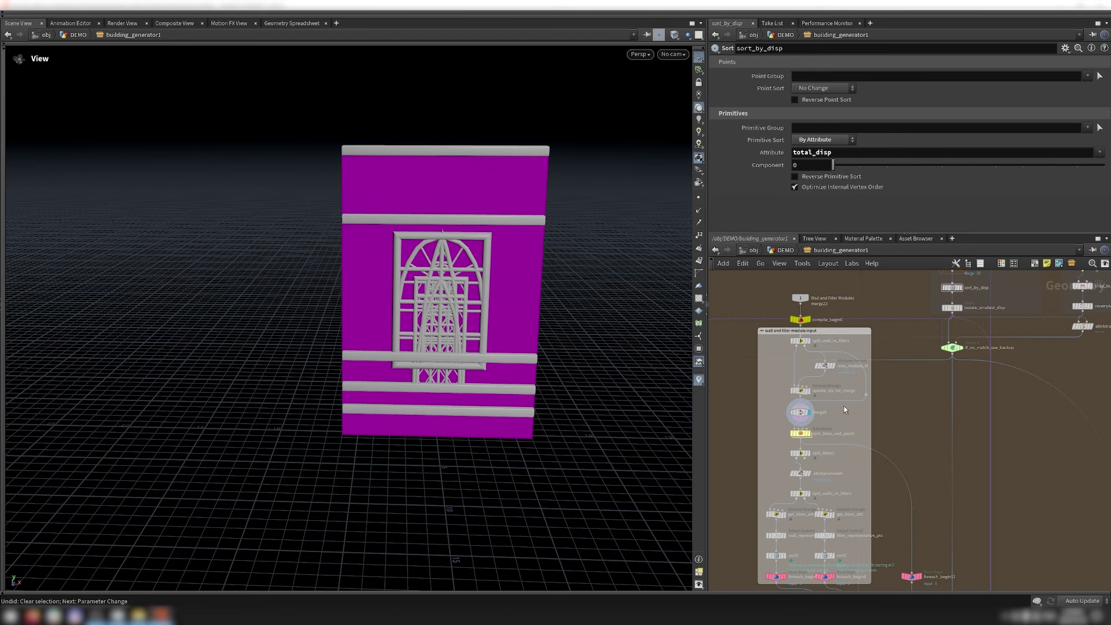
{"action": "double_click", "coordinate": [801, 432]}
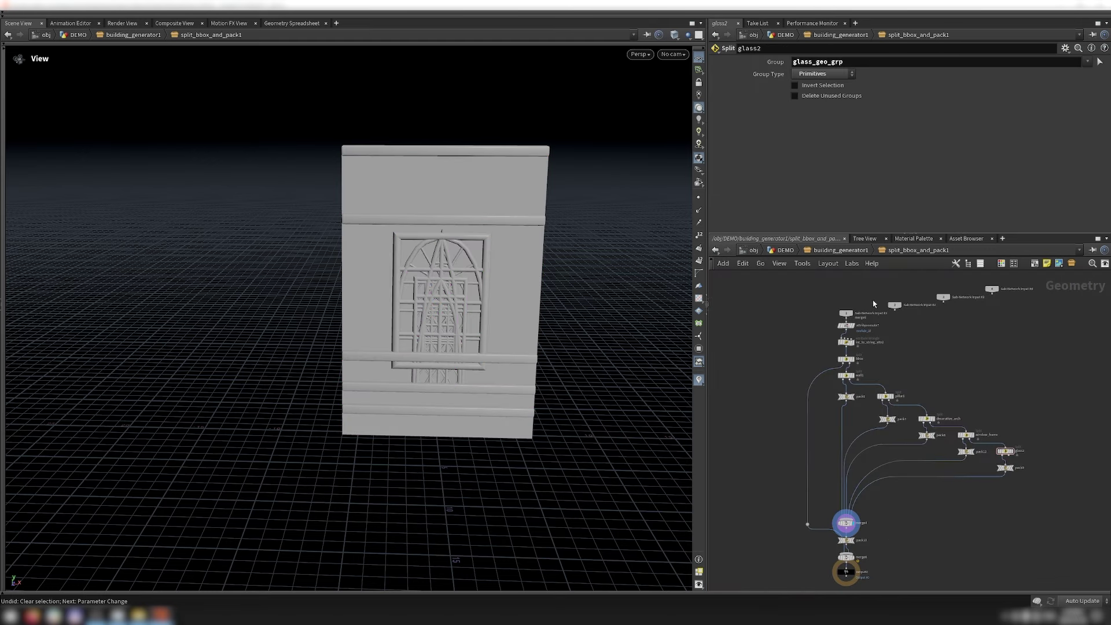
{"action": "left_click", "coordinate": [839, 250]}
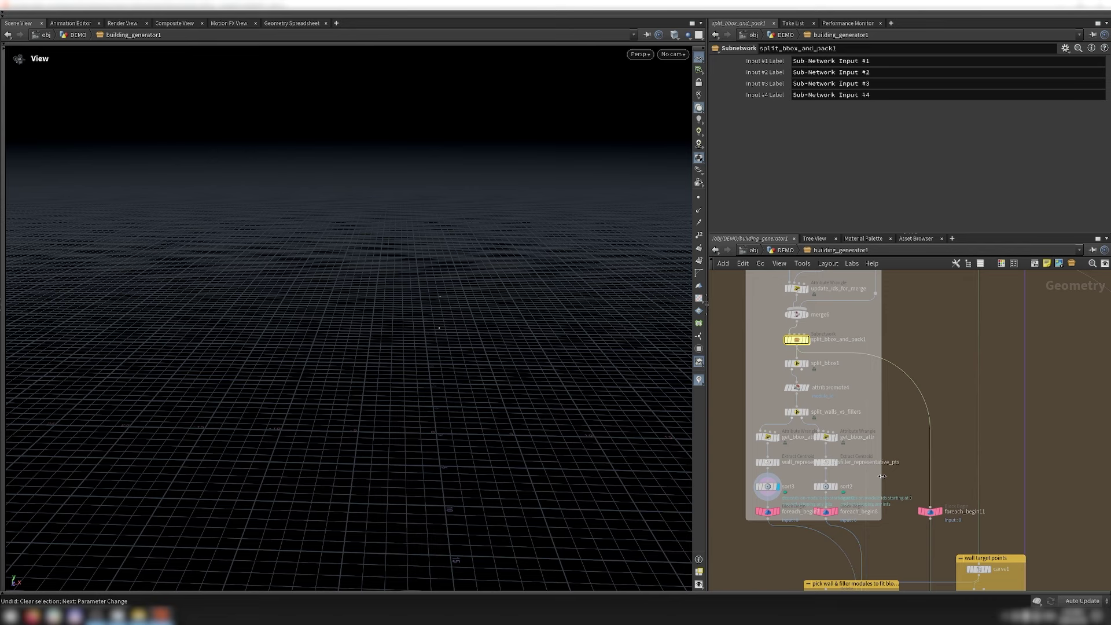
{"action": "scroll", "coordinate": [882, 475], "scroll_direction": "down", "scroll_amount": 3}
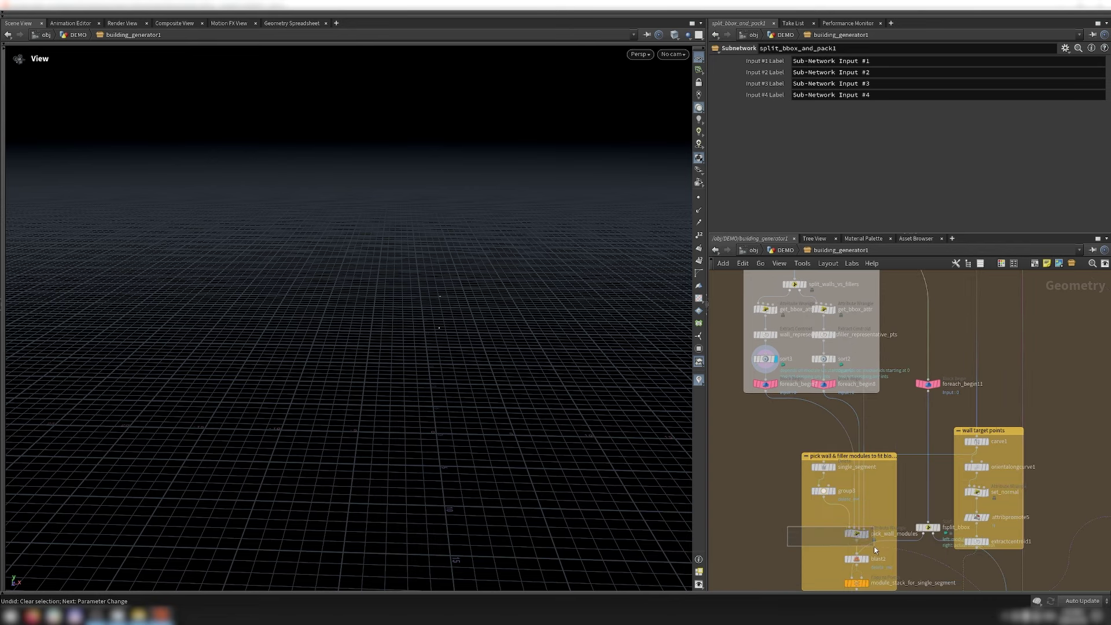
Step: Inspect the single_segment settings and display the module_stack_for_single_segment result in wireframe
{"action": "left_click", "coordinate": [855, 533]}
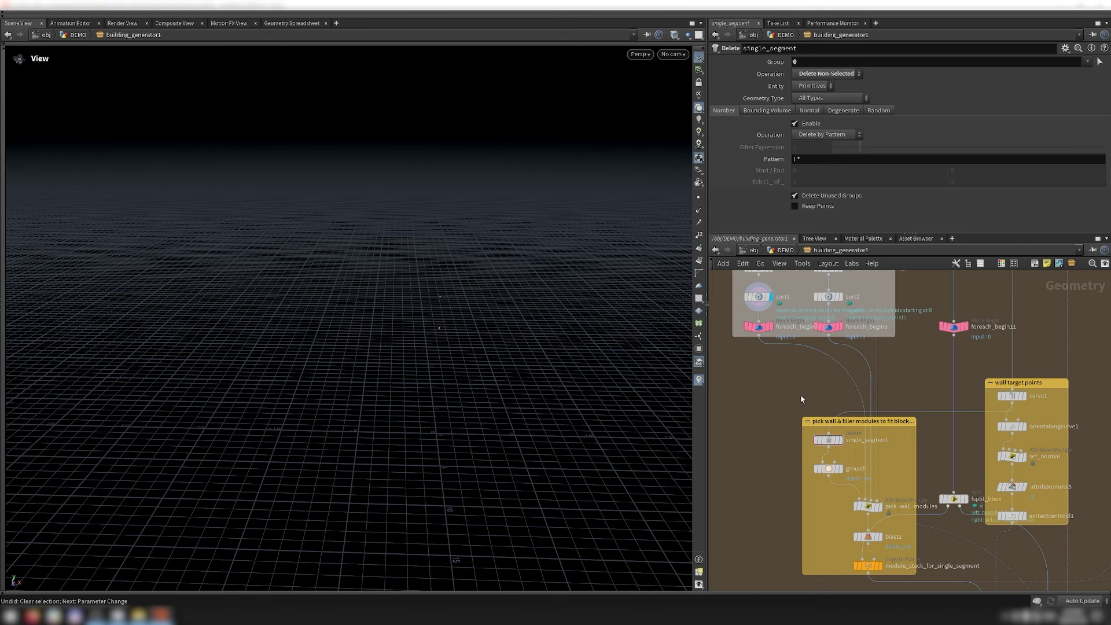
{"action": "scroll", "coordinate": [800, 395], "scroll_direction": "down", "scroll_amount": 2}
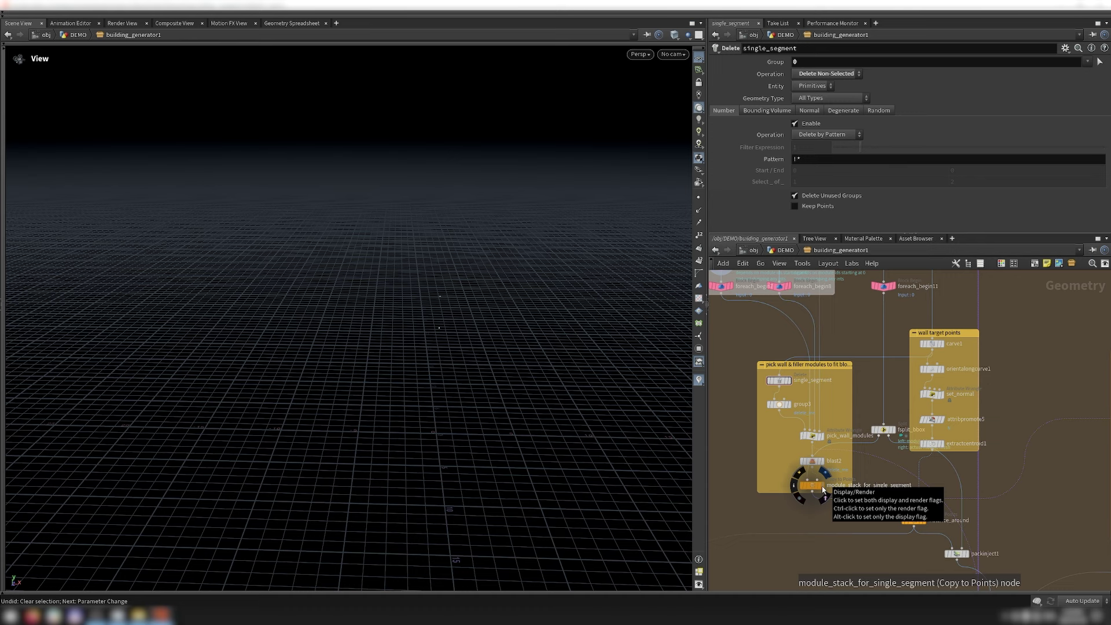
{"action": "left_click", "coordinate": [823, 489]}
{"action": "key", "text": "w"}
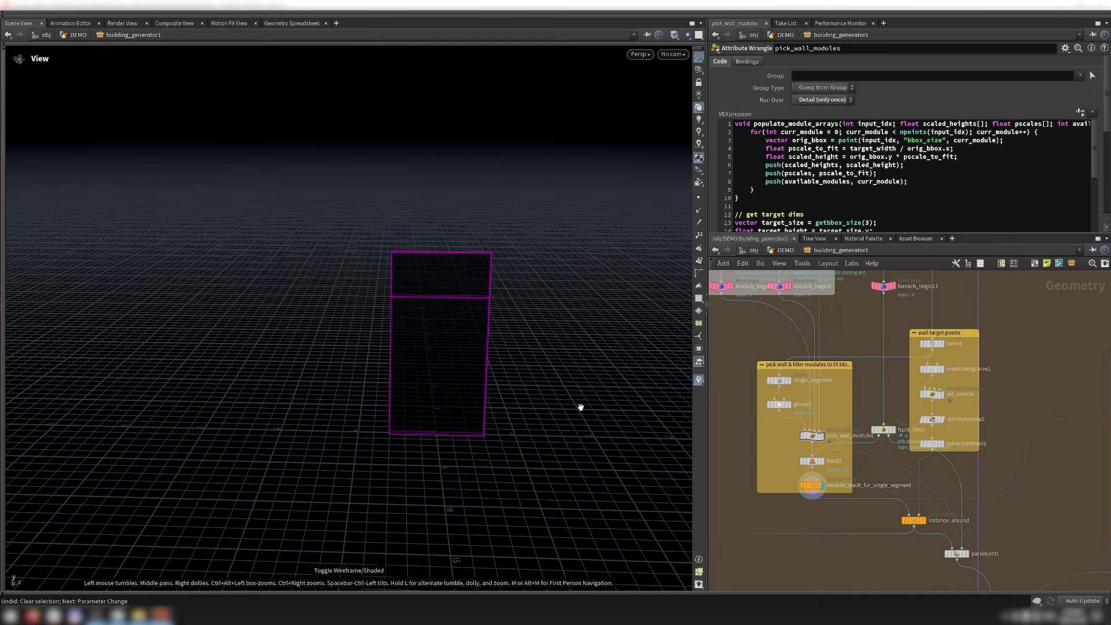
Step: Display the wall target points from extractcentroid1, the modules copied by instance_around, and the final packinject1 walls in shaded mode
{"action": "left_click", "coordinate": [940, 444]}
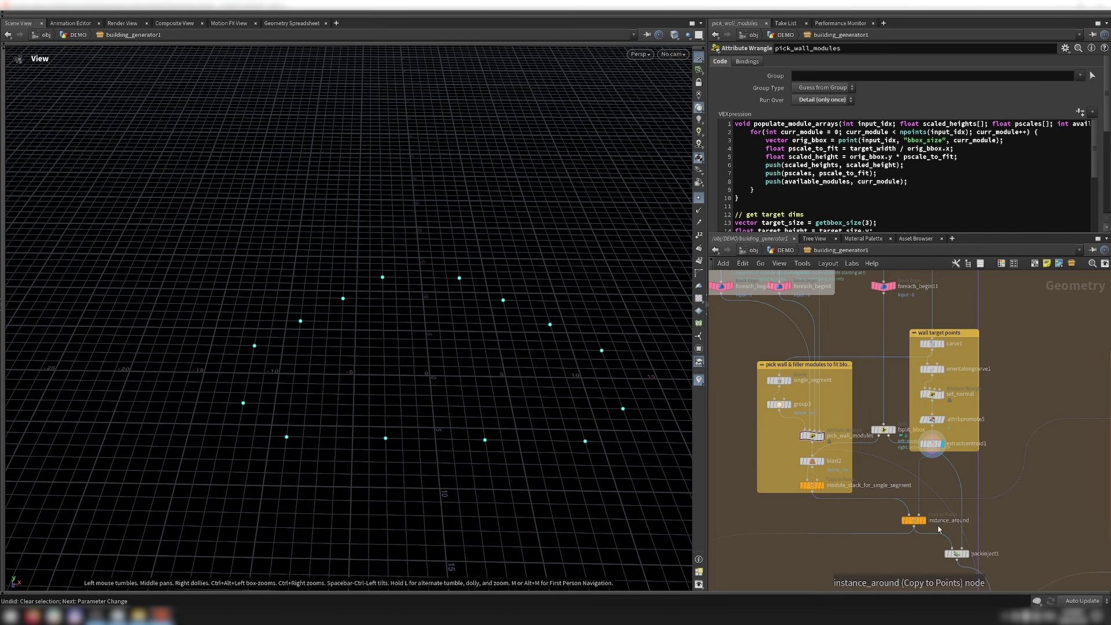
{"action": "mouse_move", "coordinate": [926, 529]}
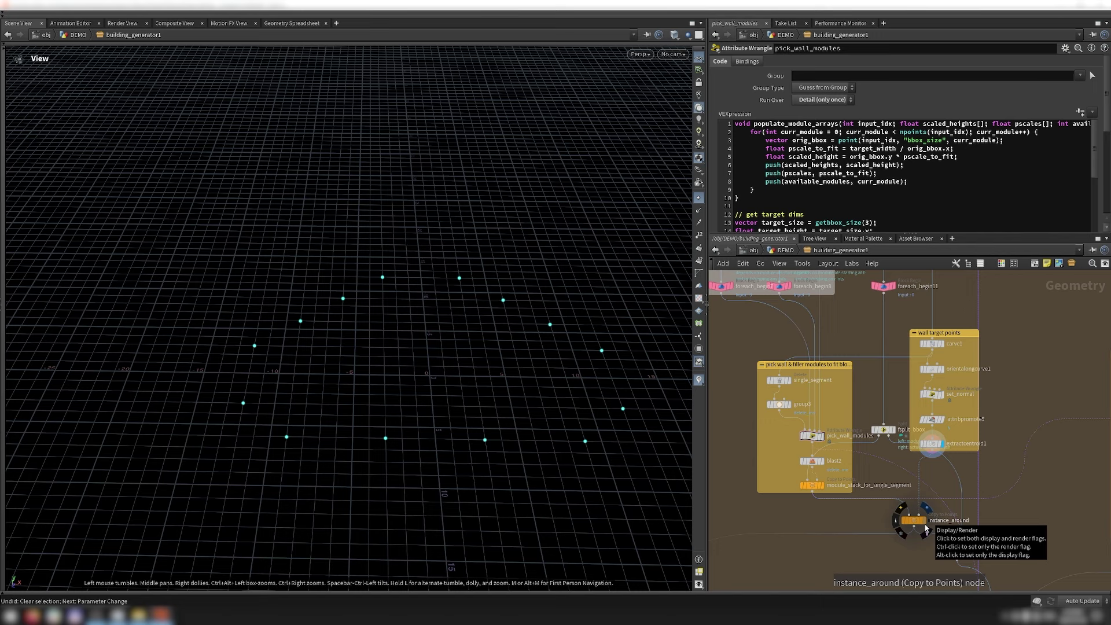
{"action": "left_click", "coordinate": [926, 529]}
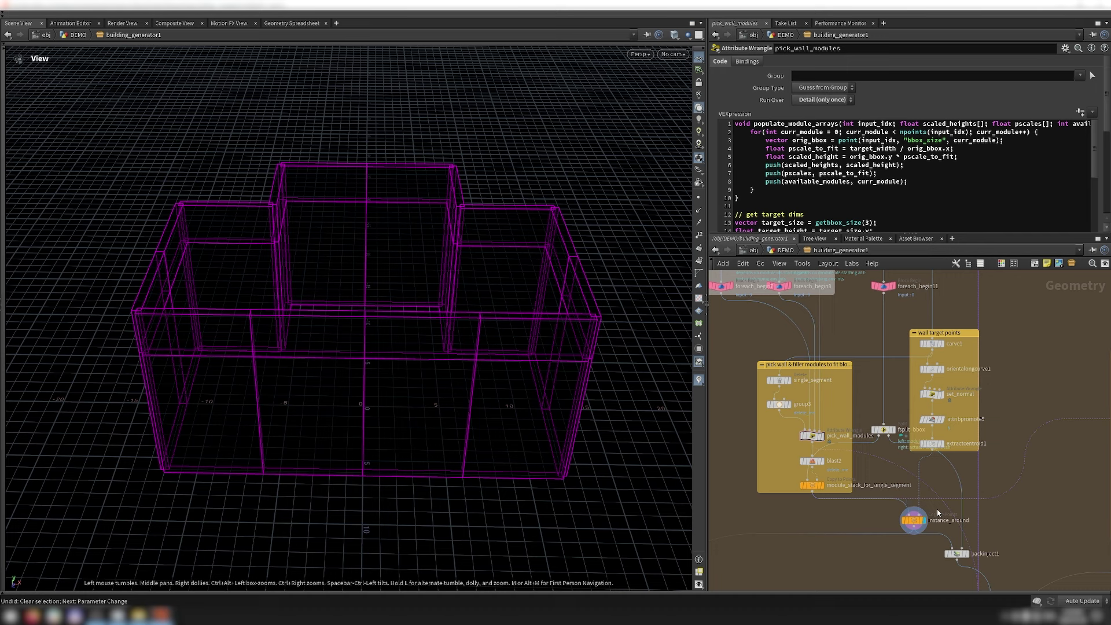
{"action": "left_click", "coordinate": [965, 553]}
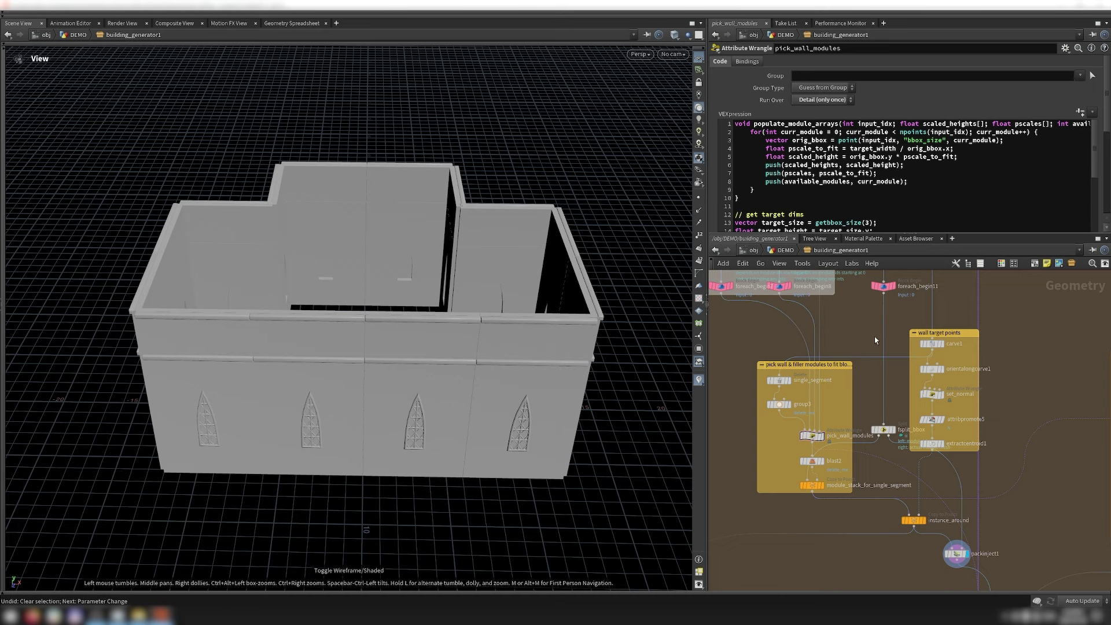
Step: Compare the outputs of single_segment and pick_wall_modules, and examine the target height and width code in the wrangle
{"action": "key", "text": "r"}
{"action": "scroll", "coordinate": [897, 159], "scroll_direction": "down", "scroll_amount": 3}
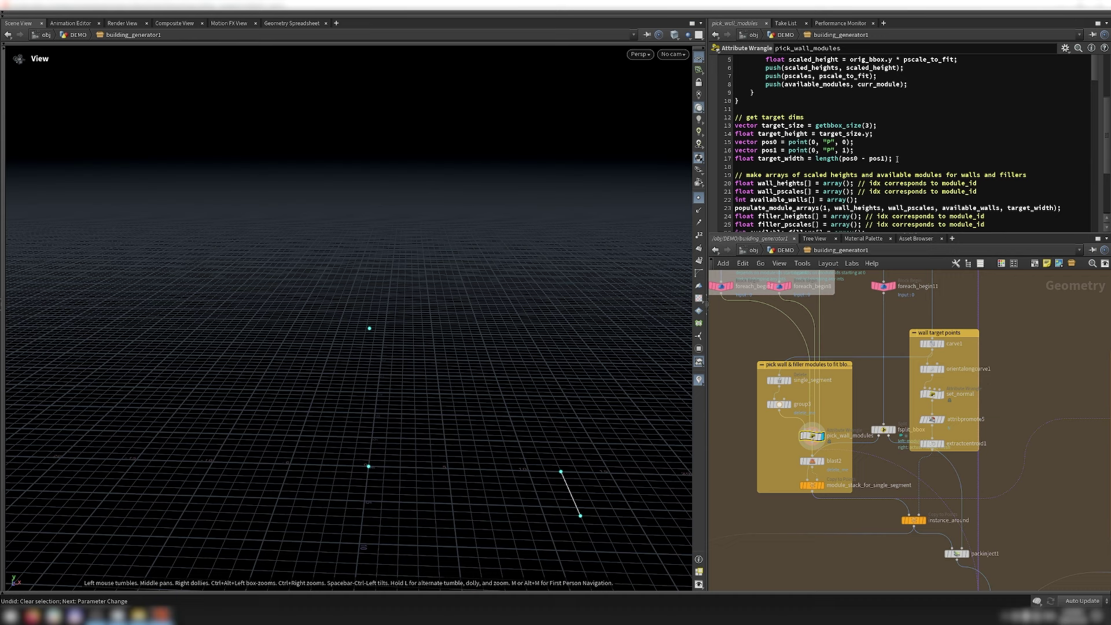
{"action": "left_click", "coordinate": [942, 344]}
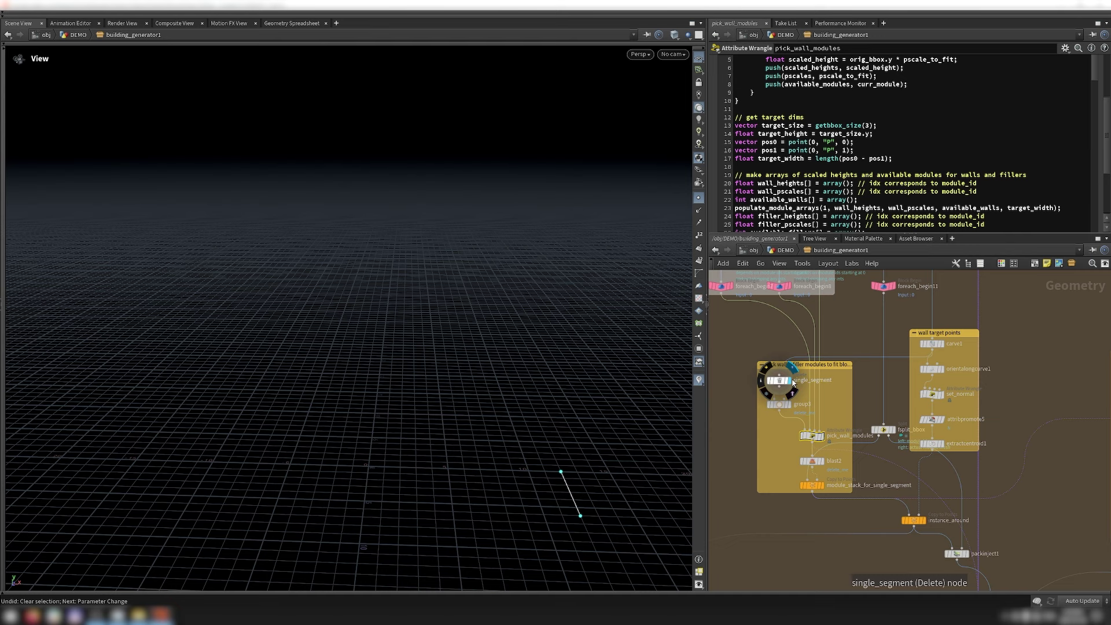
{"action": "left_click", "coordinate": [823, 439]}
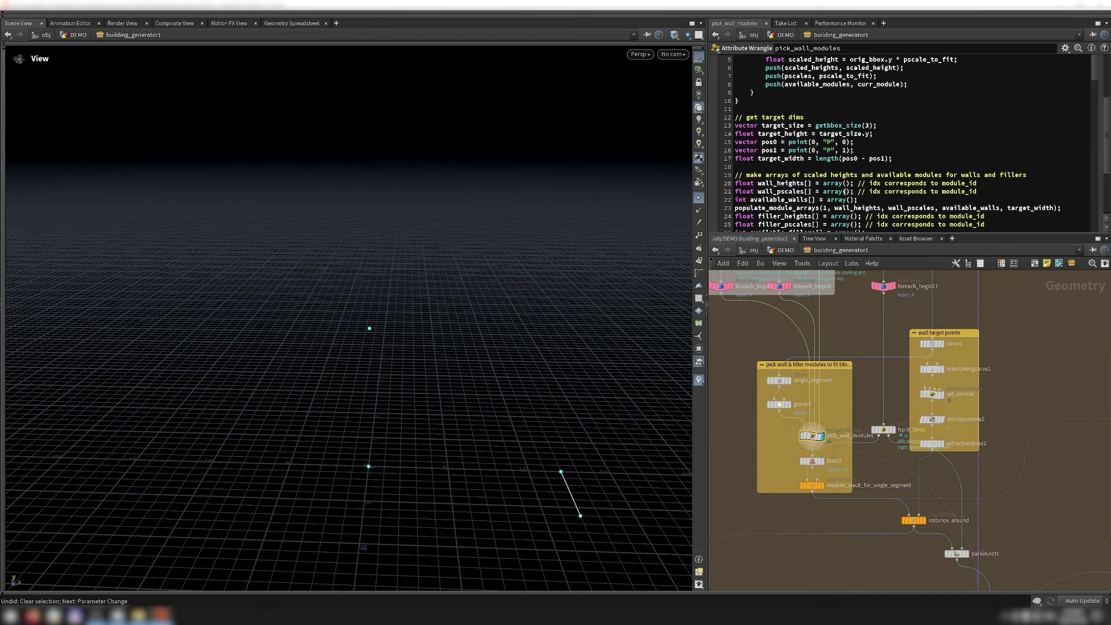
{"action": "key", "text": "h"}
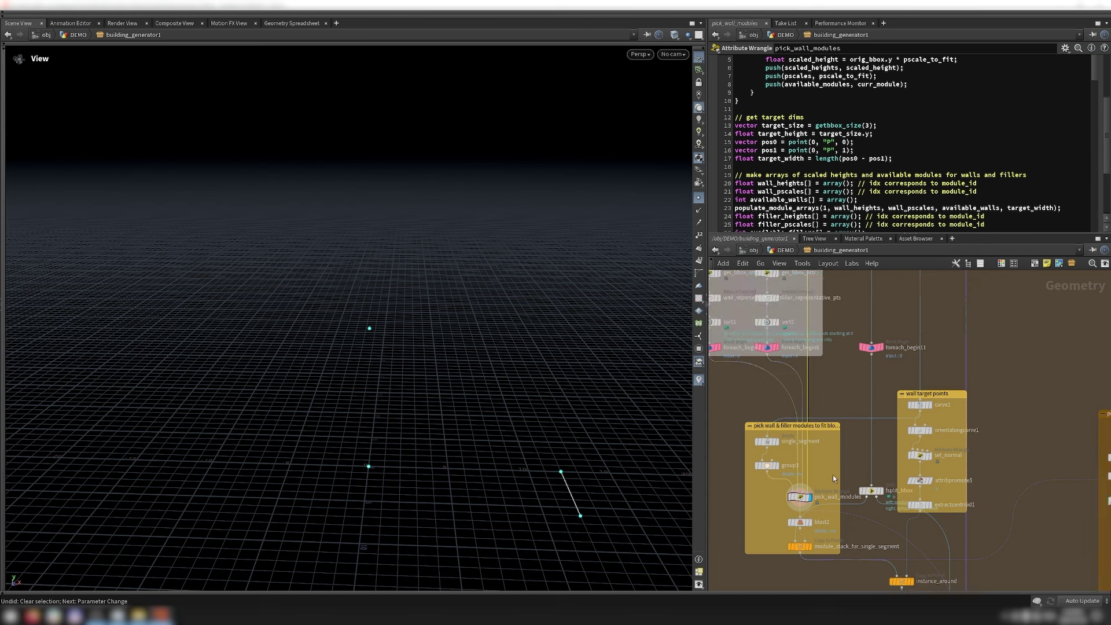
{"action": "scroll", "coordinate": [849, 327], "scroll_direction": "up", "scroll_amount": 6}
{"action": "left_click", "coordinate": [838, 334]}
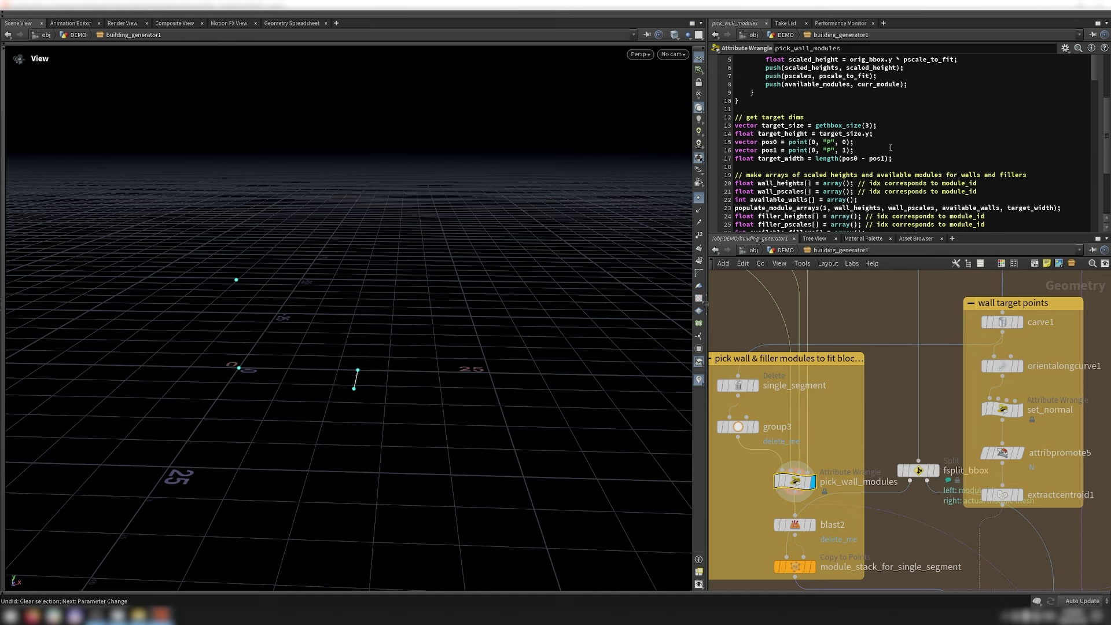
Step: Read the pick_wall_modules code for building module arrays, filling walls randomly, adding fillers, and creating representative points
{"action": "scroll", "coordinate": [902, 157], "scroll_direction": "down", "scroll_amount": 2}
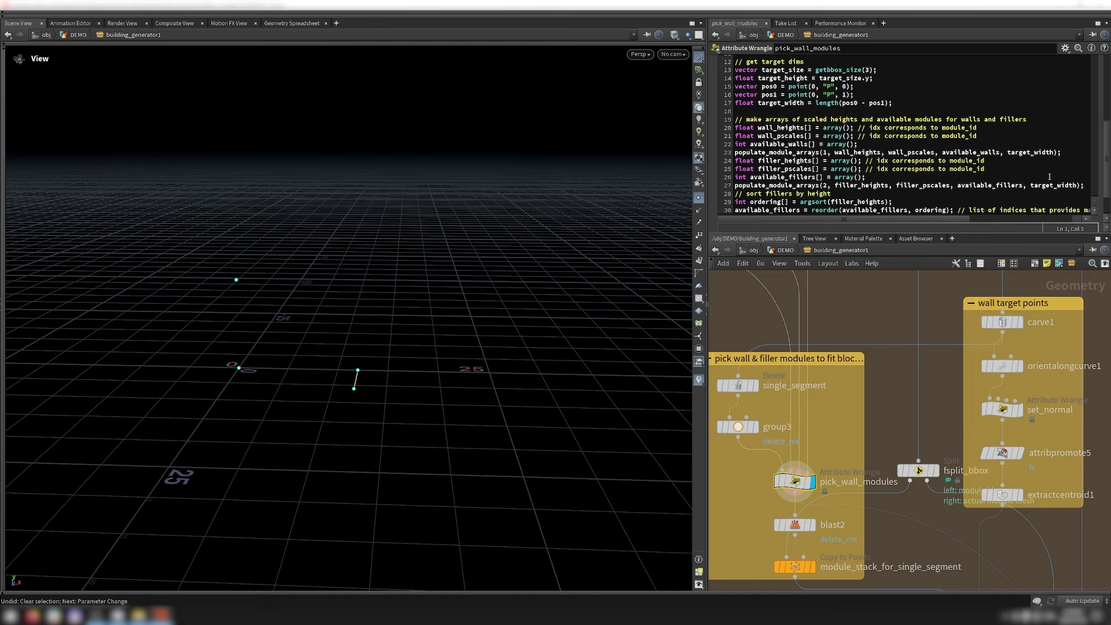
{"action": "scroll", "coordinate": [937, 186], "scroll_direction": "down", "scroll_amount": 6}
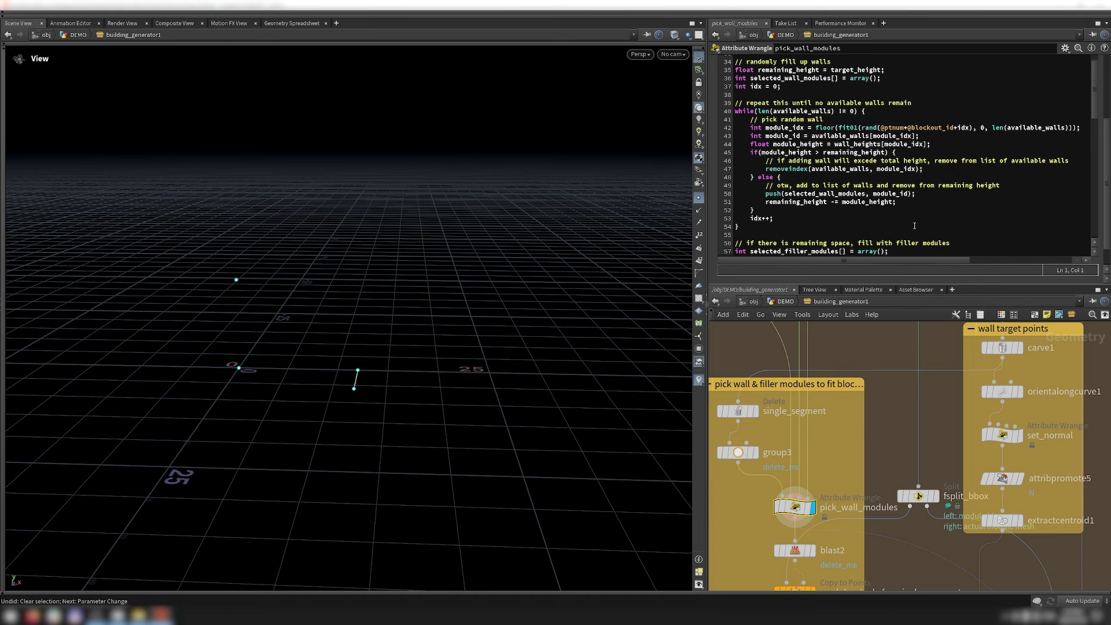
{"action": "scroll", "coordinate": [914, 226], "scroll_direction": "down", "scroll_amount": 7}
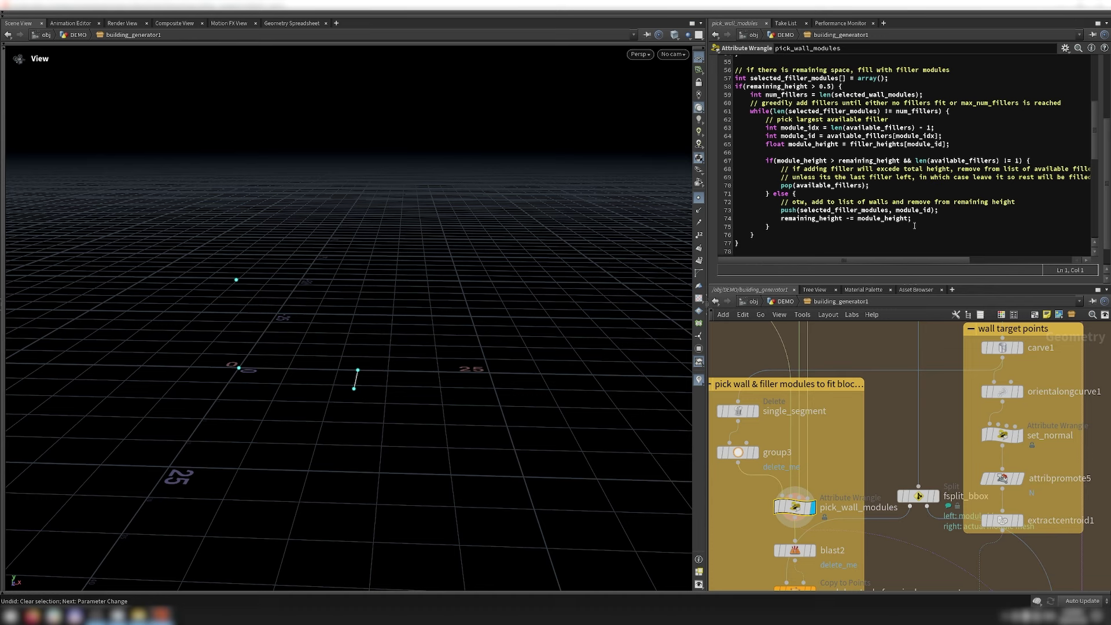
{"action": "scroll", "coordinate": [914, 226], "scroll_direction": "down", "scroll_amount": 11}
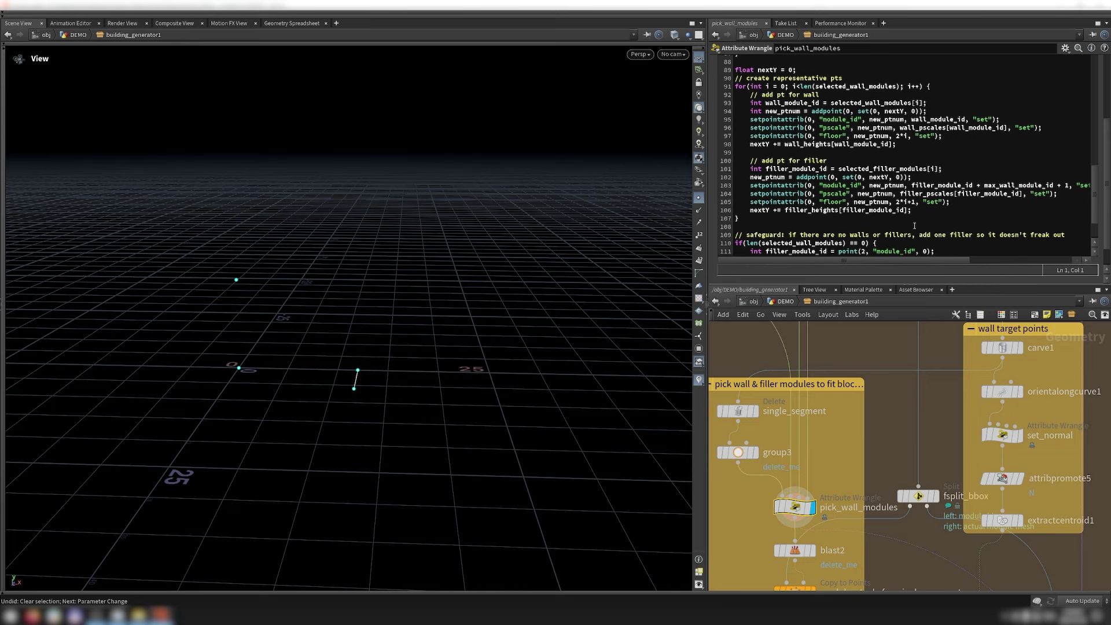
{"action": "middle_click_drag", "start_coordinate": [887, 408], "coordinate": [896, 381]}
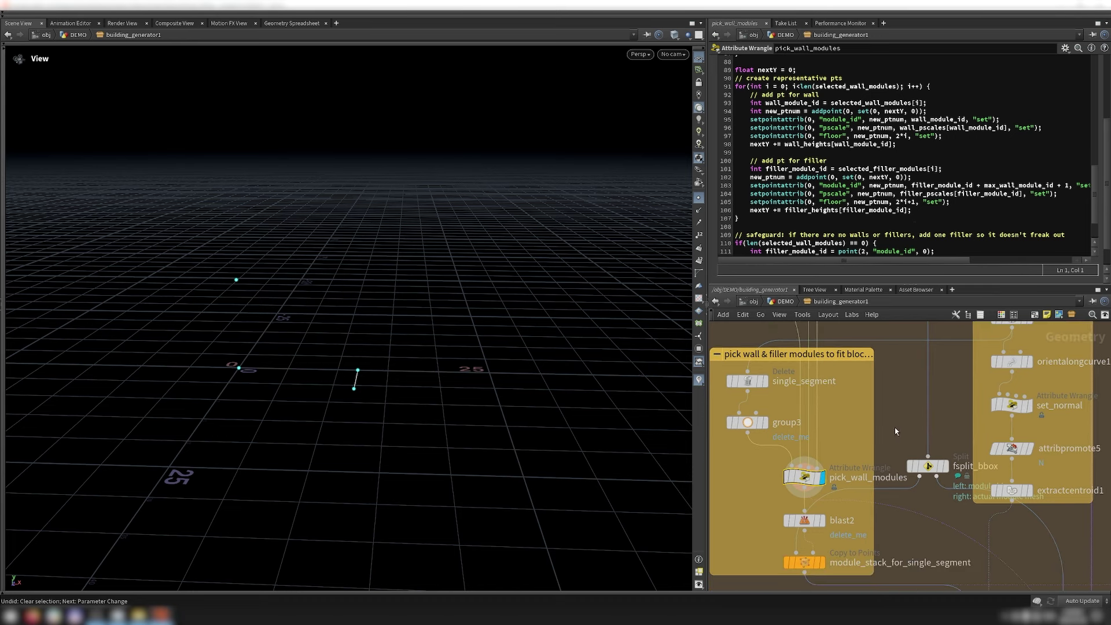
Step: Check the piece attribute of module_stack_for_single_segment, and highlight the i@no_walls_fit = 1 safeguard line in pick_wall_modules
{"action": "left_click", "coordinate": [804, 562]}
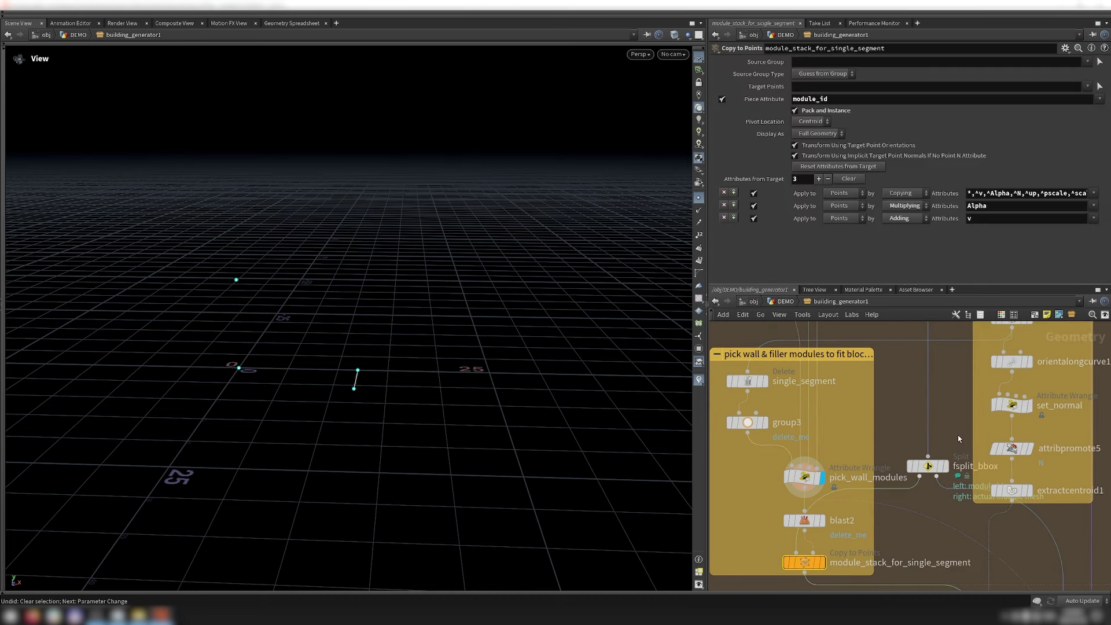
{"action": "left_click", "coordinate": [805, 477]}
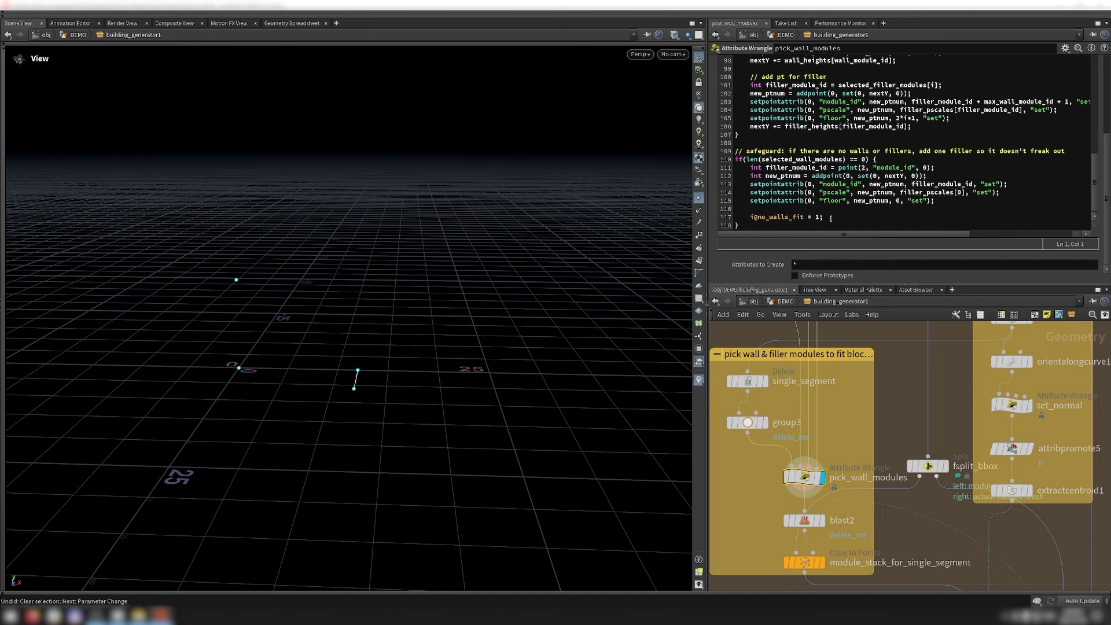
{"action": "triple_click", "coordinate": [831, 218]}
{"action": "left_click", "coordinate": [831, 218]}
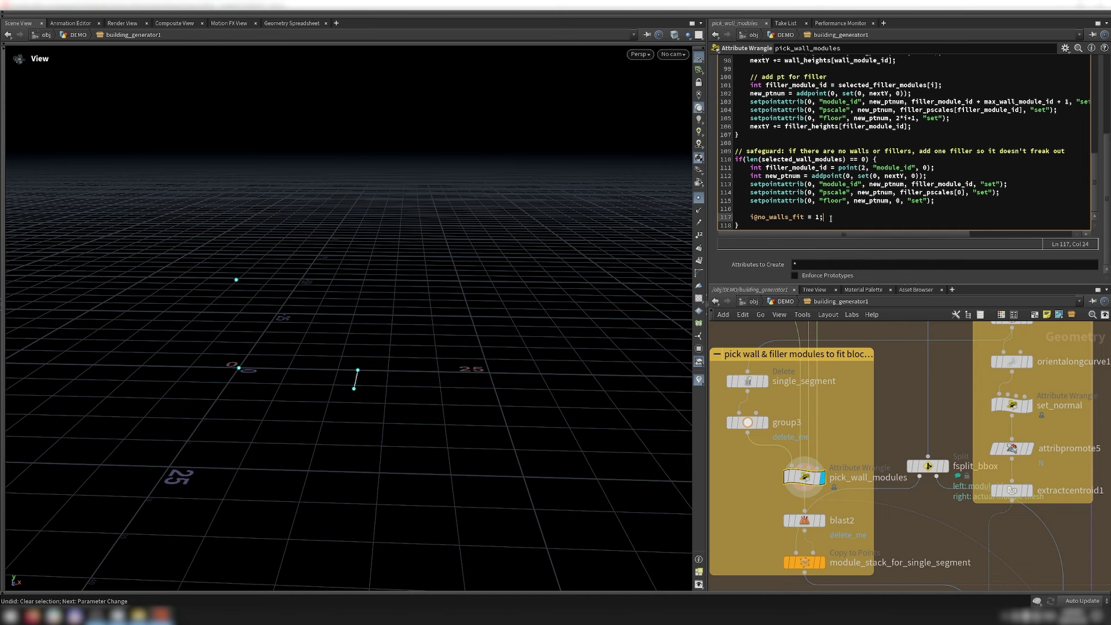
{"action": "triple_click", "coordinate": [831, 219]}
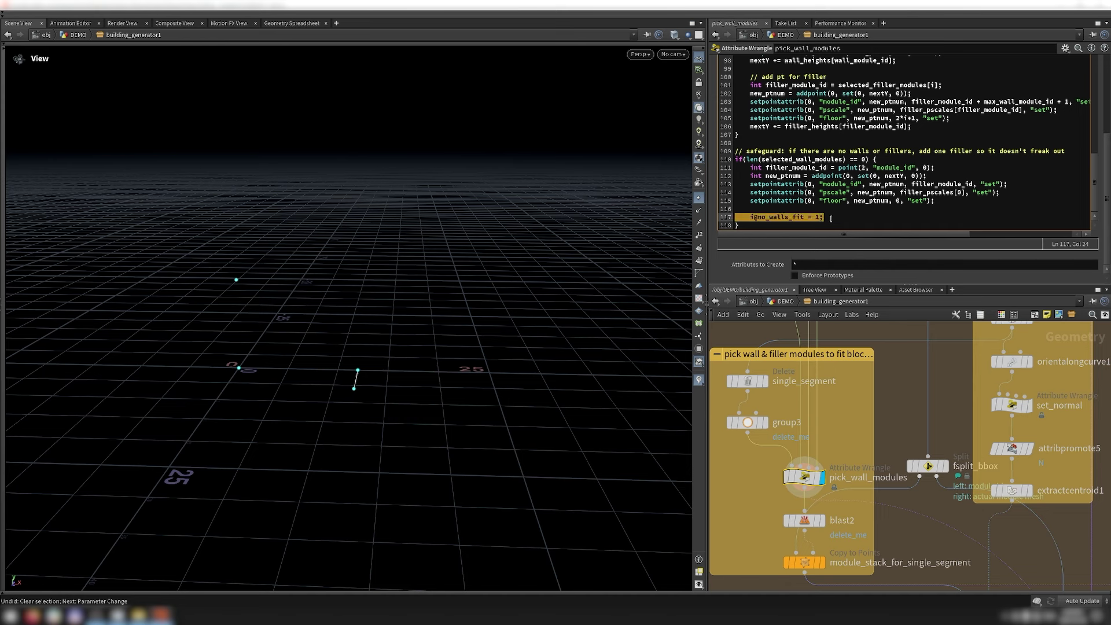
Step: Display the representative points at blast2 and the module stack copied onto them by module_stack_for_single_segment
{"action": "left_click", "coordinate": [825, 522]}
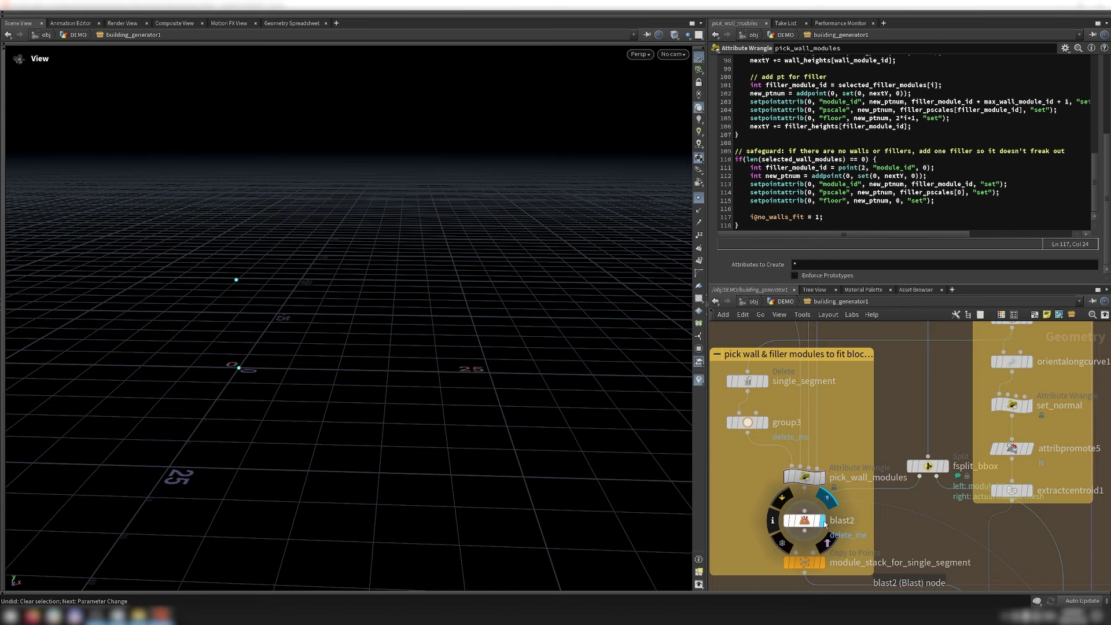
{"action": "left_click", "coordinate": [824, 563]}
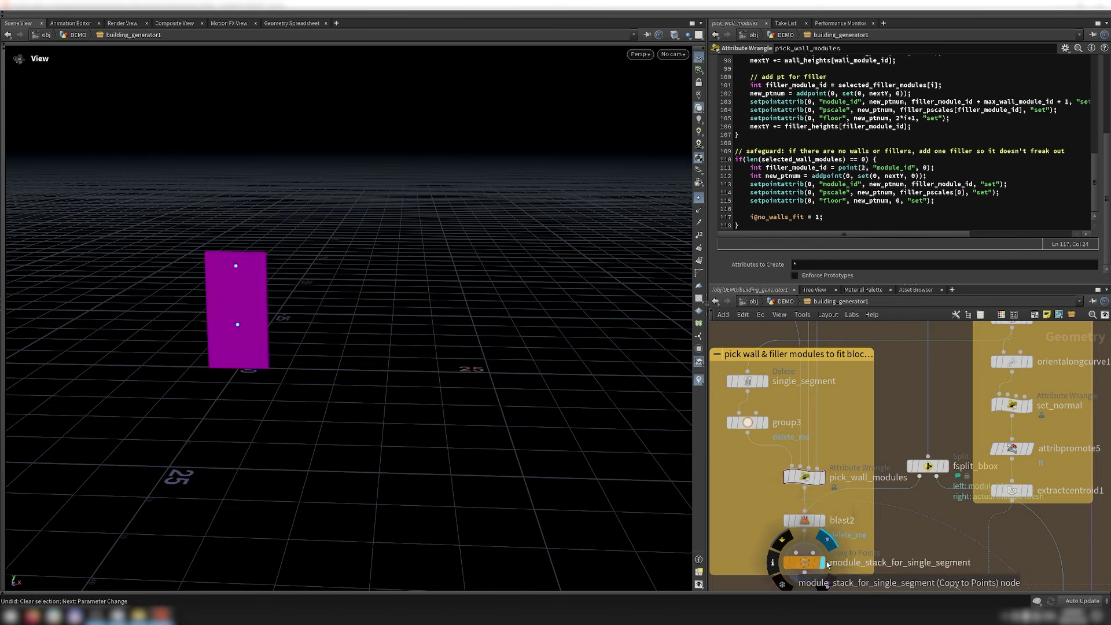
{"action": "scroll", "coordinate": [848, 424], "scroll_direction": "down", "scroll_amount": 4}
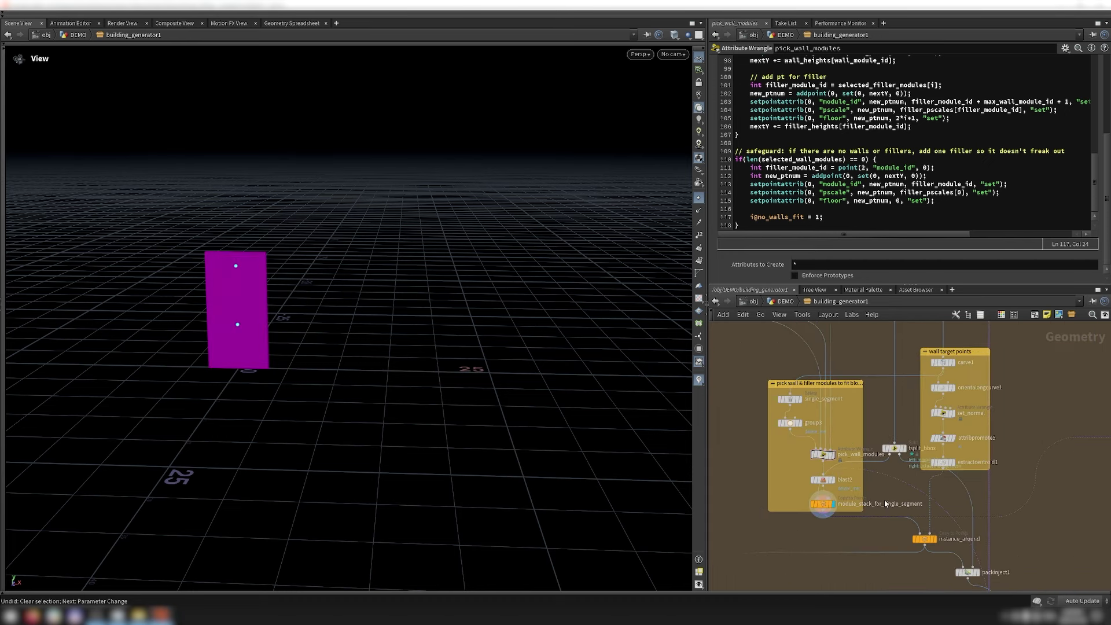
Step: Display the footprint outline at carve1 and orientalongcurve1, and inspect the orientation settings and point normals
{"action": "scroll", "coordinate": [932, 405], "scroll_direction": "up", "scroll_amount": 3}
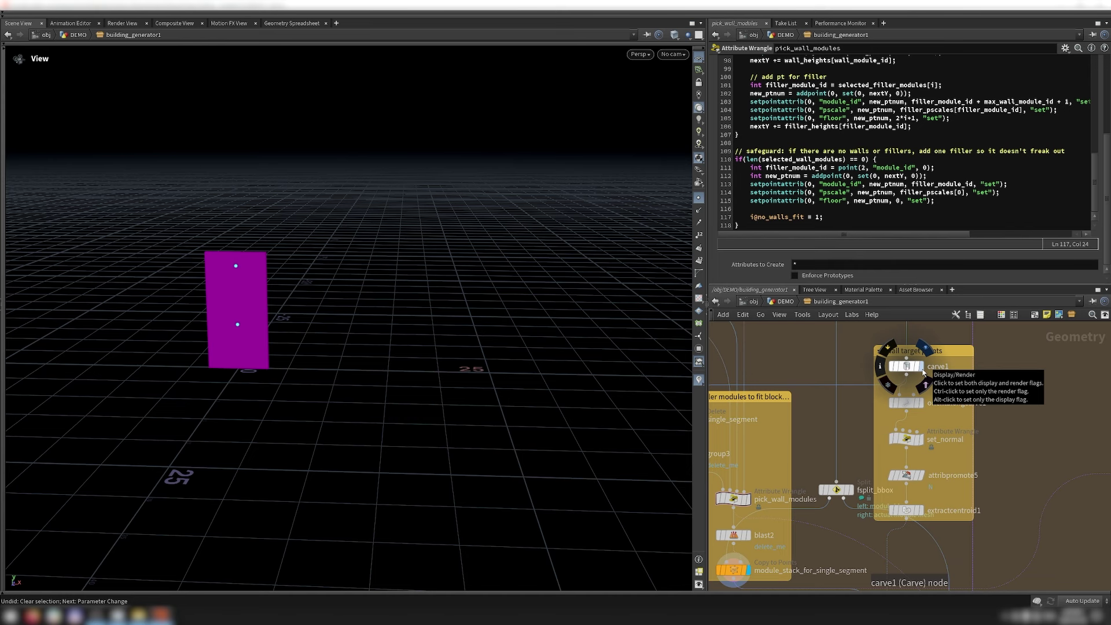
{"action": "left_click", "coordinate": [924, 373]}
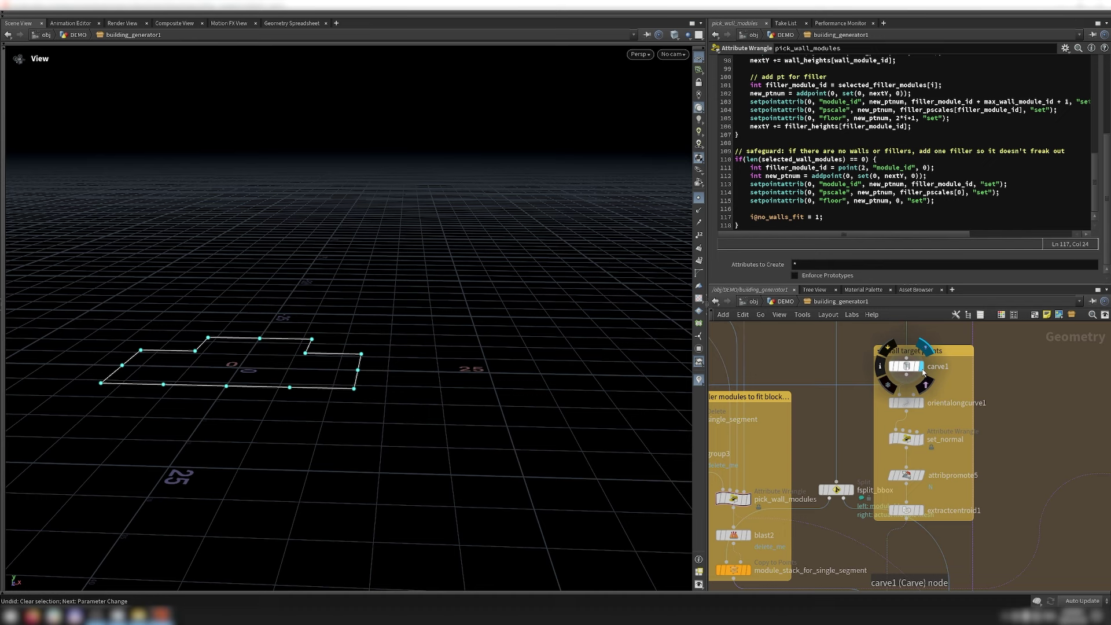
{"action": "left_click", "coordinate": [927, 408]}
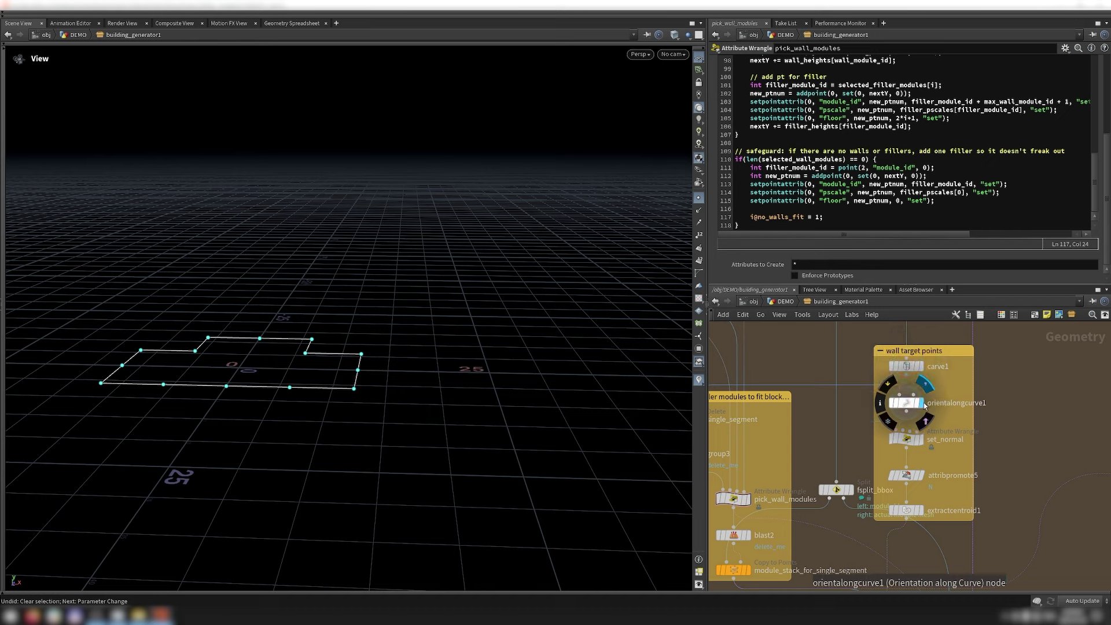
{"action": "left_click", "coordinate": [907, 404]}
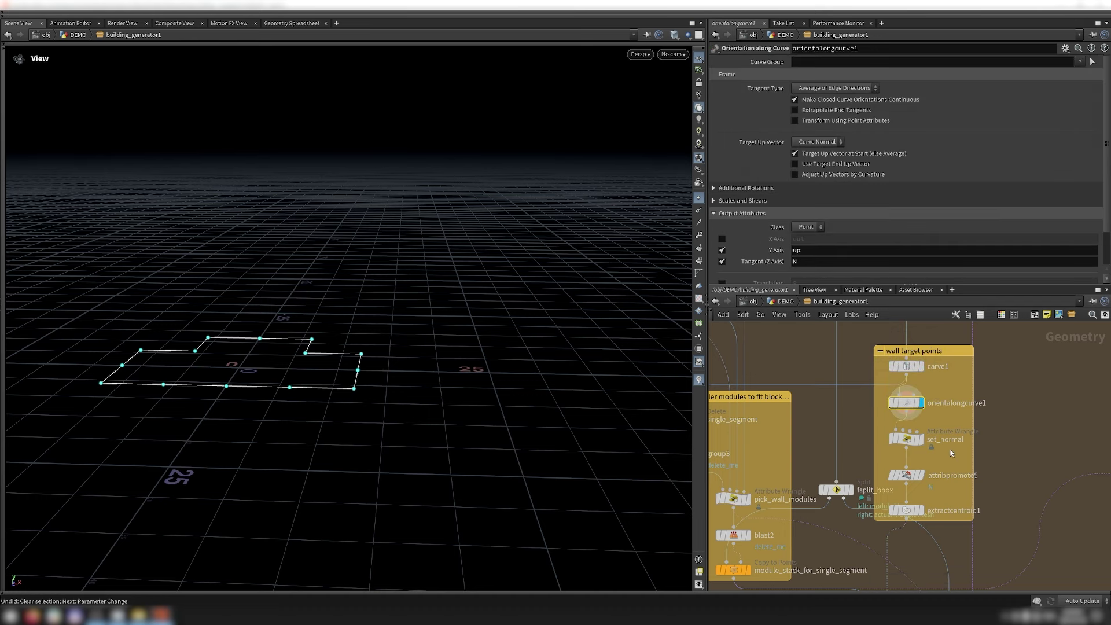
{"action": "mouse_move", "coordinate": [906, 406]}
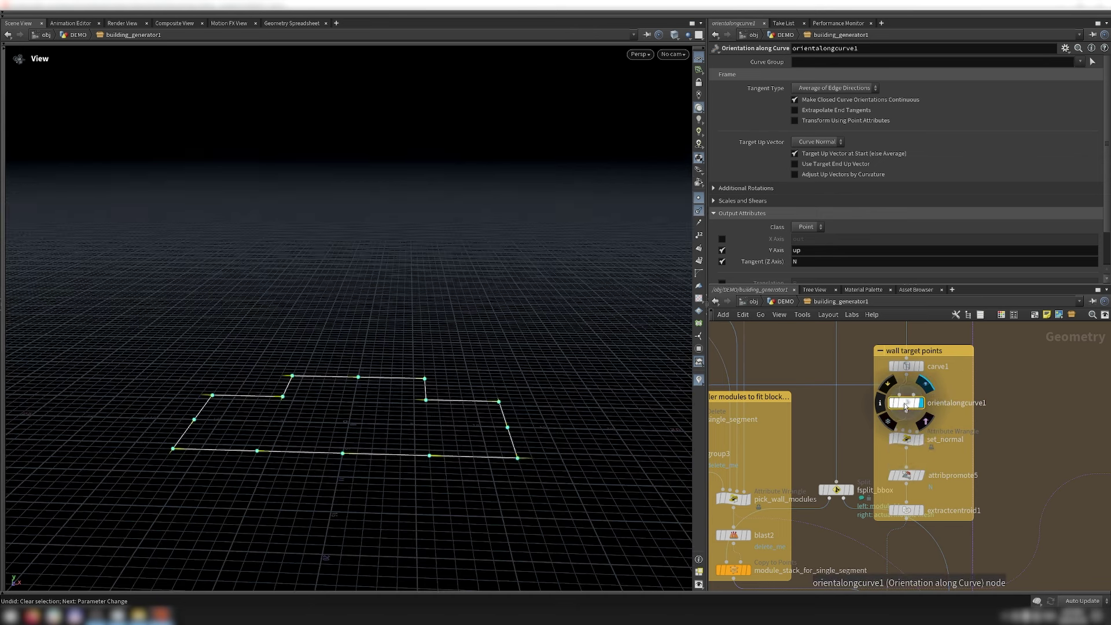
{"action": "left_click_drag", "start_coordinate": [665, 456], "coordinate": [509, 434]}
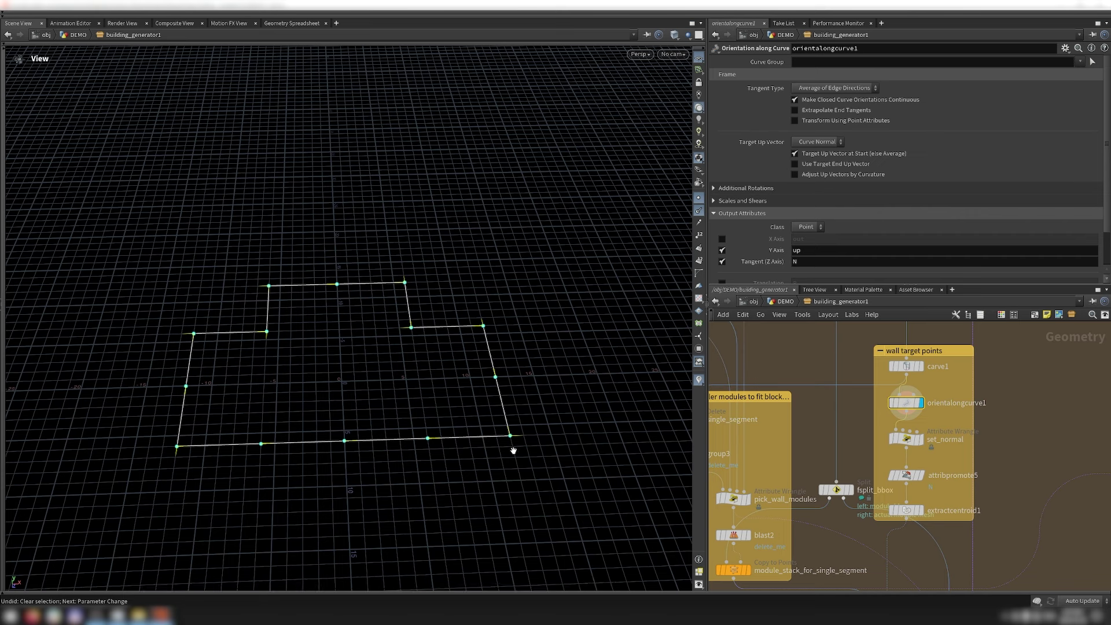
Step: Review the set_normal expression and attribpromote5 settings, and display the wall target points with normals at extractcentroid1
{"action": "left_click", "coordinate": [907, 439]}
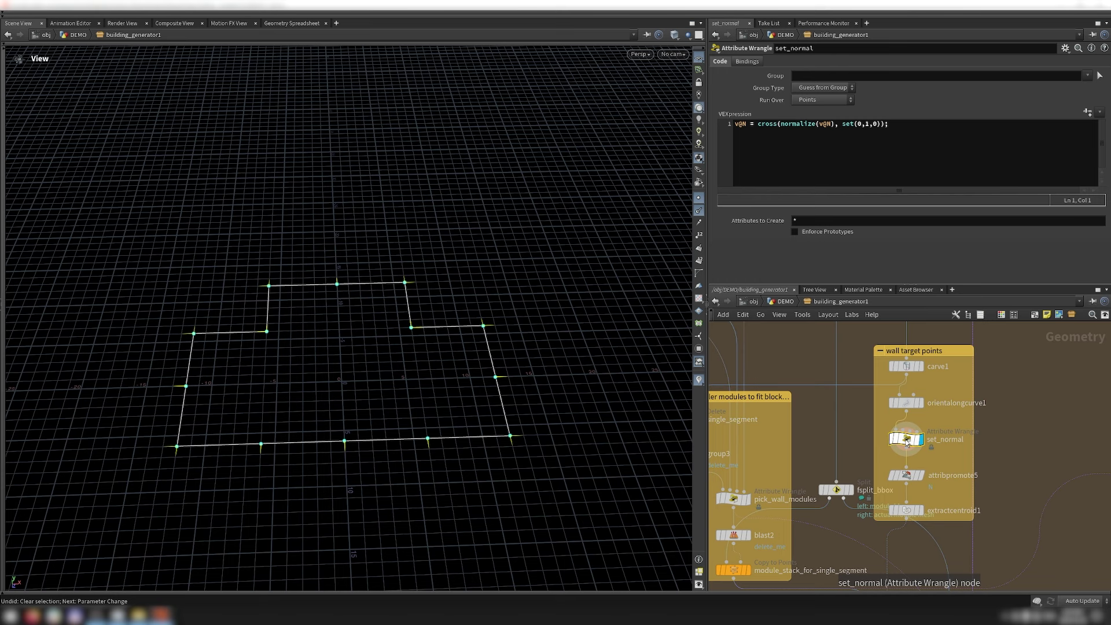
{"action": "left_click", "coordinate": [913, 473]}
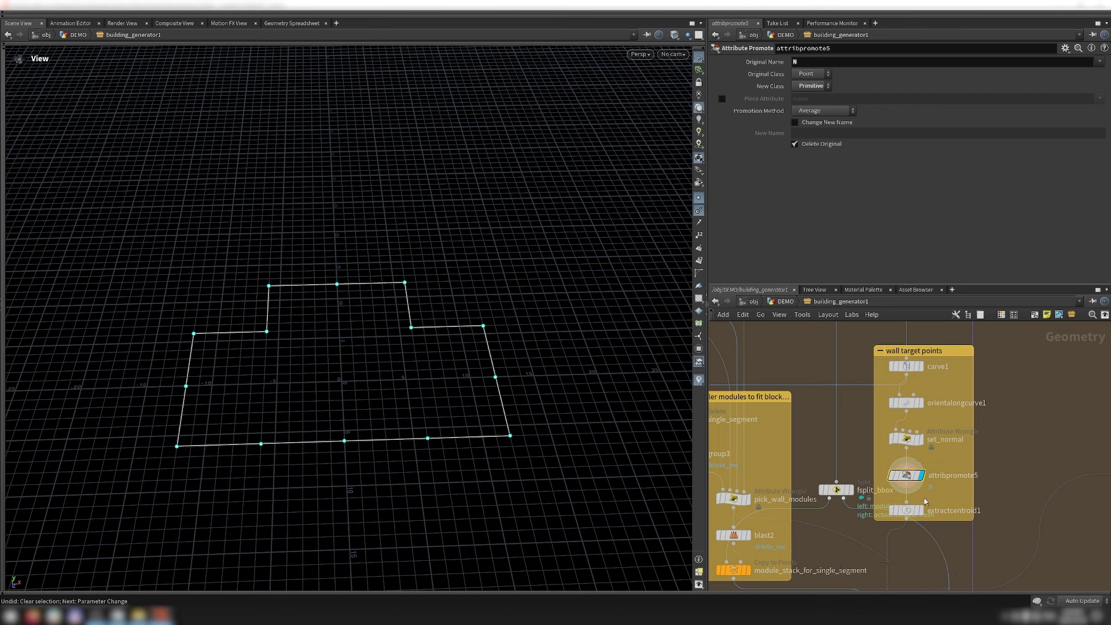
{"action": "mouse_move", "coordinate": [921, 512]}
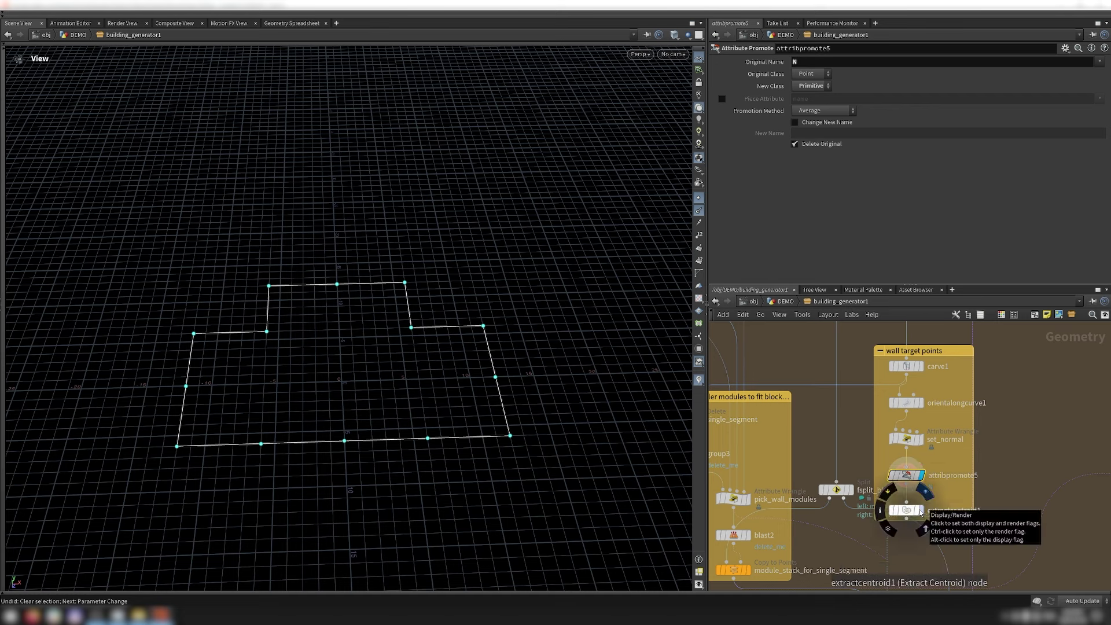
{"action": "left_click", "coordinate": [920, 511]}
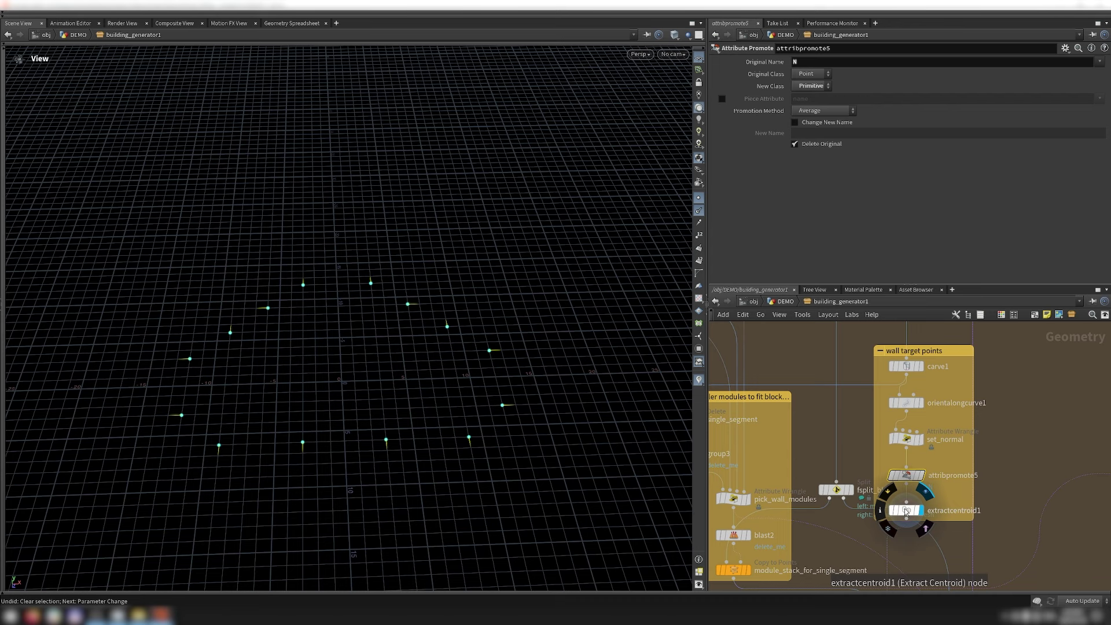
{"action": "scroll", "coordinate": [897, 539], "scroll_direction": "down", "scroll_amount": 2}
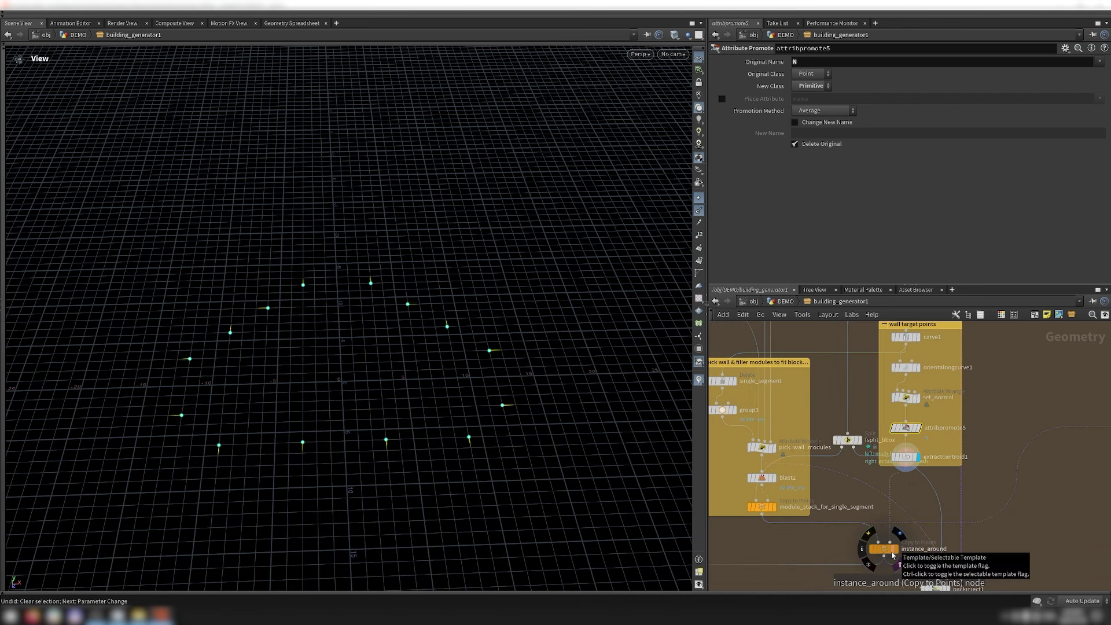
Step: Overlay instance_around as a template on the wall target points, and display the unpacked walls at packinject1
{"action": "left_click", "coordinate": [893, 554]}
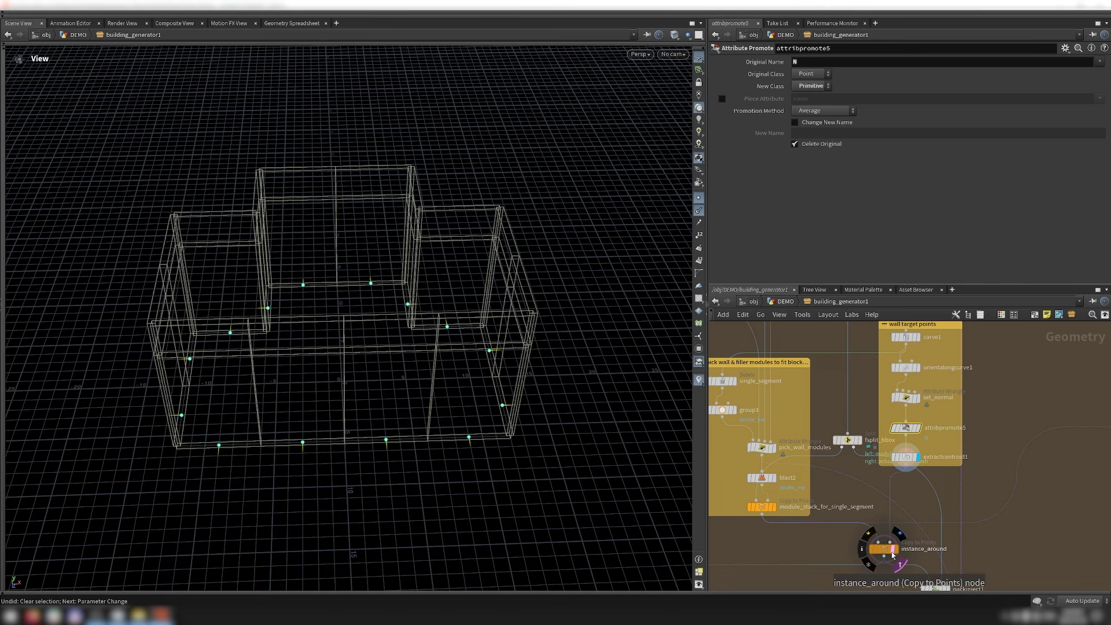
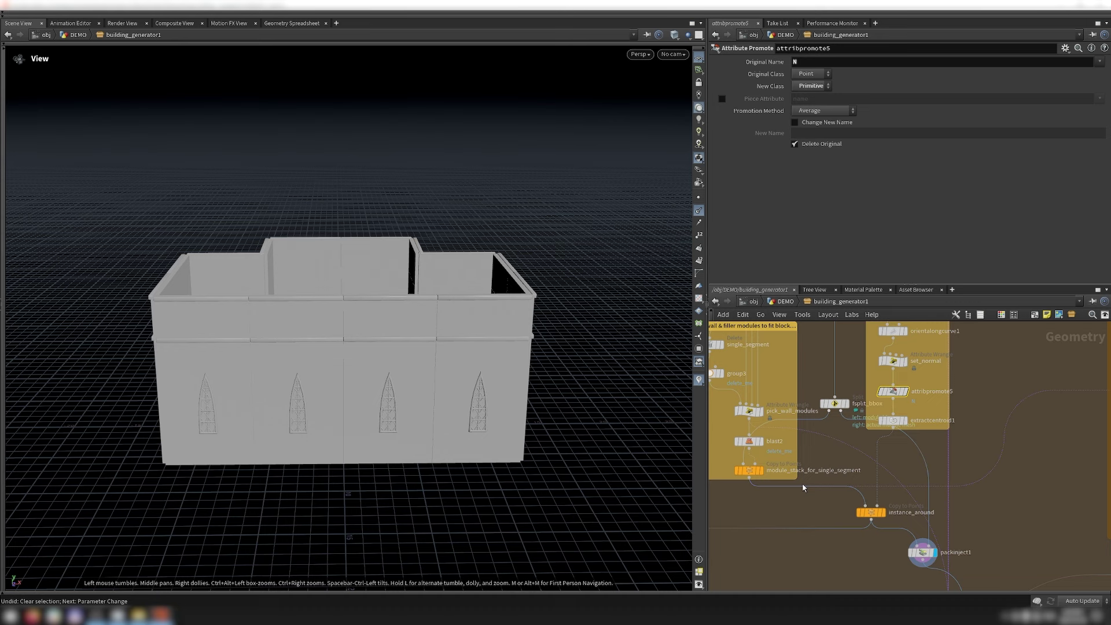
{"action": "key", "text": "1"}
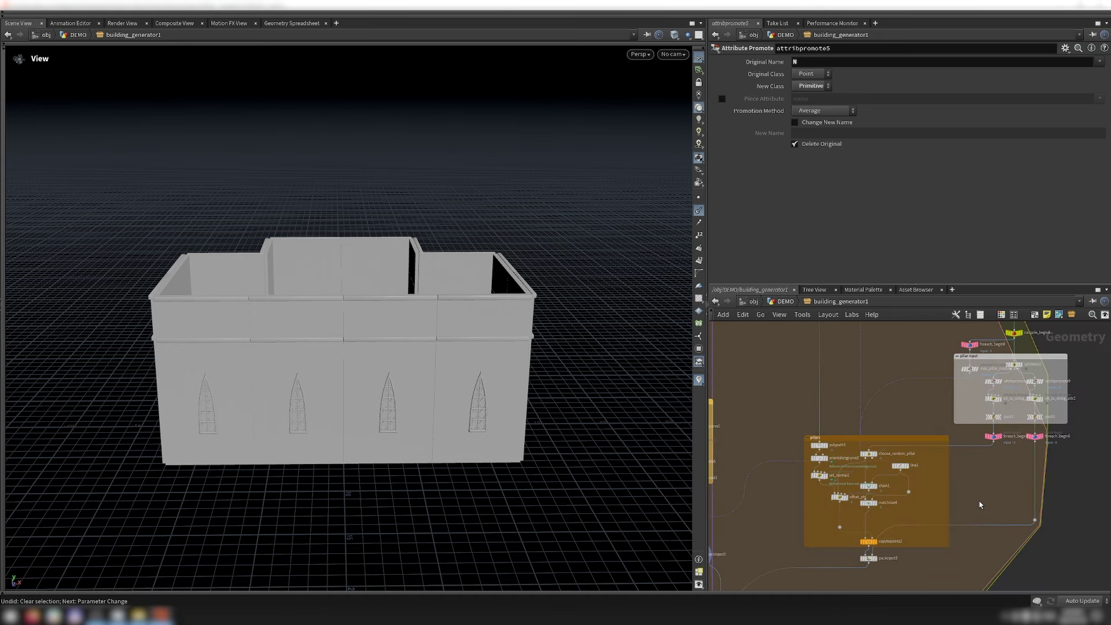
Step: Display the pillar module input, and check the Max Pillar Width parameter on the building_generator1 node
{"action": "key", "text": "2"}
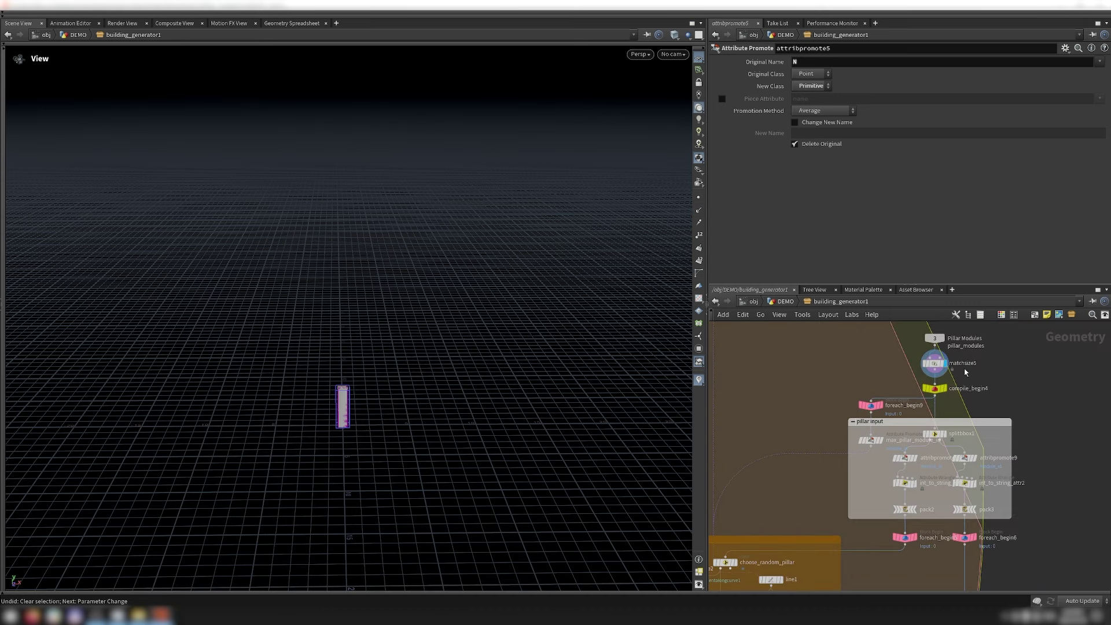
{"action": "left_click", "coordinate": [784, 302]}
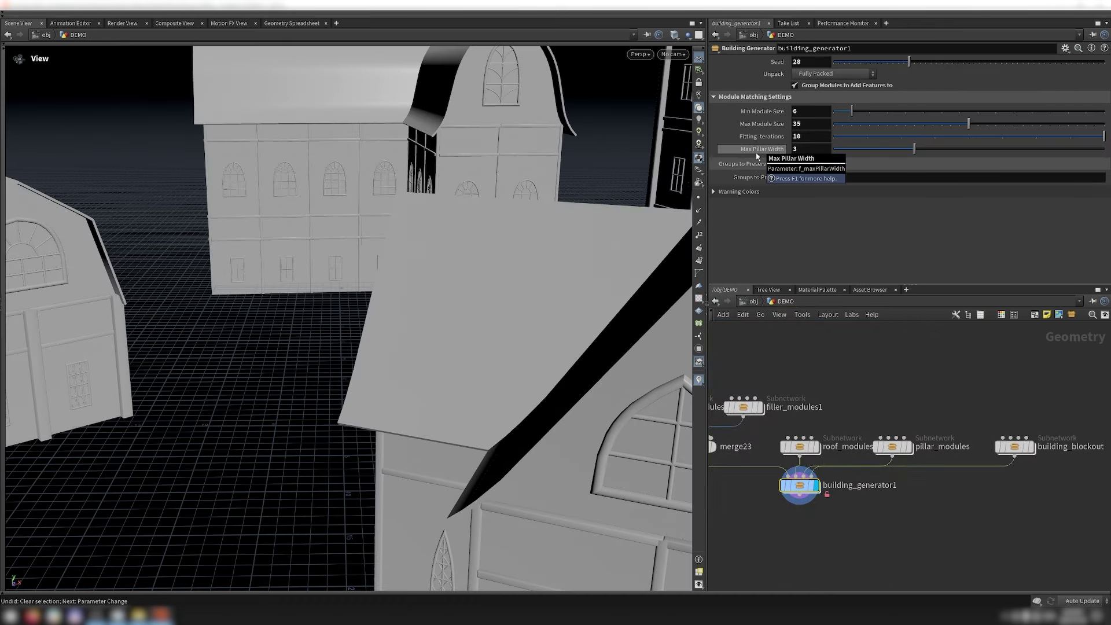
{"action": "key", "text": "i"}
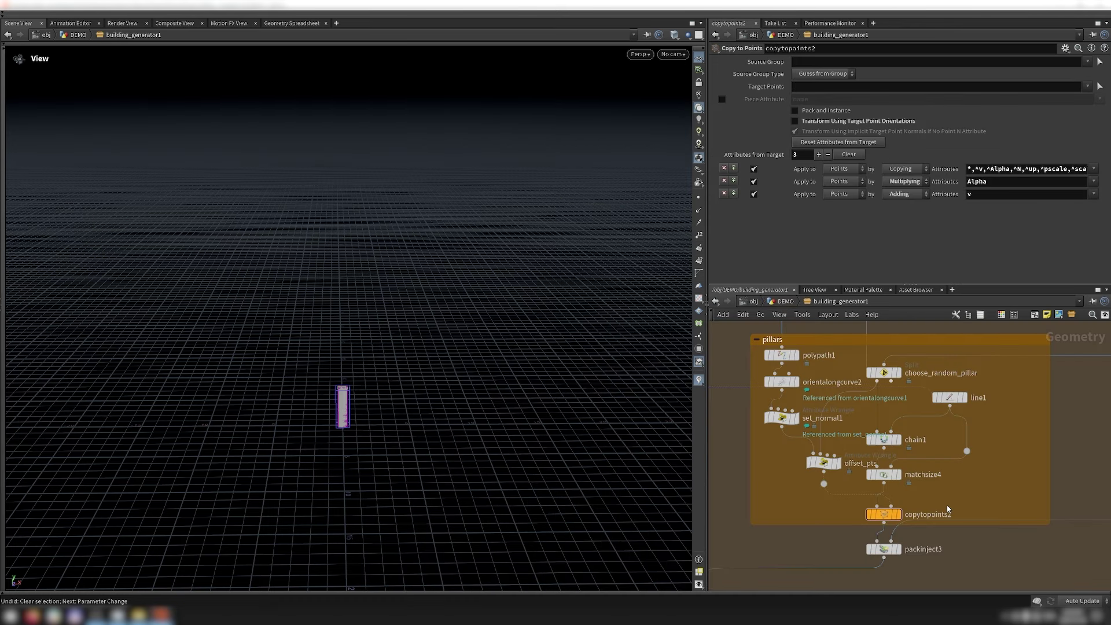
Step: Review the set_normal1 expression, and display the pillar footprint points from polypath1 through orientalongcurve2 and set_normal1 to offset_pts
{"action": "left_click", "coordinate": [781, 417]}
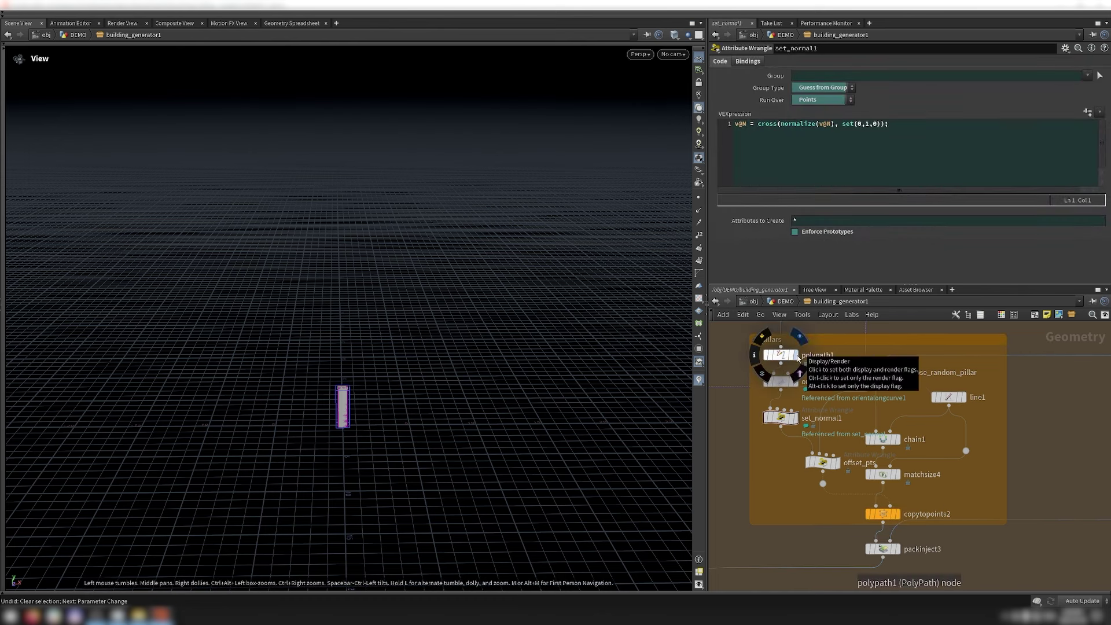
{"action": "left_click", "coordinate": [800, 386]}
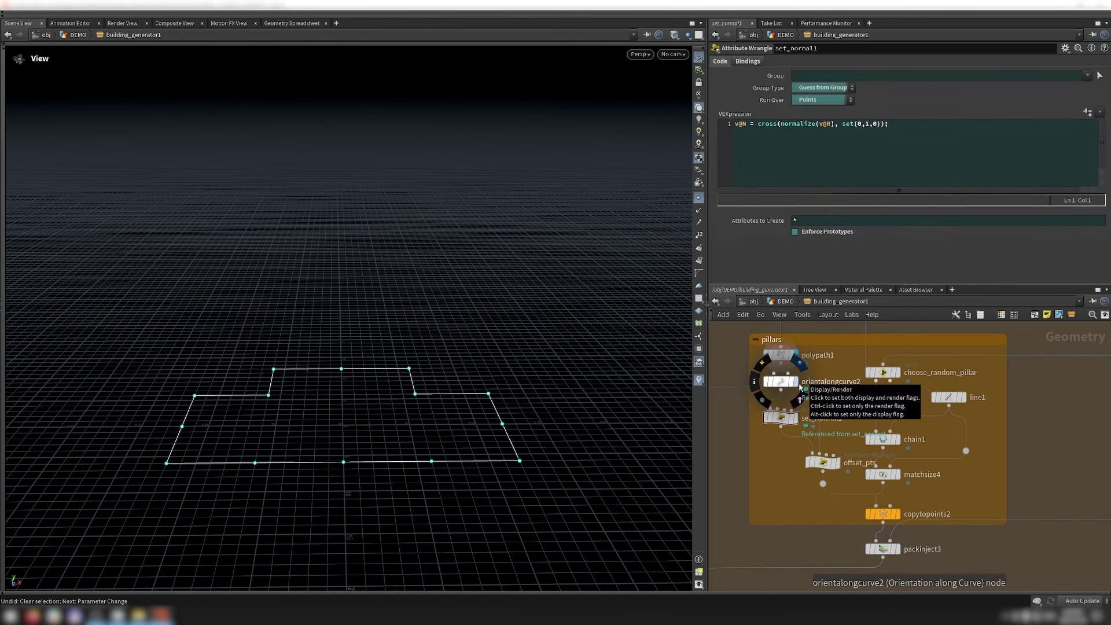
{"action": "left_click", "coordinate": [797, 418]}
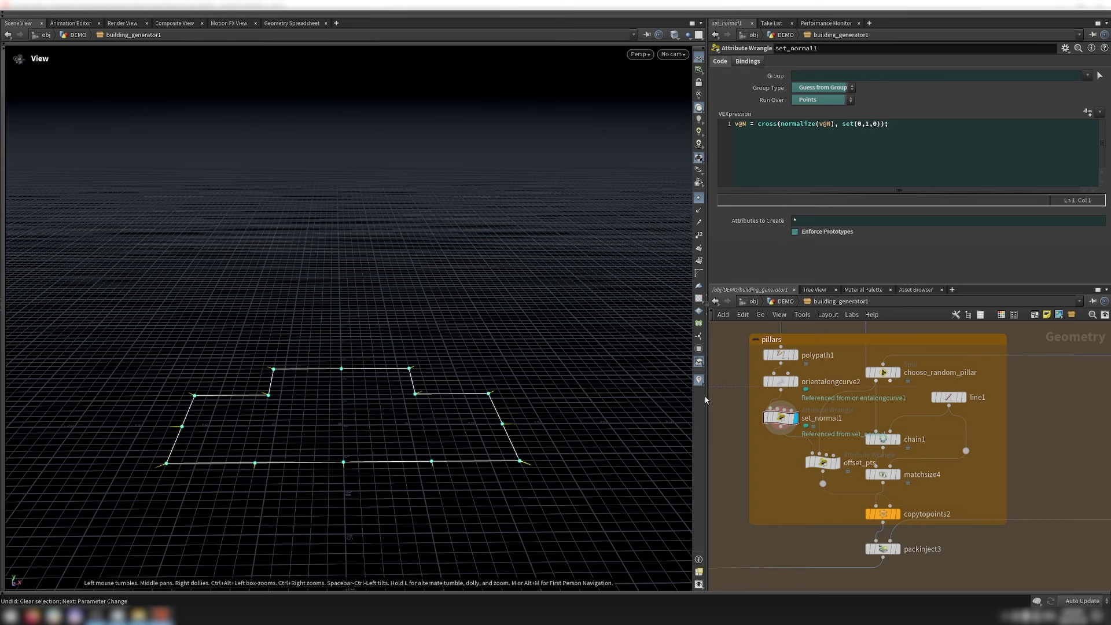
{"action": "key", "text": "h"}
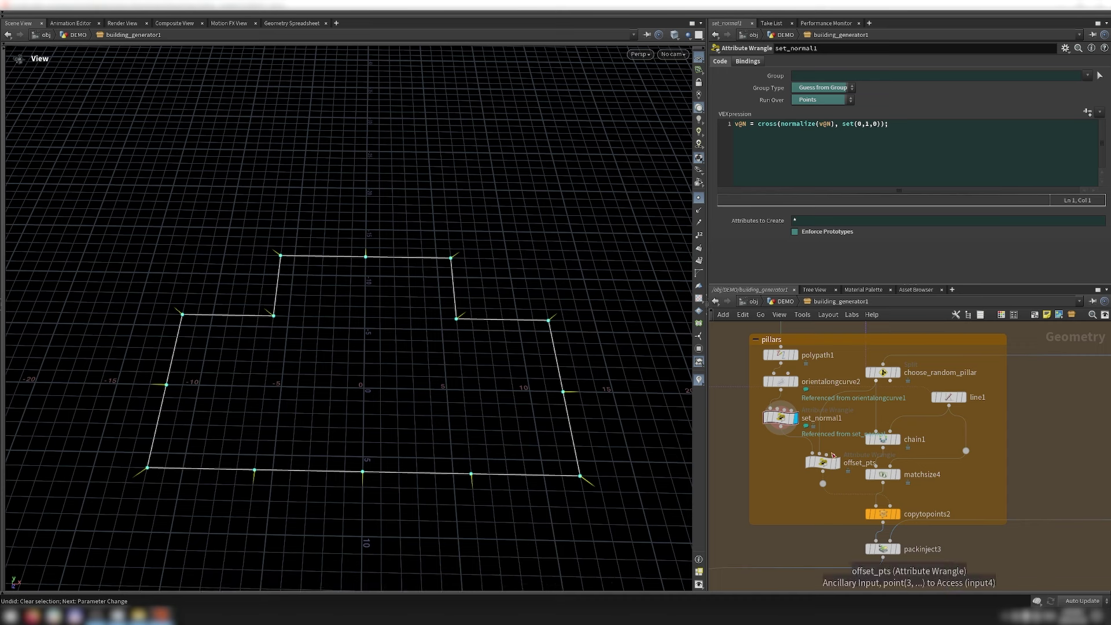
{"action": "left_click", "coordinate": [839, 467]}
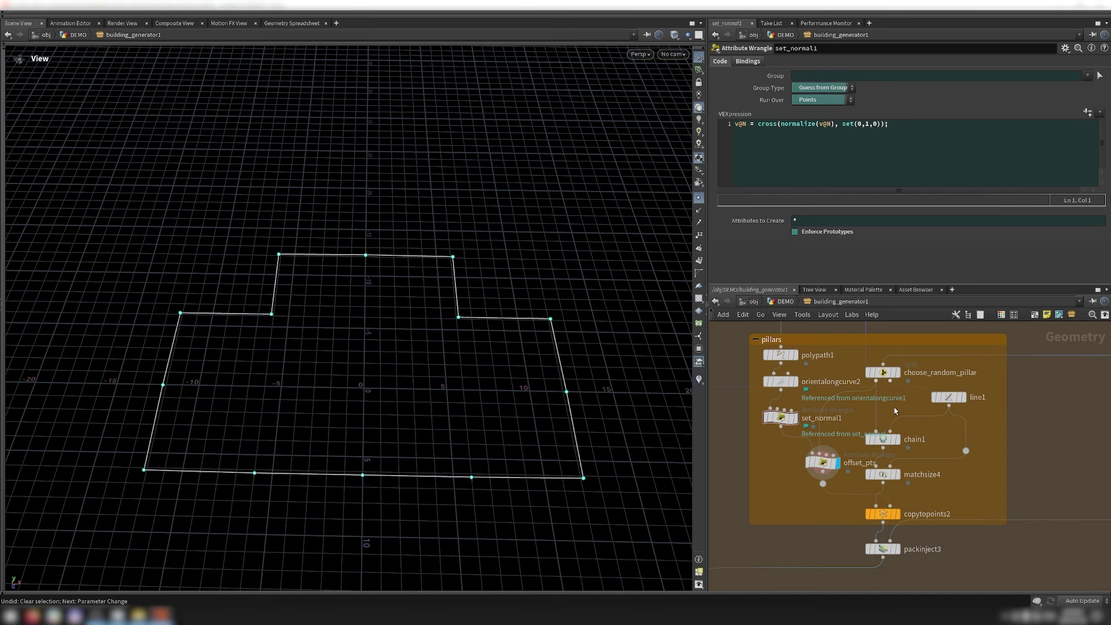
Step: Display the module from choose_random_pillar and the vertical guide at line1, and inspect line1's bbox(-1, D_YSIZE) length expression
{"action": "left_click", "coordinate": [899, 373]}
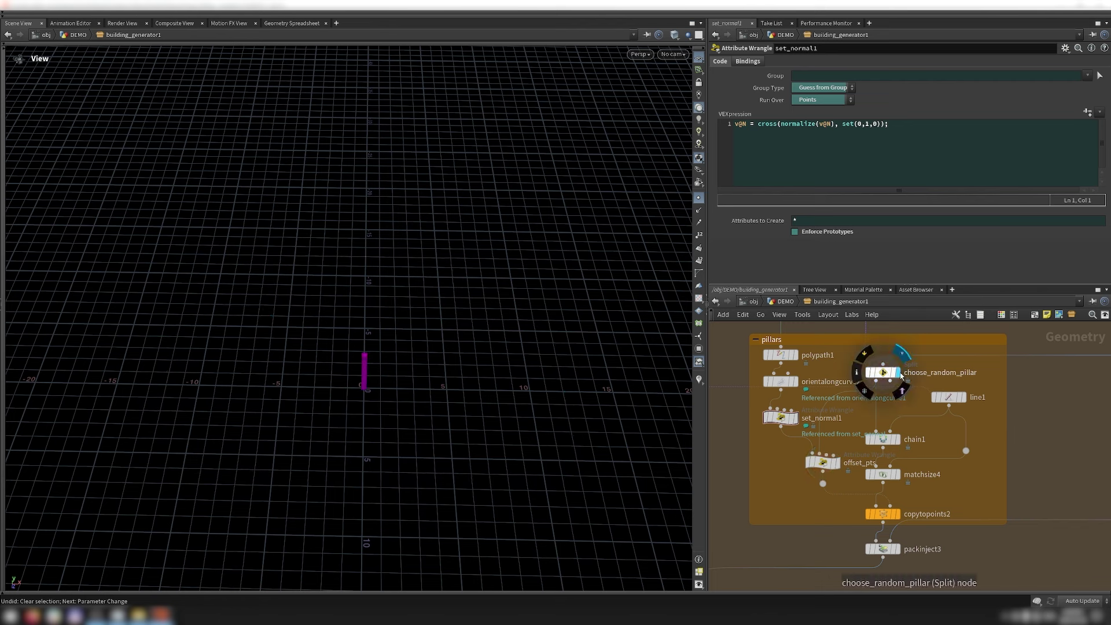
{"action": "left_click", "coordinate": [962, 397]}
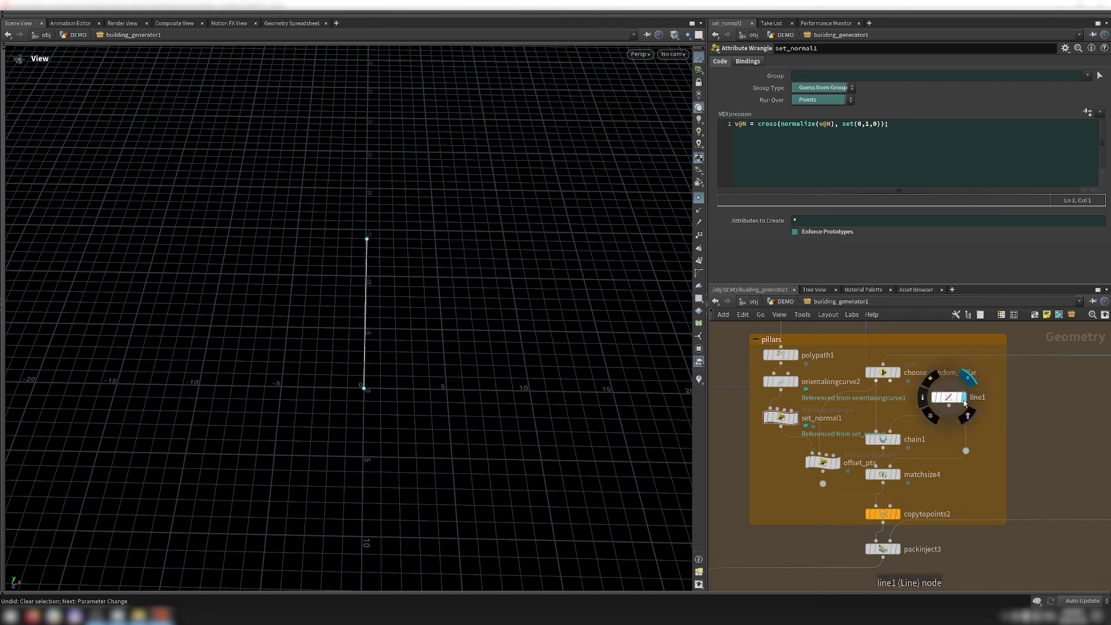
{"action": "left_click", "coordinate": [951, 397]}
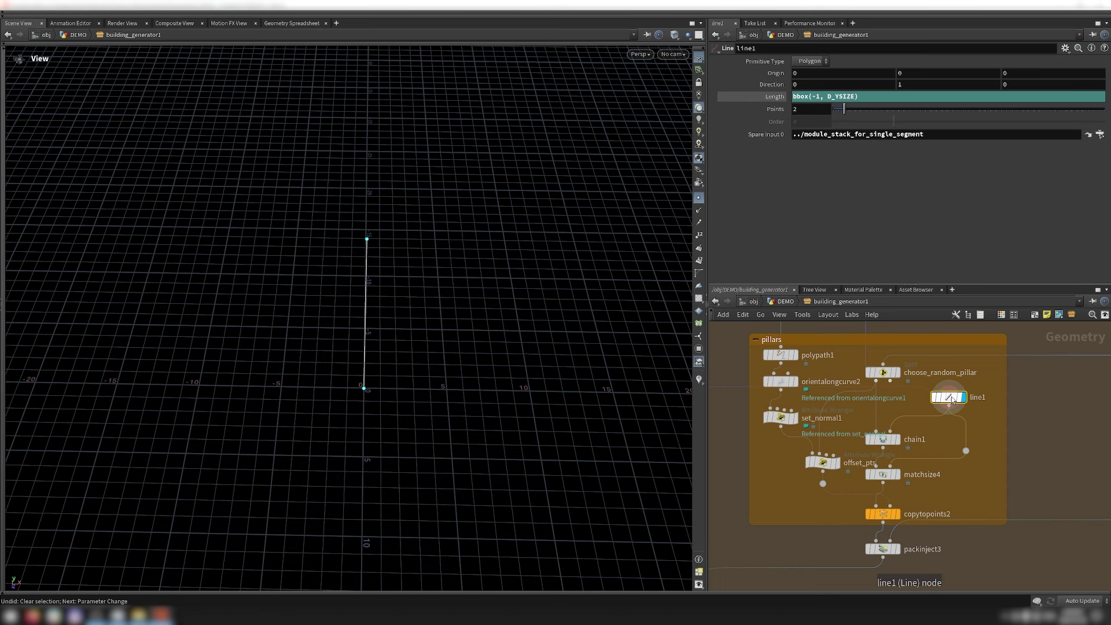
{"action": "left_click", "coordinate": [960, 397]}
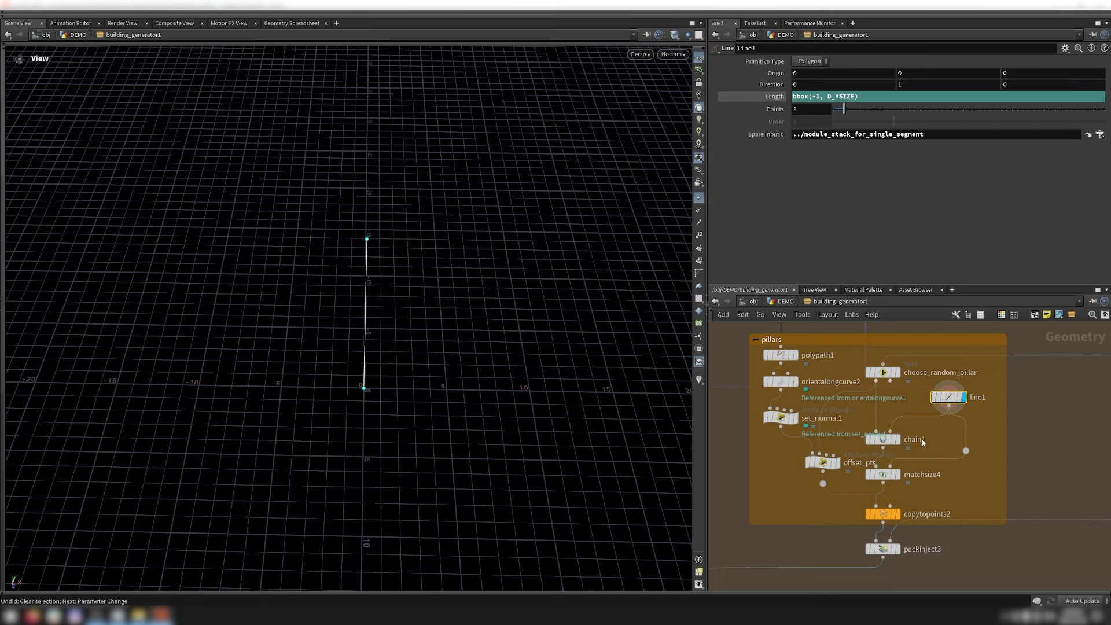
Step: Display the pillar chained at chain1 and fitted at matchsize4, and its copies around the footprint at copytopoints2 and packinject3
{"action": "left_click", "coordinate": [897, 439]}
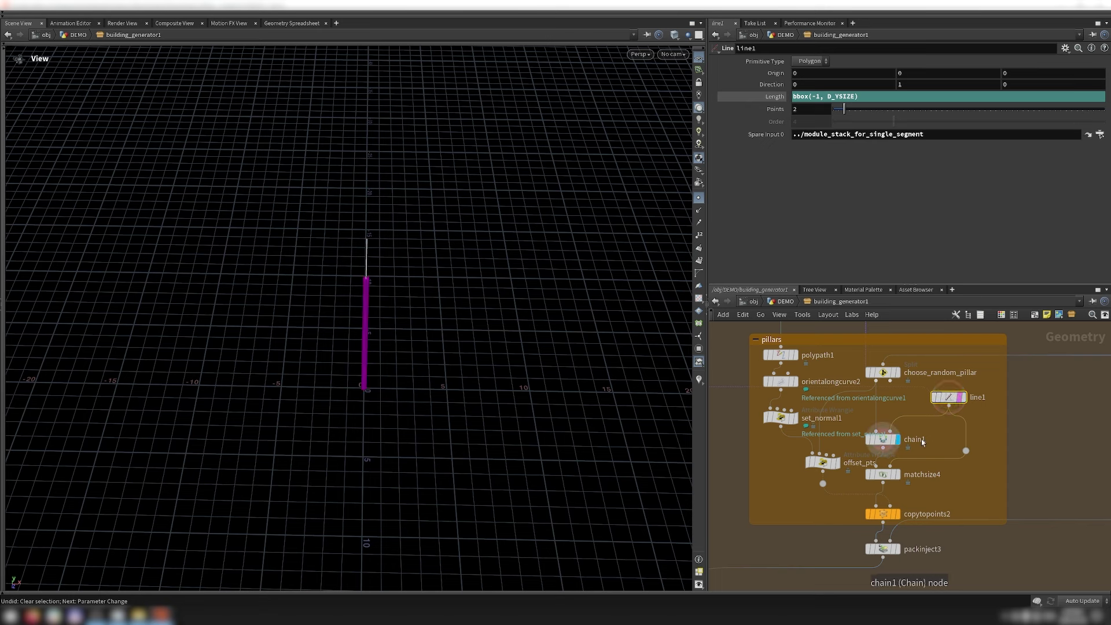
{"action": "left_click", "coordinate": [899, 475]}
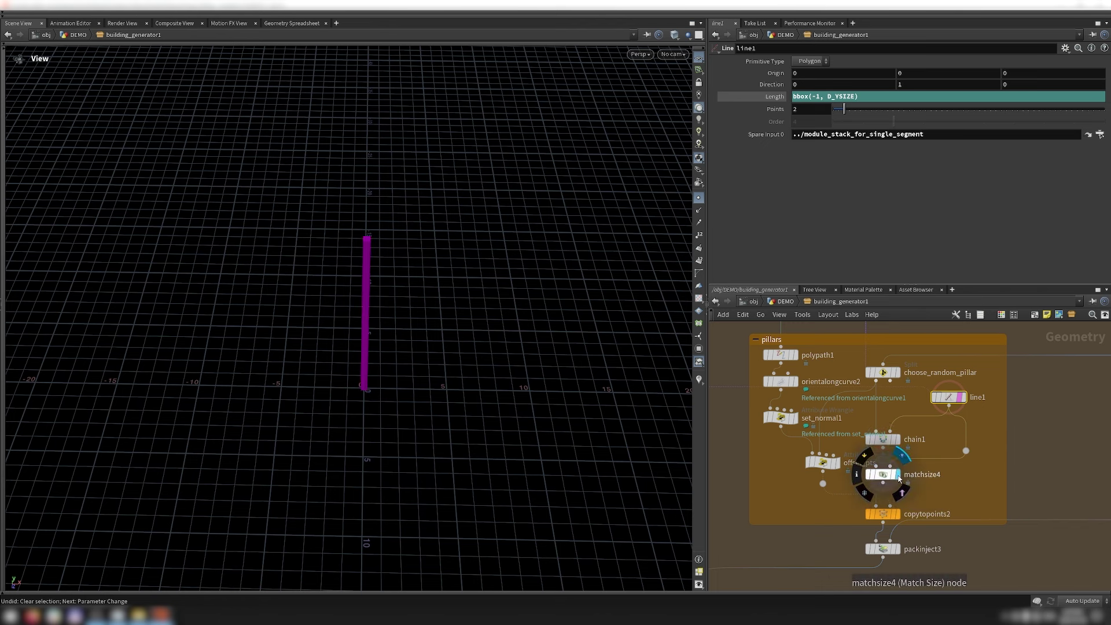
{"action": "left_click", "coordinate": [897, 514]}
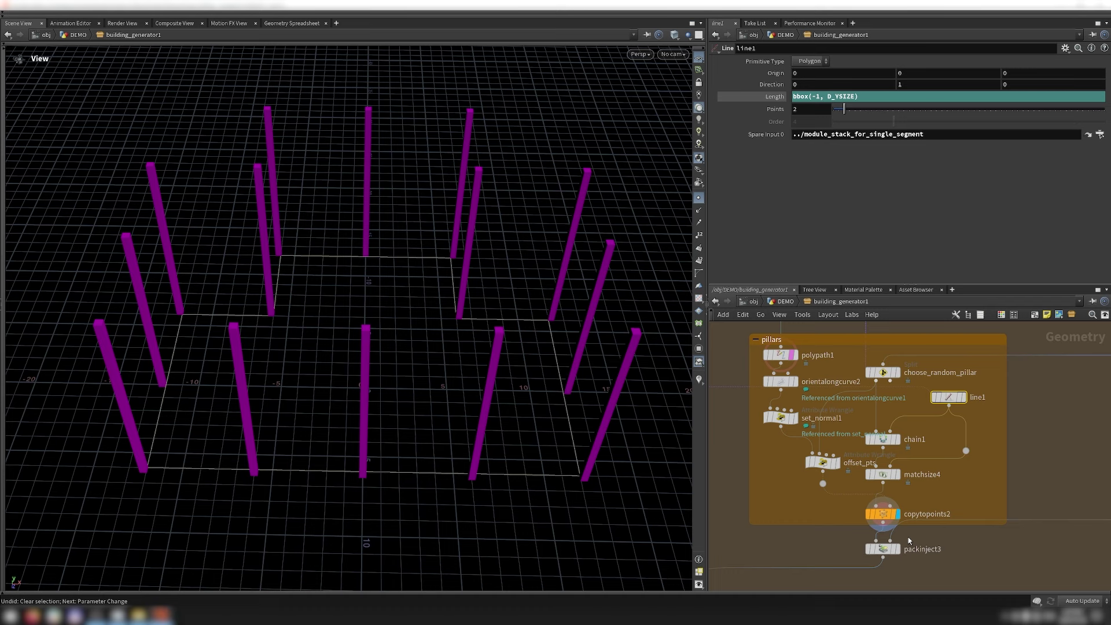
{"action": "left_click", "coordinate": [901, 551]}
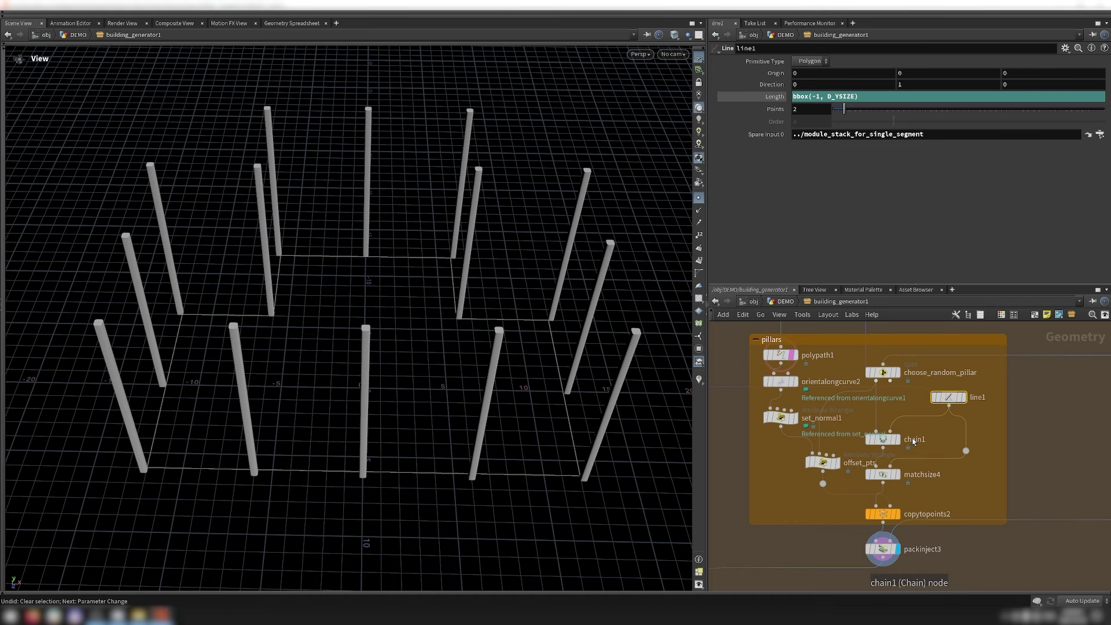
Step: Display all the roof modules in the roof modules input section and frame them in the viewport
{"action": "key", "text": "h"}
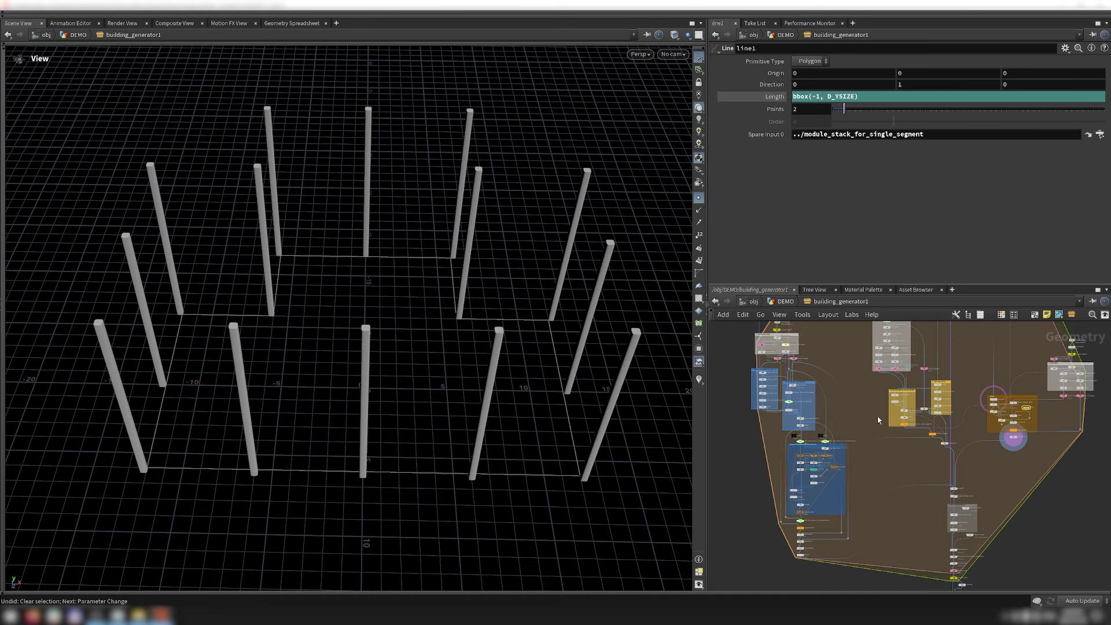
{"action": "scroll", "coordinate": [816, 366], "scroll_direction": "up", "scroll_amount": 5}
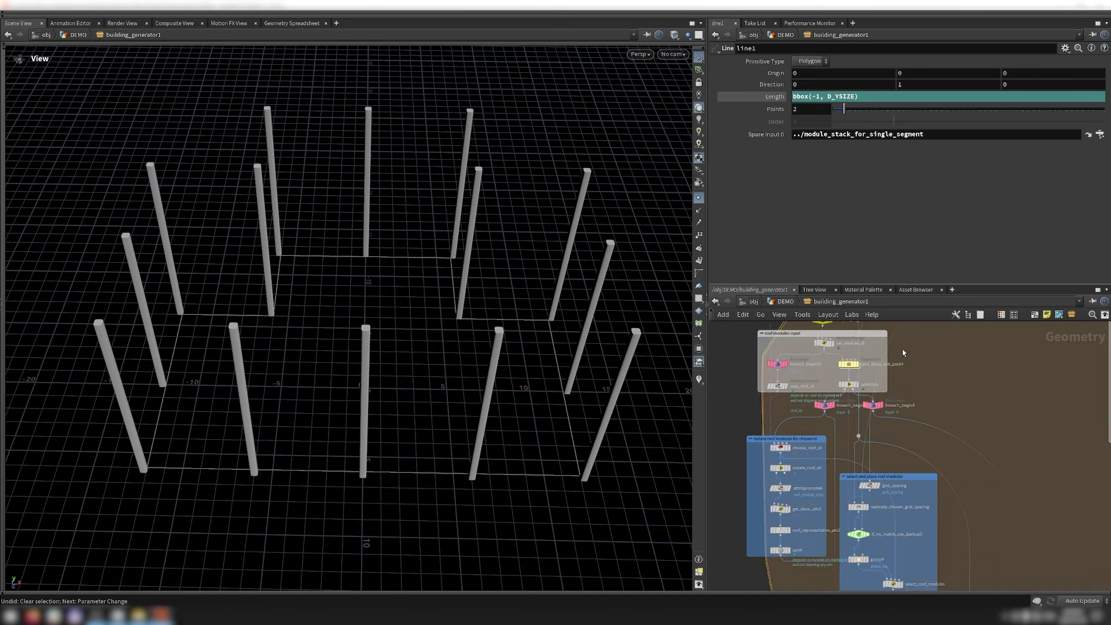
{"action": "left_click", "coordinate": [855, 364]}
{"action": "key", "text": "f"}
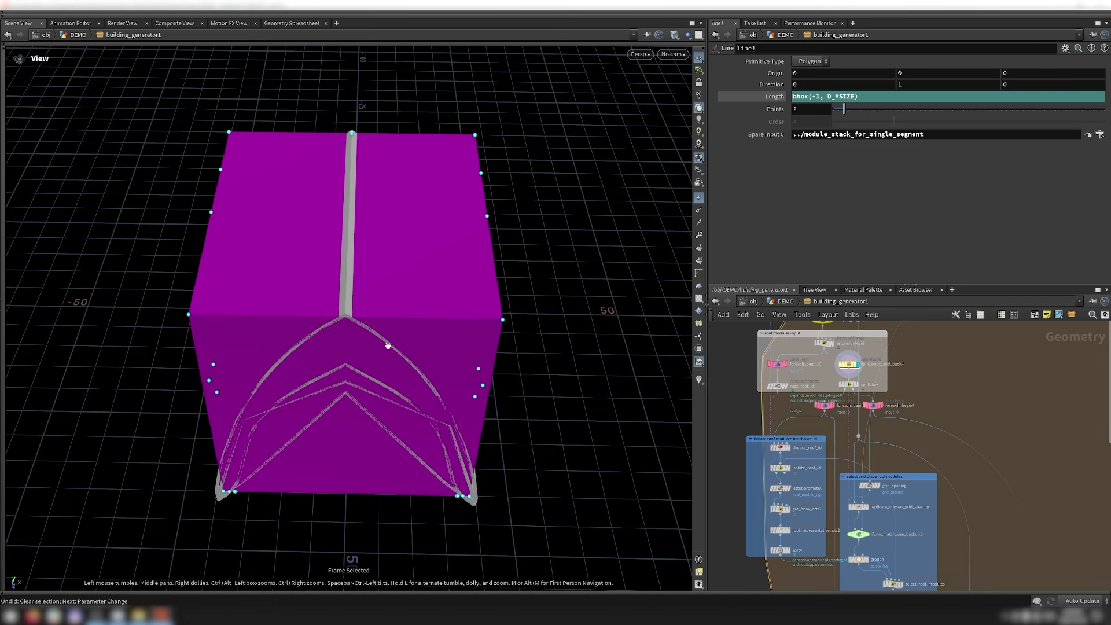
{"action": "scroll", "coordinate": [786, 432], "scroll_direction": "up", "scroll_amount": 2}
Step: Display the roof set at isolate_roof_id and its representative points at sort4, and check the node info of roof_representative_pts1
{"action": "left_click", "coordinate": [768, 412]}
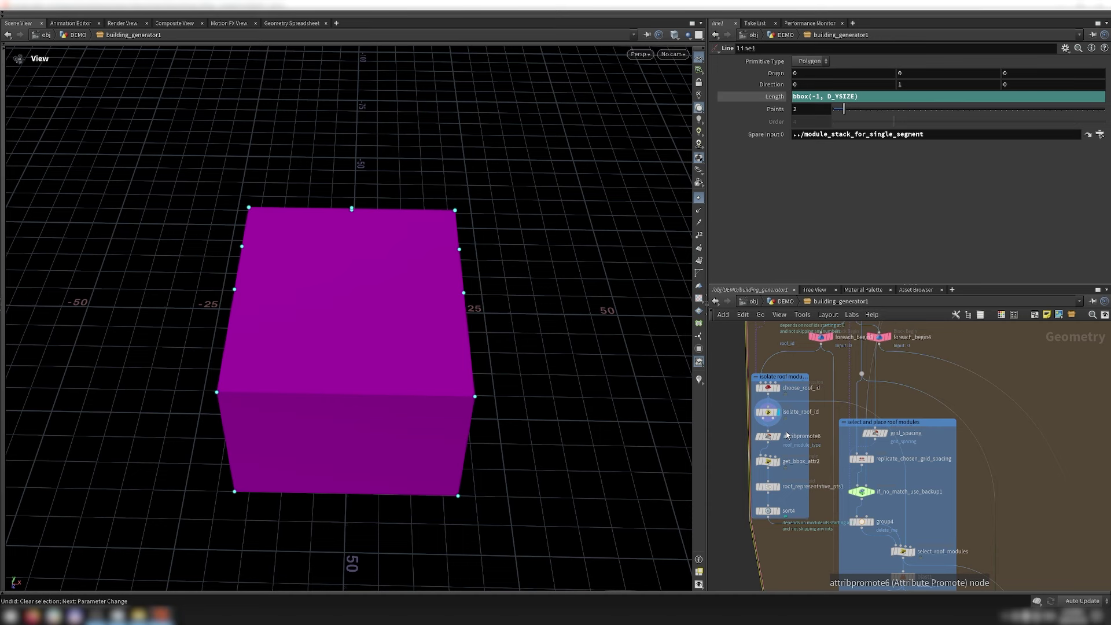
{"action": "left_click", "coordinate": [779, 513]}
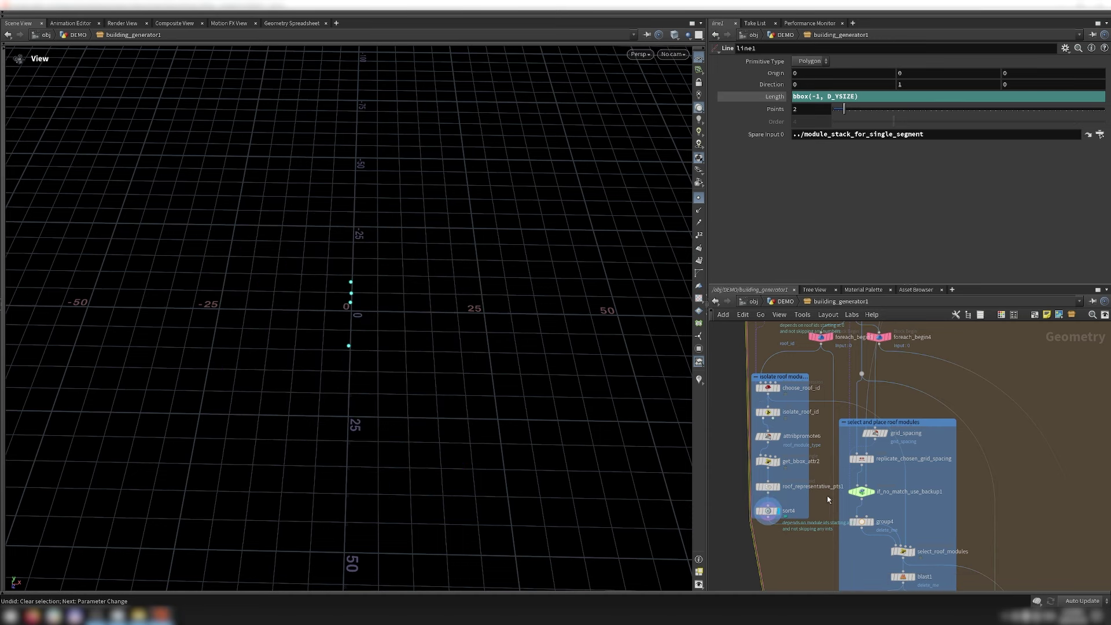
{"action": "scroll", "coordinate": [763, 501], "scroll_direction": "up", "scroll_amount": 2}
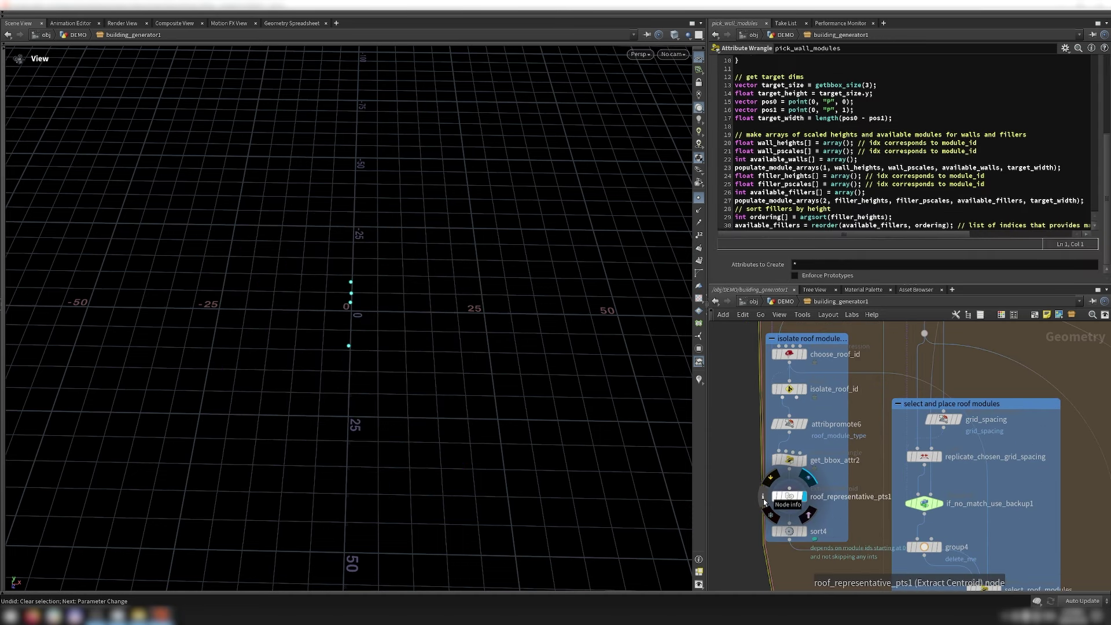
{"action": "left_click", "coordinate": [764, 497]}
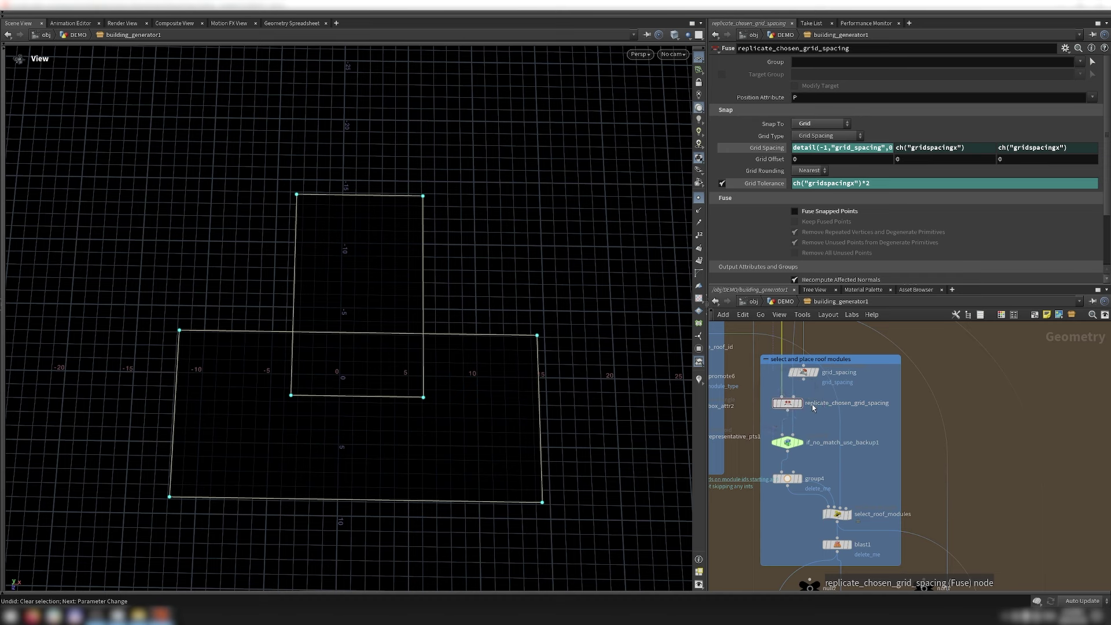
Step: Compare the grid-snapped roof rectangles at replicate_chosen_grid_spacing with the building footprint at grid_spacing
{"action": "left_click", "coordinate": [802, 404]}
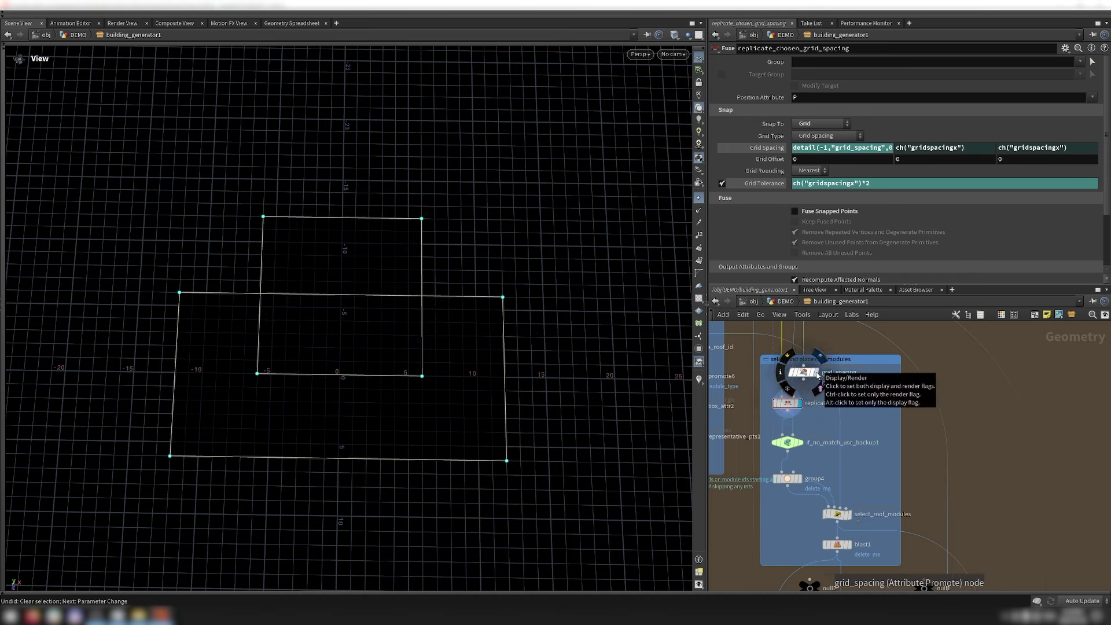
{"action": "left_click", "coordinate": [818, 375]}
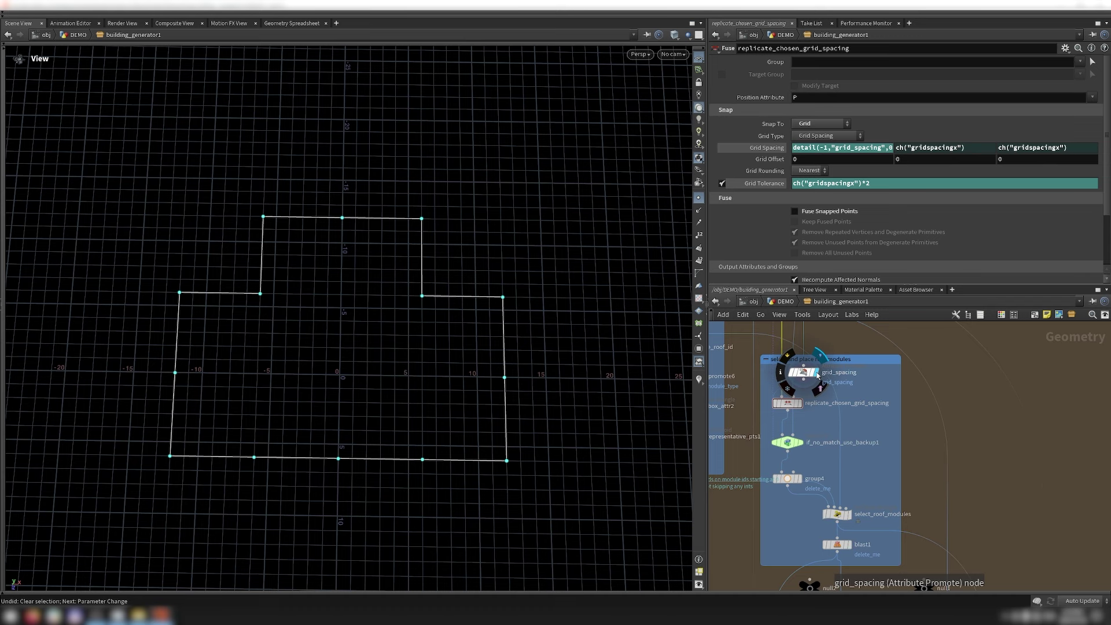
{"action": "left_click", "coordinate": [802, 405]}
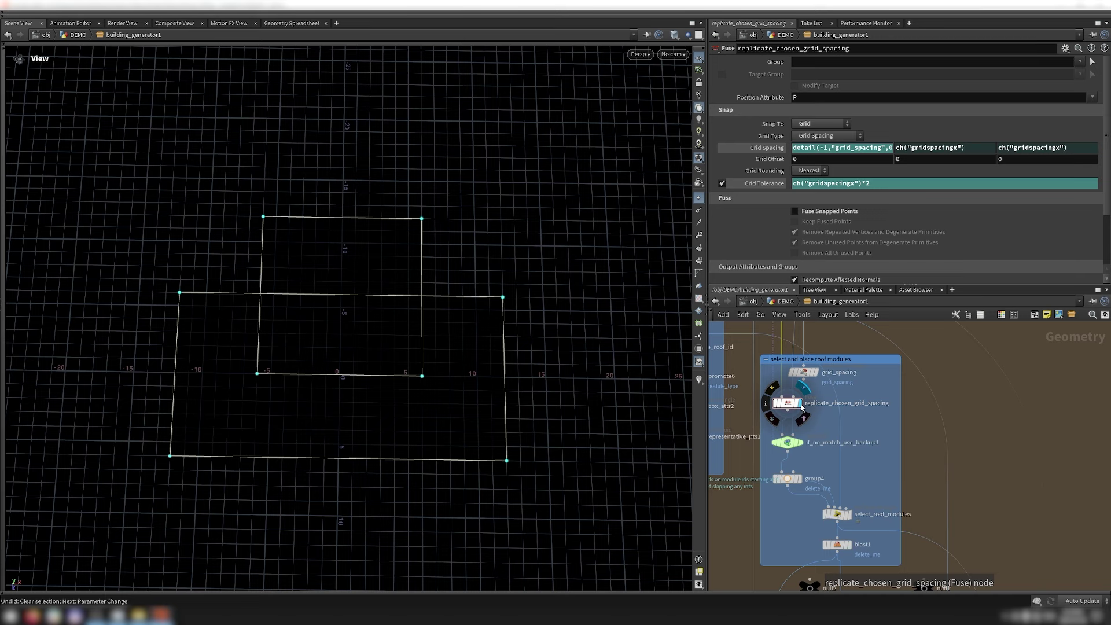
Step: Display the assembled building at merge10, and examine how far its roofs overhang the walls
{"action": "key", "text": "Down"}
{"action": "key", "text": "Down"}
{"action": "key", "text": "Down"}
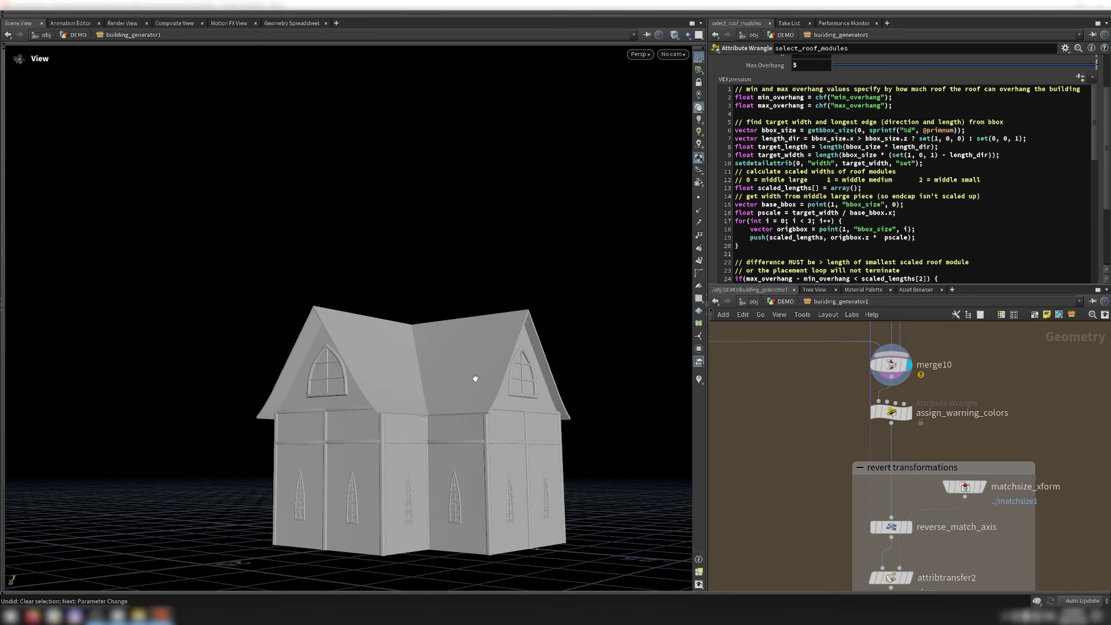
{"action": "scroll", "coordinate": [475, 378], "scroll_direction": "up", "scroll_amount": 3}
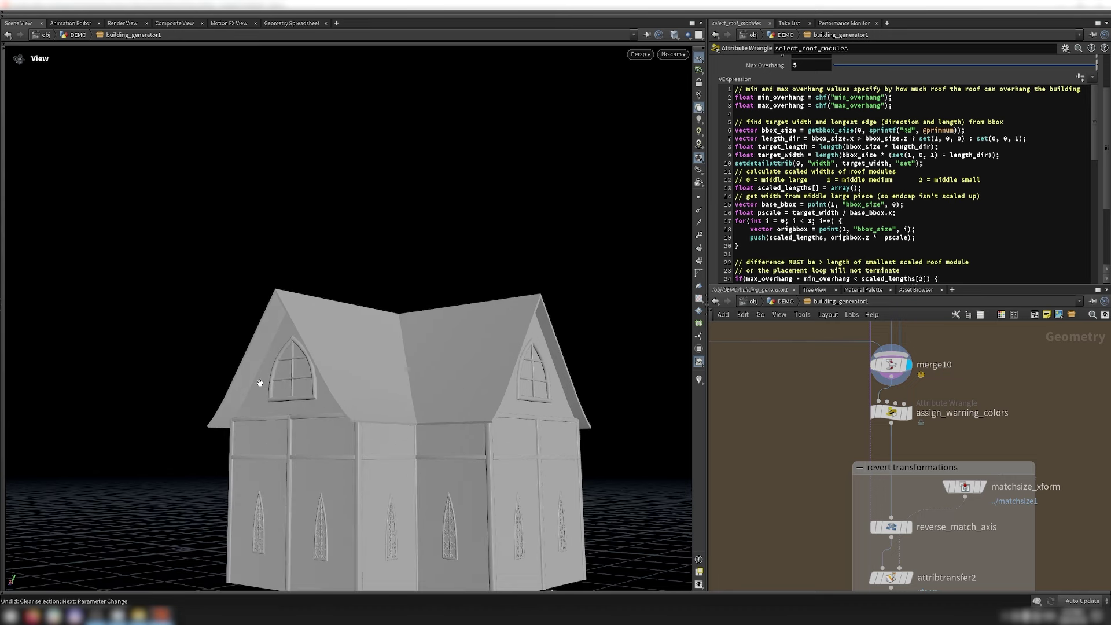
{"action": "scroll", "coordinate": [835, 281], "scroll_direction": "up", "scroll_amount": 3}
{"action": "scroll", "coordinate": [486, 379], "scroll_direction": "up", "scroll_amount": 4}
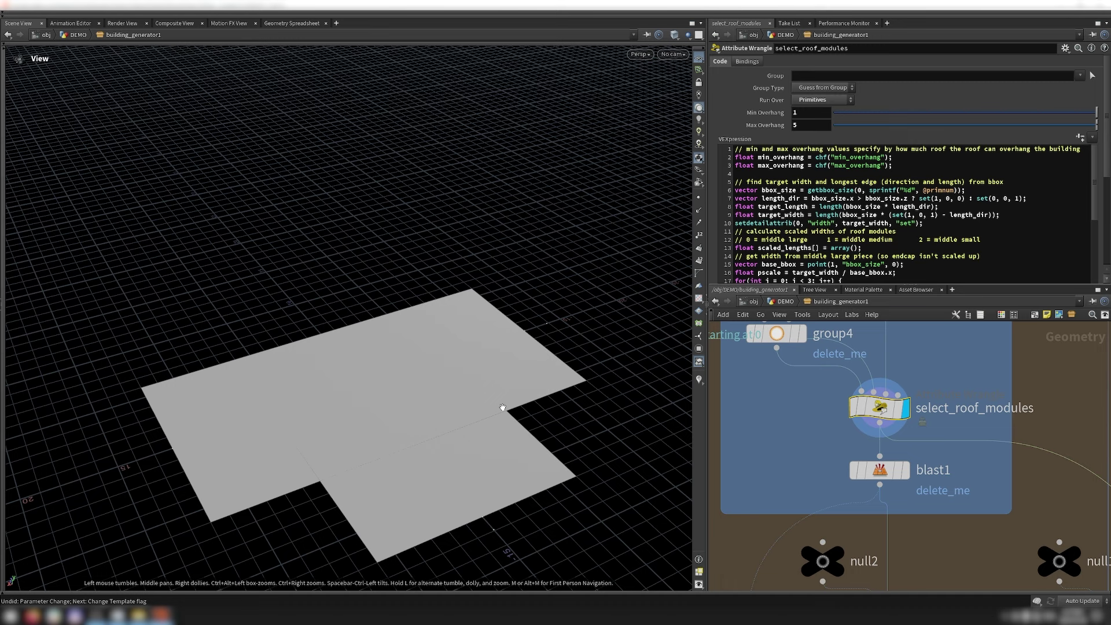
Step: Review the select_roof_modules code, highlighting the max_overhang line and reading on through the scaled roof length calculations
{"action": "left_click", "coordinate": [919, 161]}
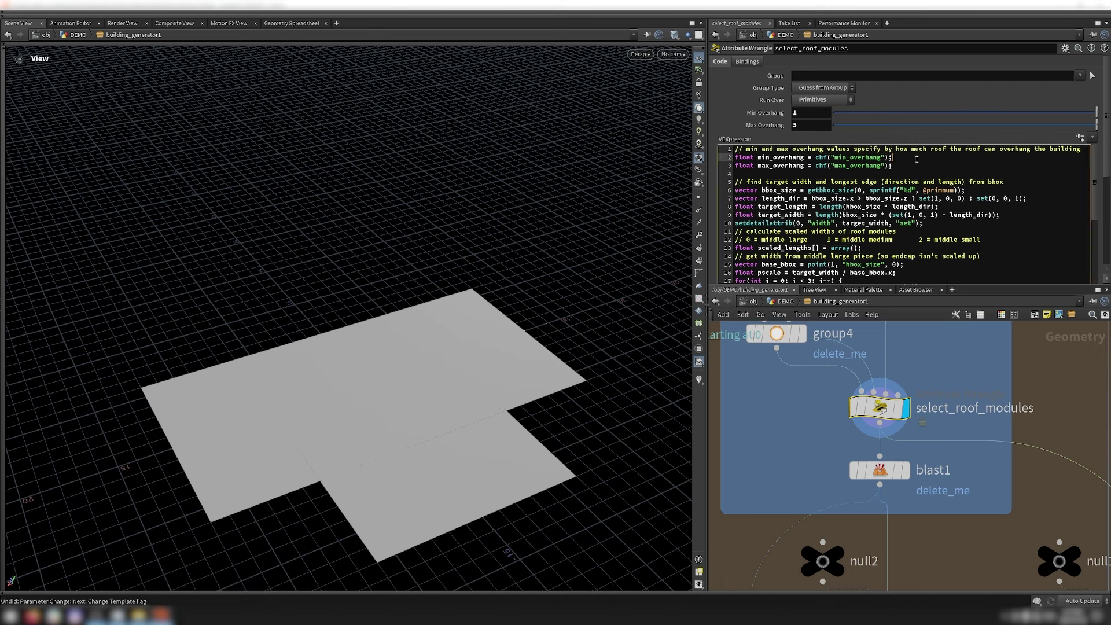
{"action": "left_click", "coordinate": [922, 167]}
{"action": "left_click", "coordinate": [916, 157]}
{"action": "left_click", "coordinate": [916, 165]}
{"action": "key", "text": "shift+Home"}
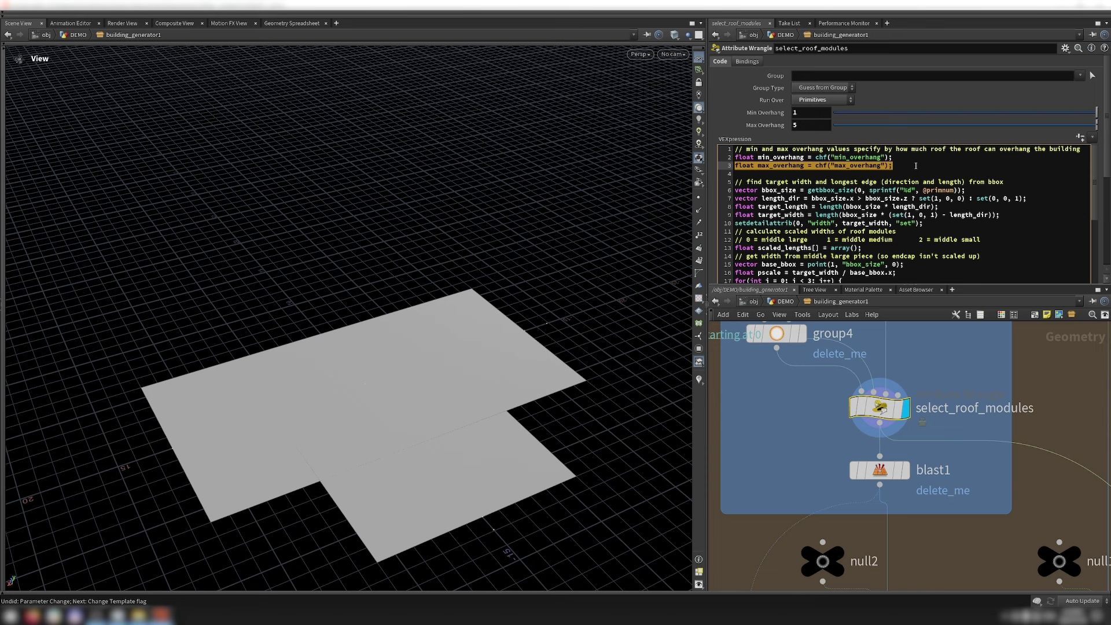
{"action": "scroll", "coordinate": [988, 106], "scroll_direction": "down", "scroll_amount": 3}
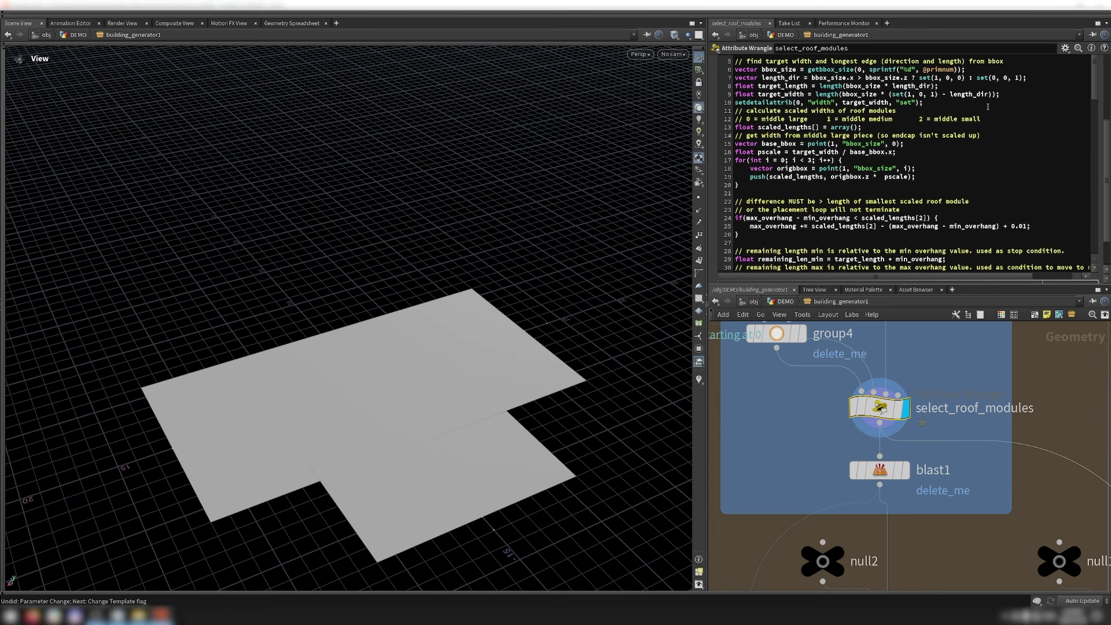
Step: Read the select_roof_modules code from the overhang check through the greedy module selection to the endcap and middle roof points
{"action": "scroll", "coordinate": [786, 102], "scroll_direction": "down", "scroll_amount": 7}
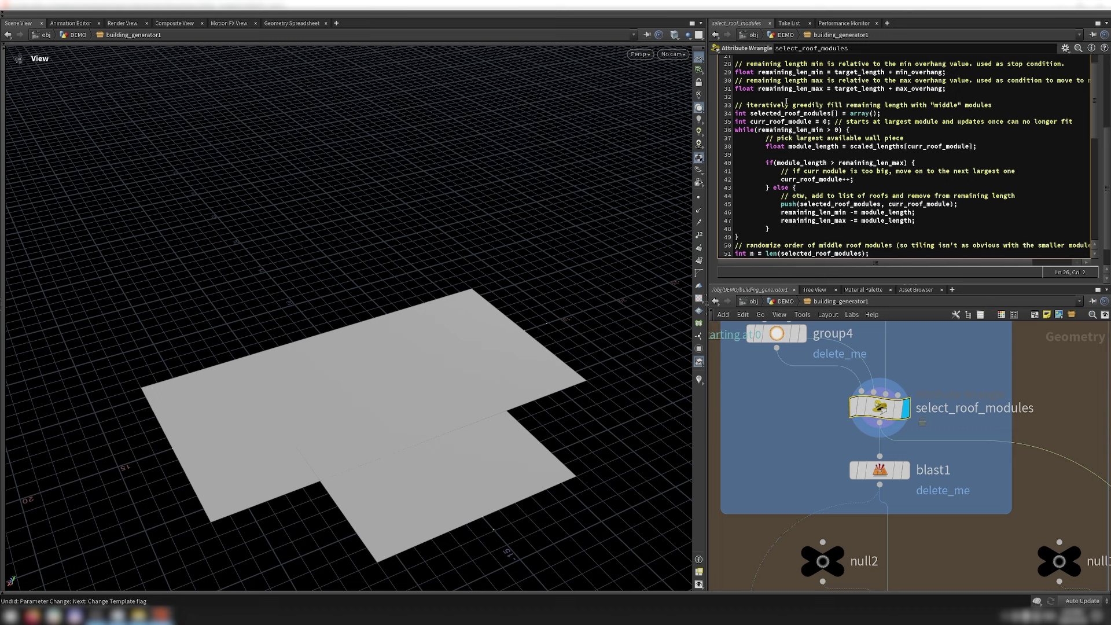
{"action": "scroll", "coordinate": [769, 103], "scroll_direction": "up", "scroll_amount": 2}
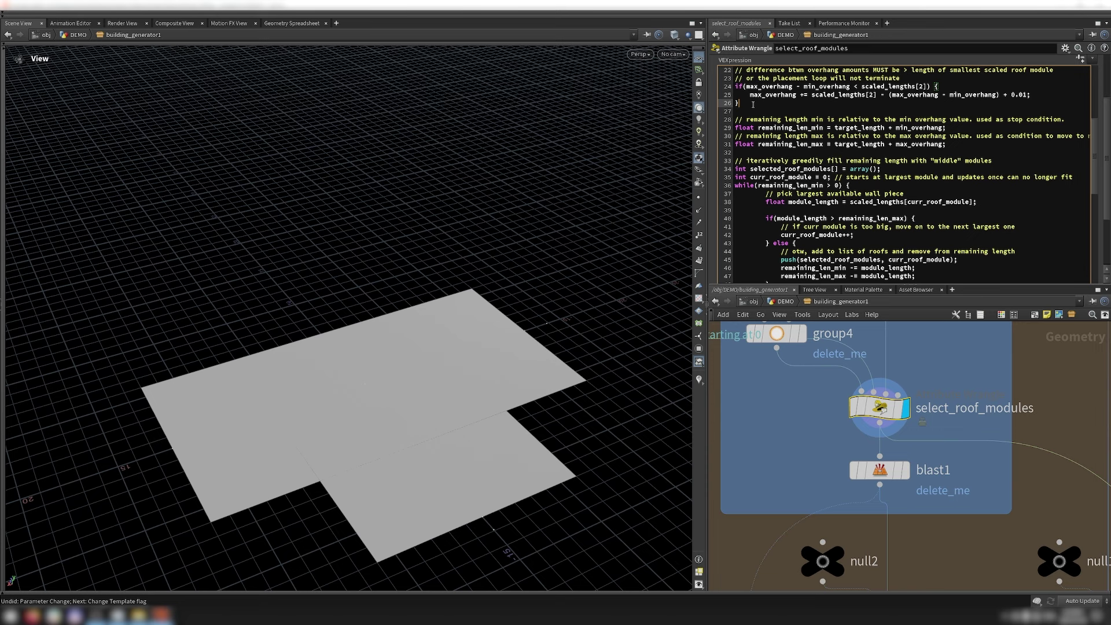
{"action": "scroll", "coordinate": [785, 163], "scroll_direction": "down", "scroll_amount": 13}
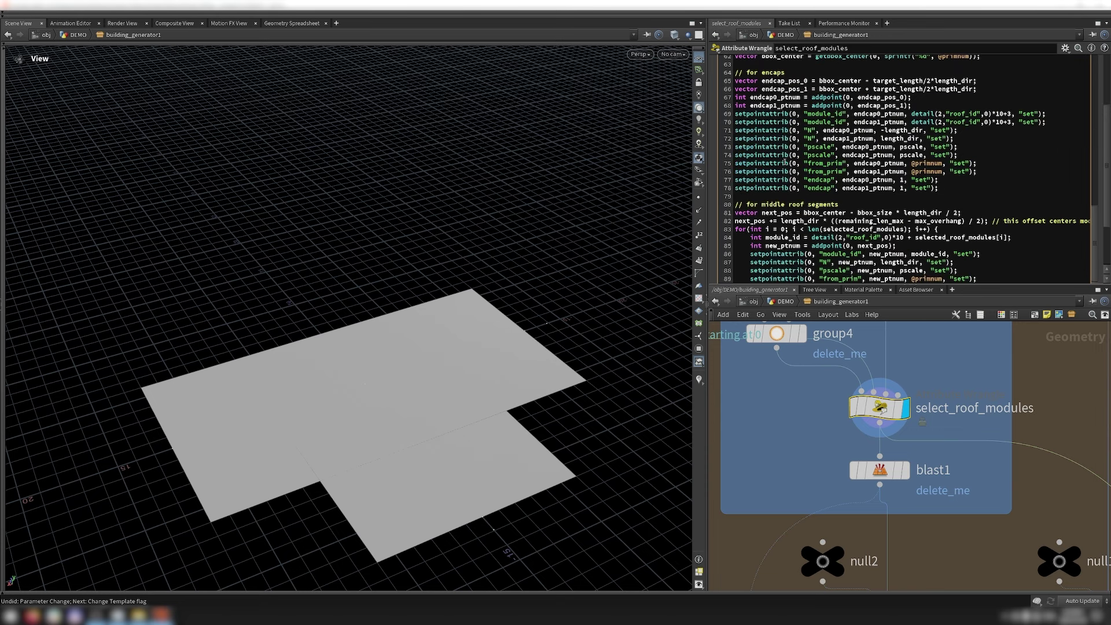
{"action": "scroll", "coordinate": [936, 227], "scroll_direction": "up", "scroll_amount": 2}
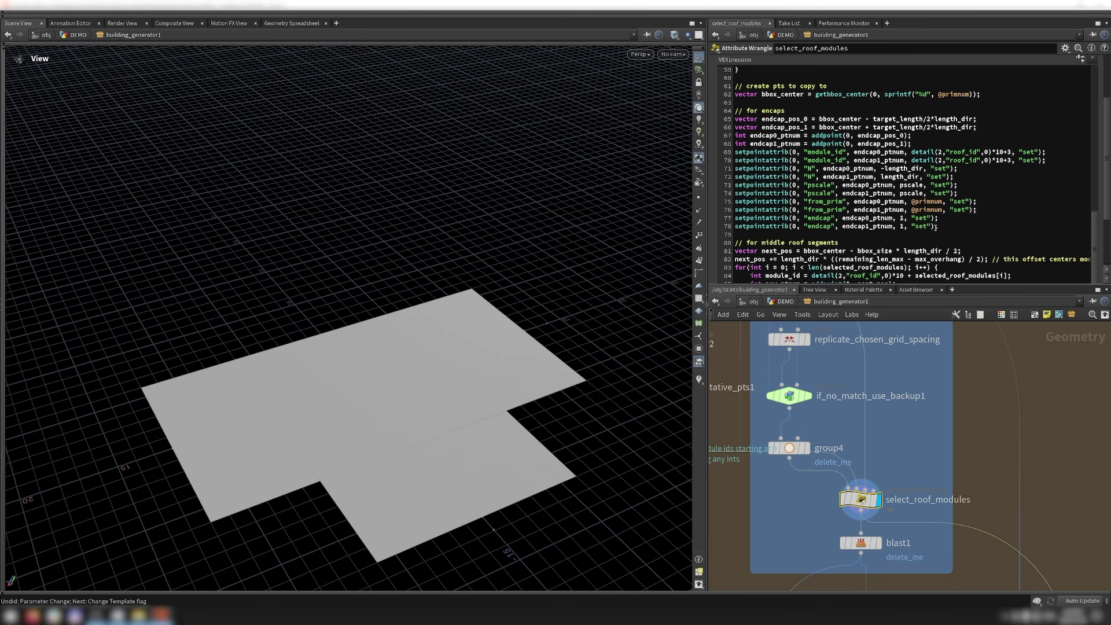
{"action": "scroll", "coordinate": [746, 209], "scroll_direction": "down", "scroll_amount": 3}
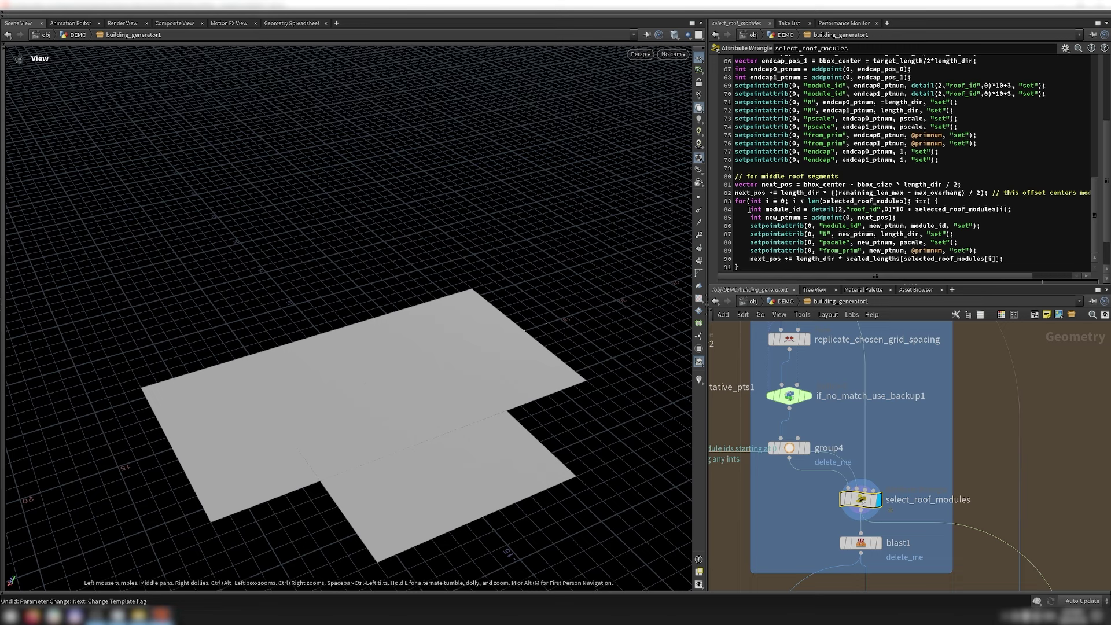
Step: Survey the node block that groups roof modules eligible for features, and display the copied roof blocks at copytopoints1
{"action": "scroll", "coordinate": [877, 352], "scroll_direction": "down", "scroll_amount": 5}
{"action": "left_click_drag", "start_coordinate": [788, 324], "coordinate": [1029, 539]}
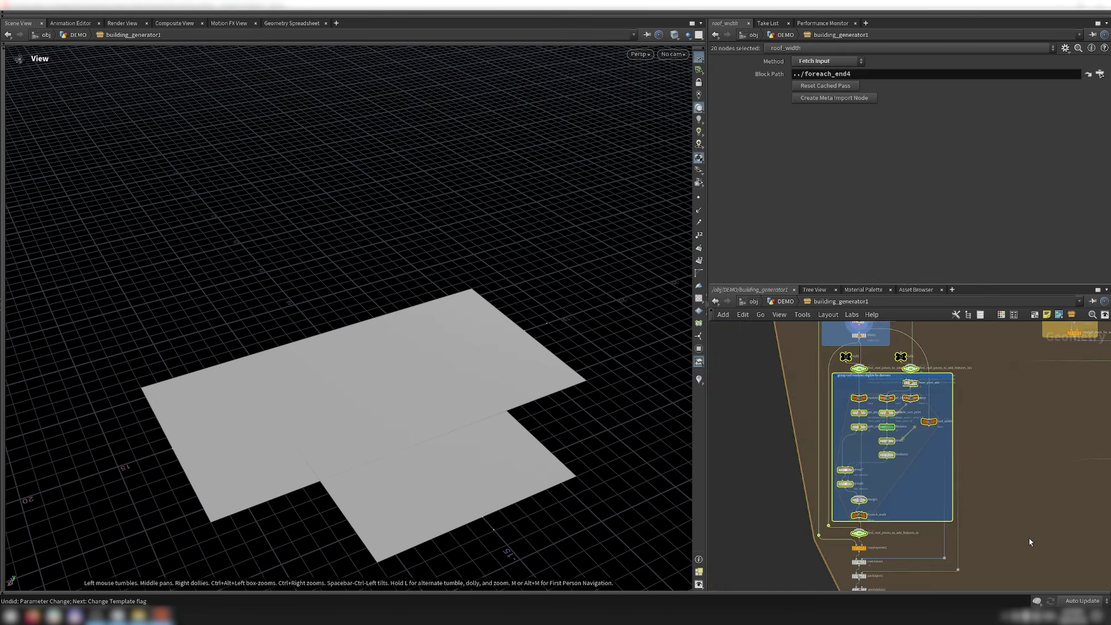
{"action": "left_click", "coordinate": [812, 567]}
{"action": "scroll", "coordinate": [811, 567], "scroll_direction": "up", "scroll_amount": 5}
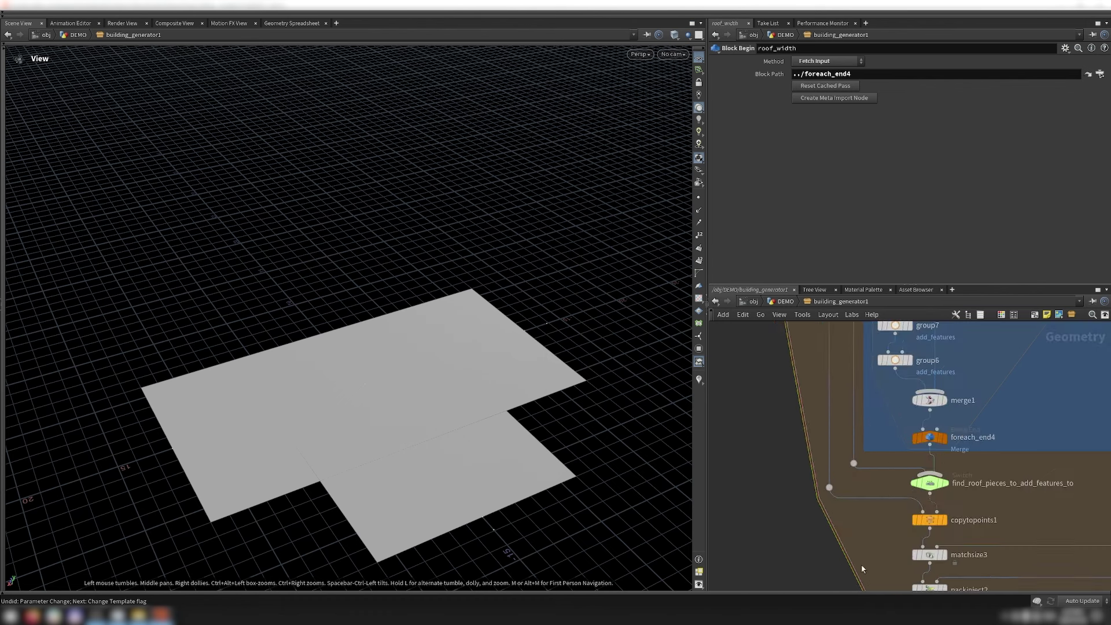
{"action": "left_click", "coordinate": [949, 526]}
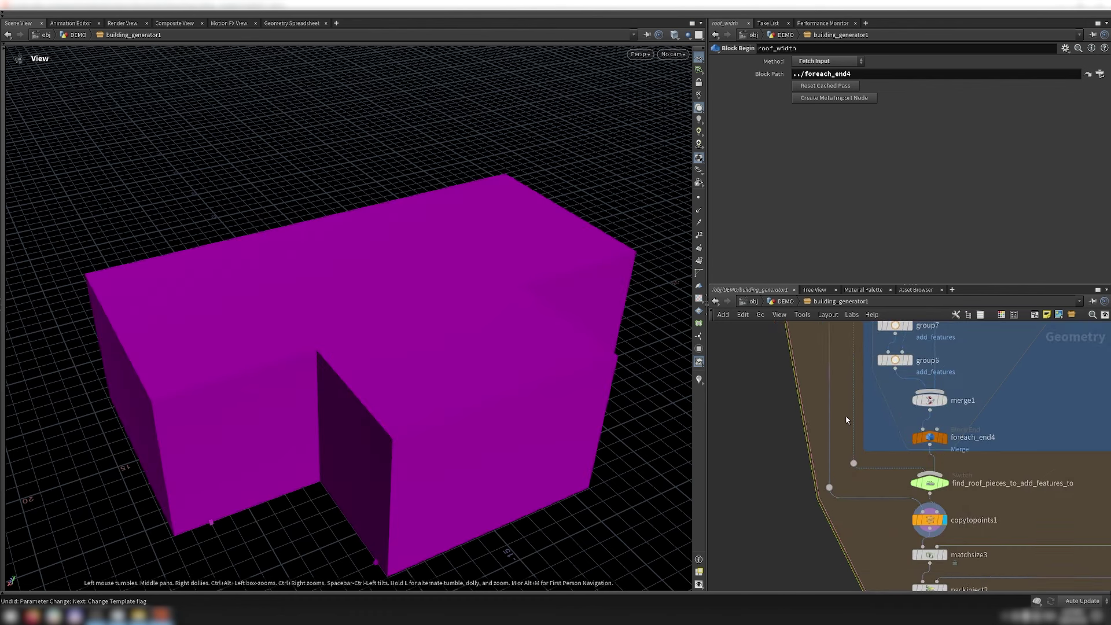
Step: Compare the roof blocks at matchsize3 with the actual roof modules swapped in at packinject2
{"action": "scroll", "coordinate": [849, 414], "scroll_direction": "down", "scroll_amount": 3}
{"action": "scroll", "coordinate": [885, 463], "scroll_direction": "up", "scroll_amount": 3}
{"action": "left_click", "coordinate": [890, 461]}
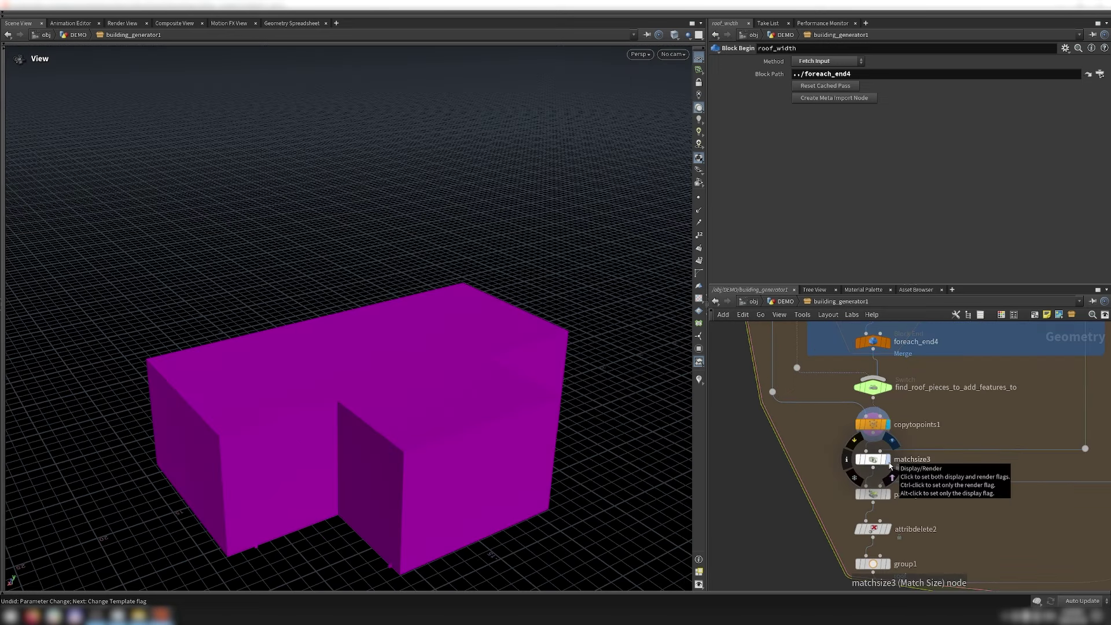
{"action": "left_click", "coordinate": [890, 496]}
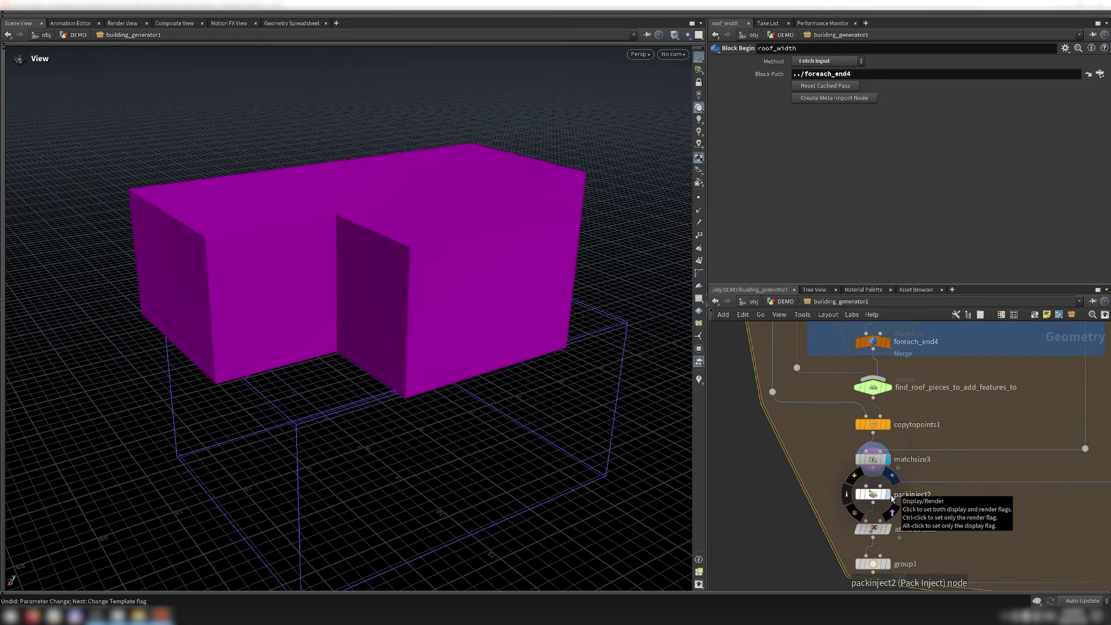
{"action": "left_click", "coordinate": [892, 499]}
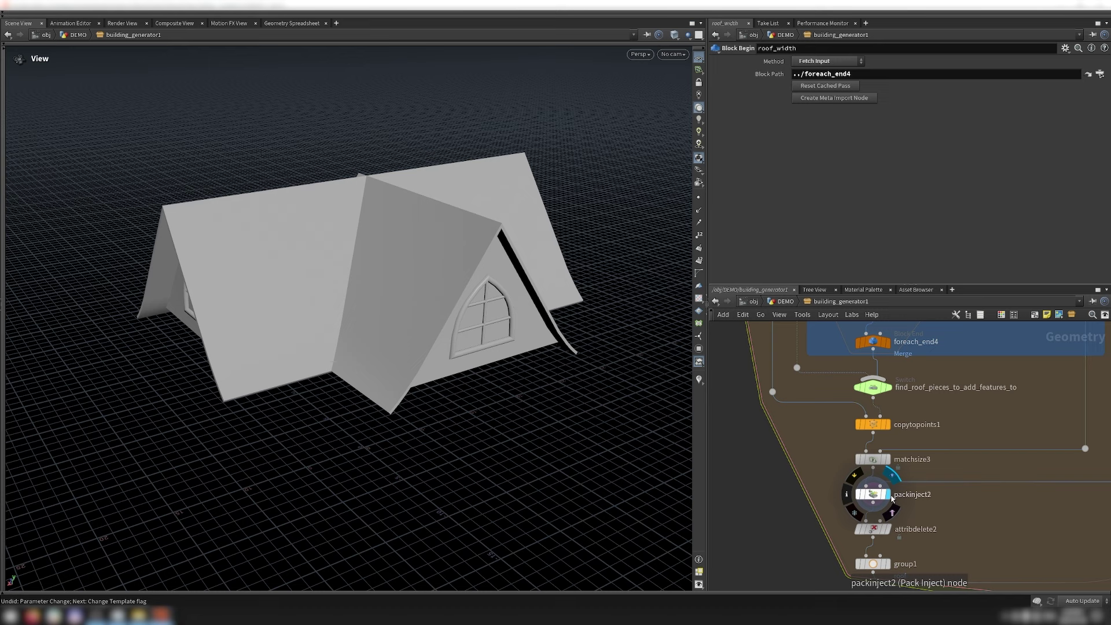
Step: Enable Single Pass on foreach_end4, and scrub its pass value to isolate the points of one roof
{"action": "scroll", "coordinate": [866, 471], "scroll_direction": "down", "scroll_amount": 5}
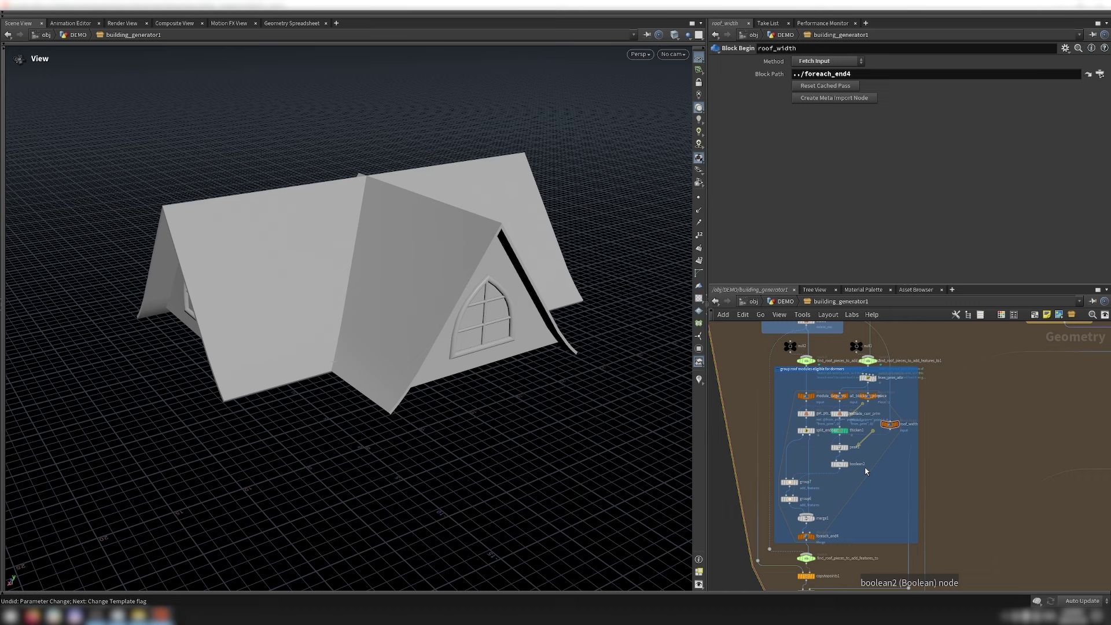
{"action": "scroll", "coordinate": [848, 463], "scroll_direction": "up", "scroll_amount": 1}
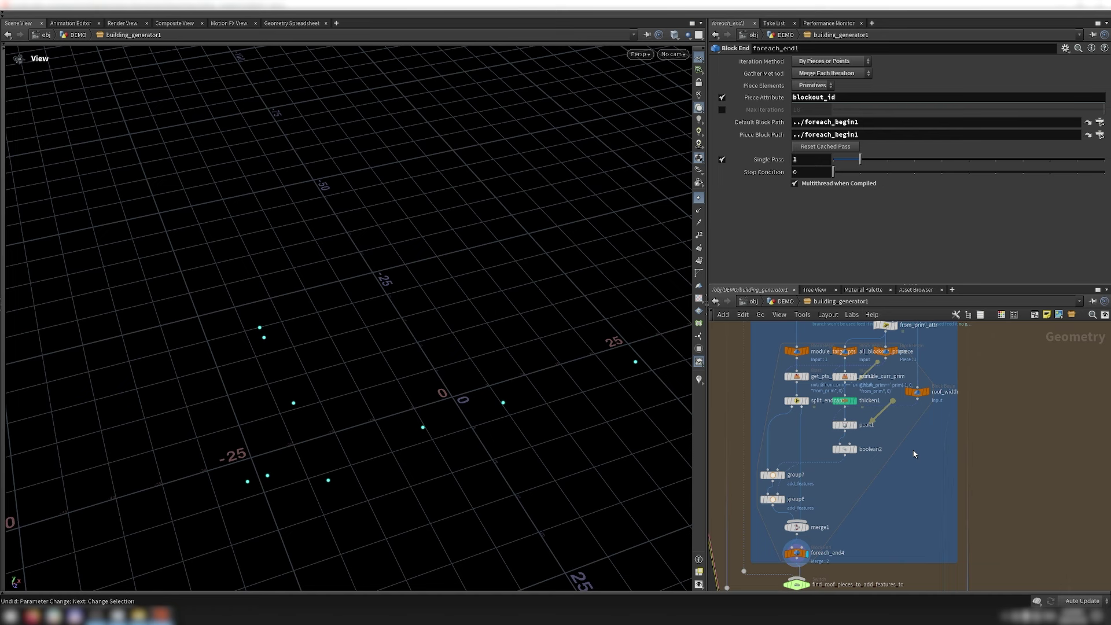
{"action": "left_click", "coordinate": [798, 555]}
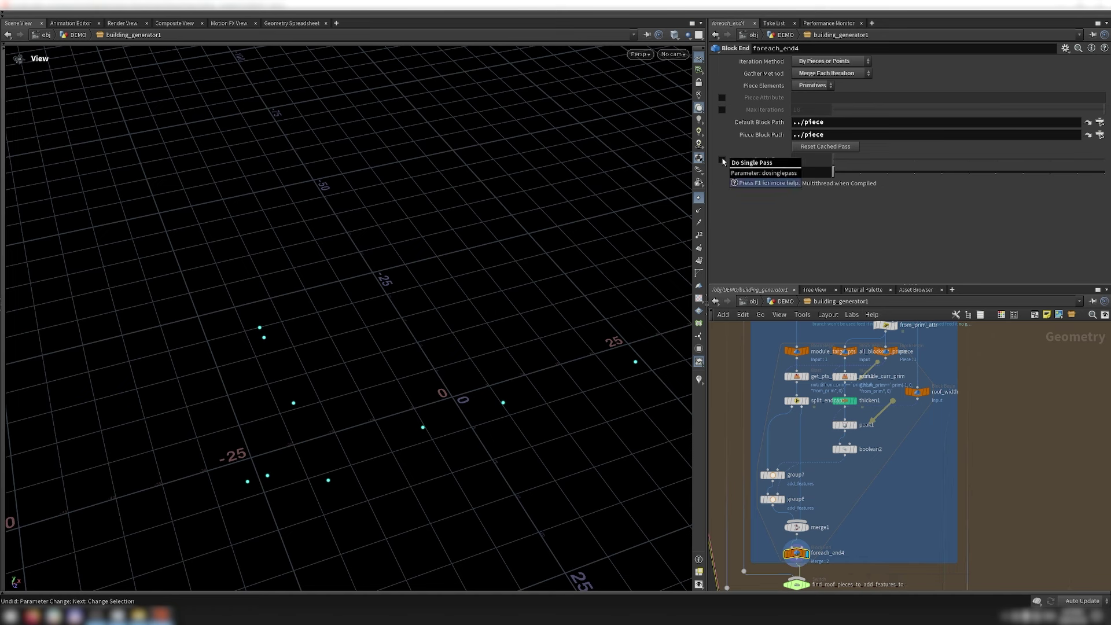
{"action": "left_click", "coordinate": [722, 161]}
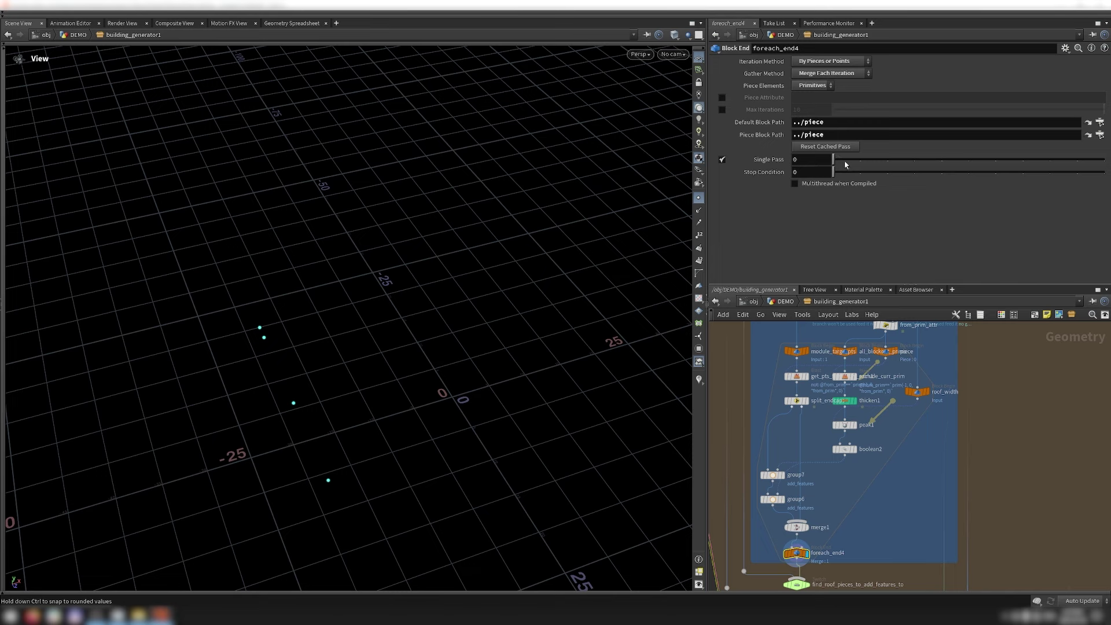
{"action": "left_click_drag", "start_coordinate": [846, 162], "coordinate": [843, 165]}
Step: Display the footprint at all_blockout_prims and the current roof's points at get_pts_from_curr_prim1, relating them to the roof modules at packinject2
{"action": "left_click", "coordinate": [845, 351]}
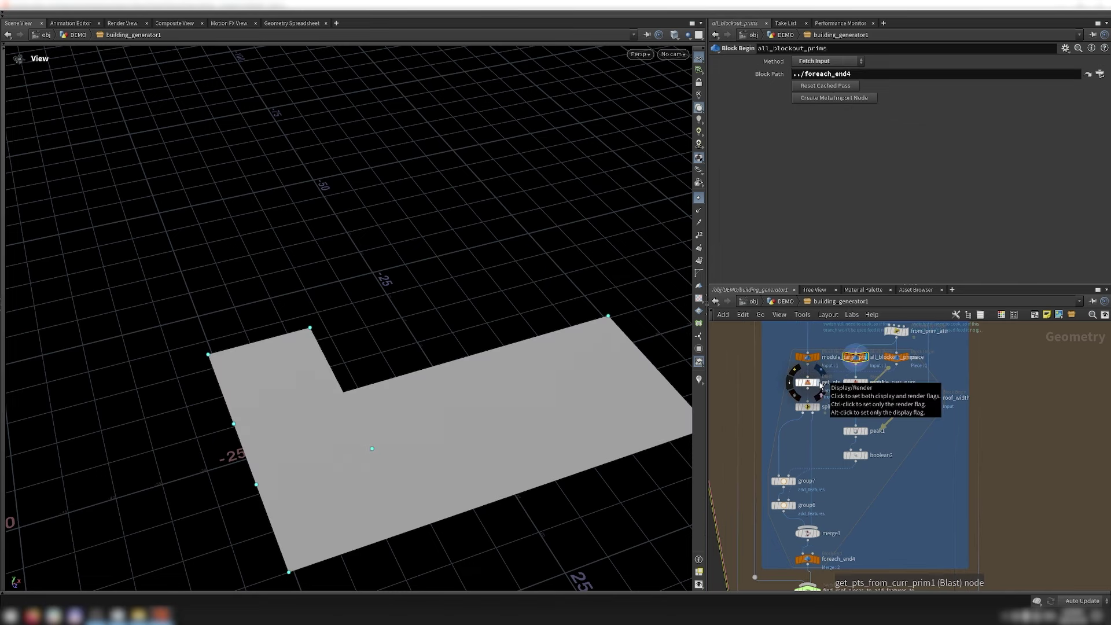
{"action": "left_click", "coordinate": [820, 385]}
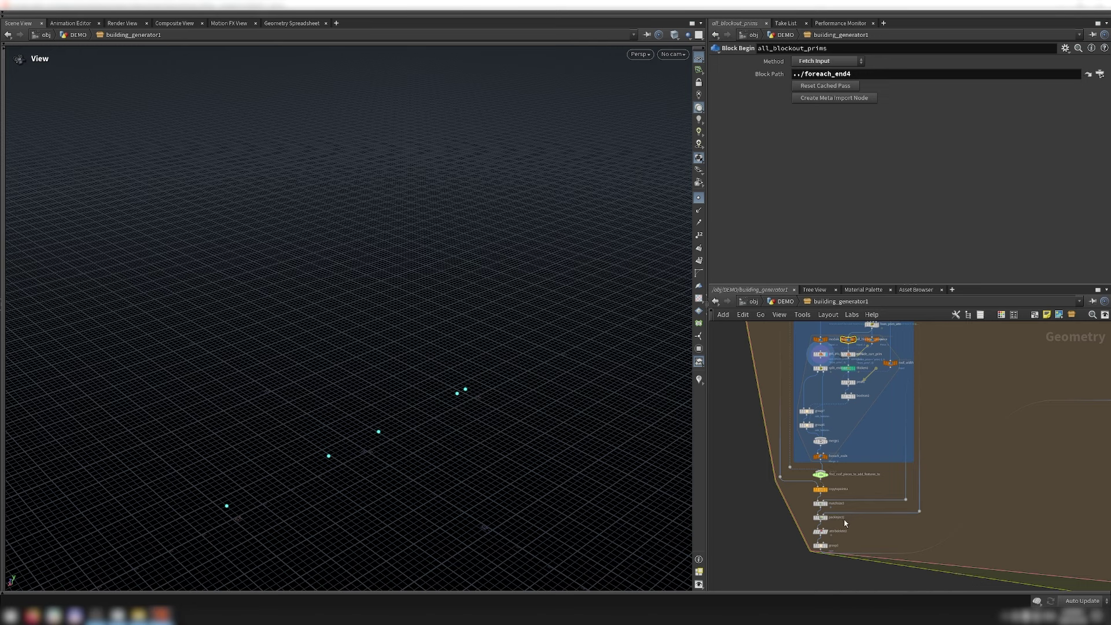
{"action": "scroll", "coordinate": [833, 513], "scroll_direction": "up", "scroll_amount": 3}
{"action": "scroll", "coordinate": [833, 513], "scroll_direction": "up", "scroll_amount": 2}
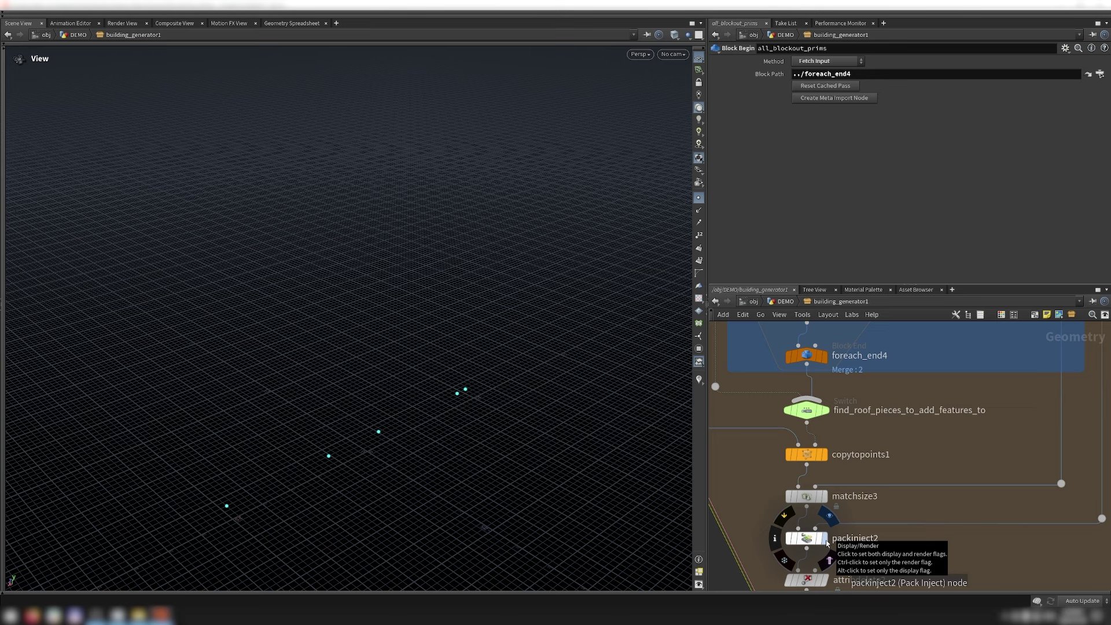
{"action": "left_click", "coordinate": [828, 544]}
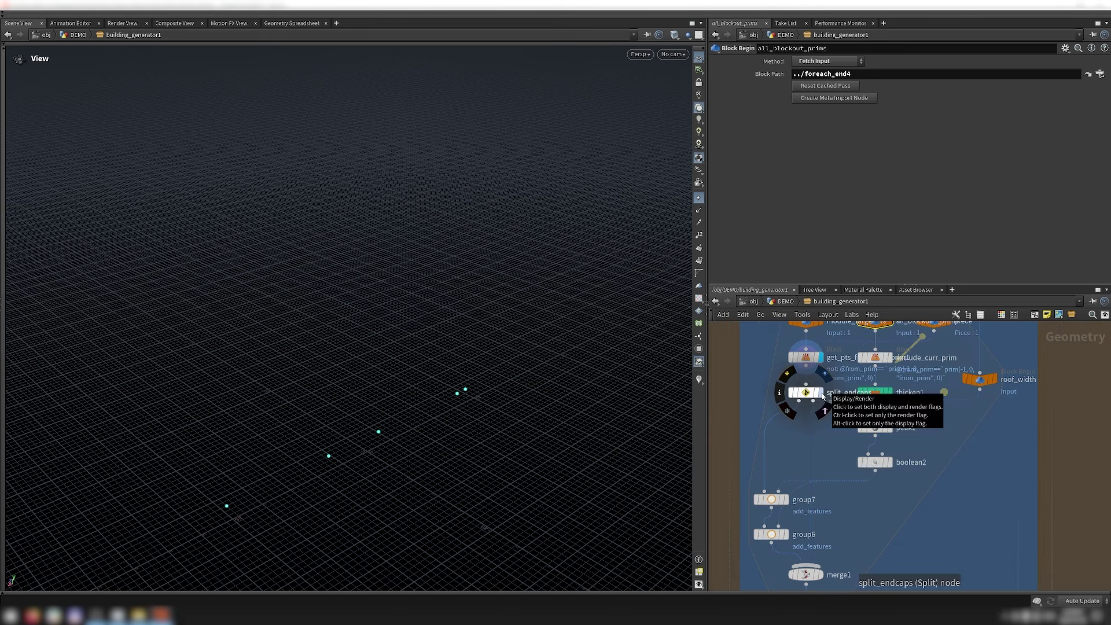
Step: Display the middle roof points at split_endcaps, and compare their add_features membership at group7 and group6
{"action": "left_click", "coordinate": [823, 396]}
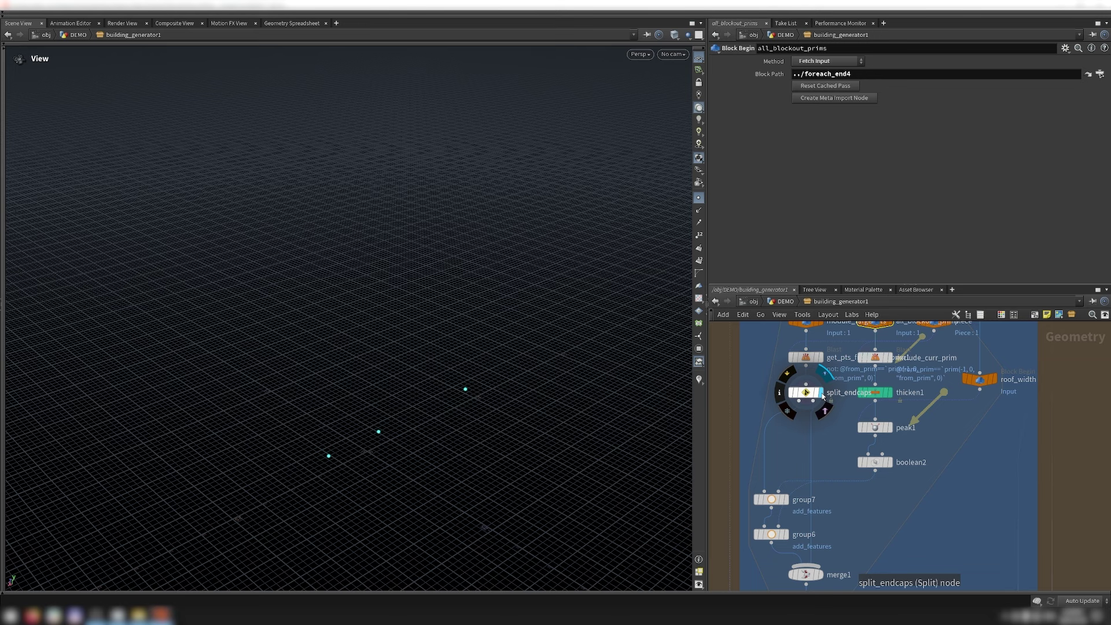
{"action": "scroll", "coordinate": [846, 454], "scroll_direction": "down", "scroll_amount": 5}
{"action": "scroll", "coordinate": [846, 455], "scroll_direction": "up", "scroll_amount": 3}
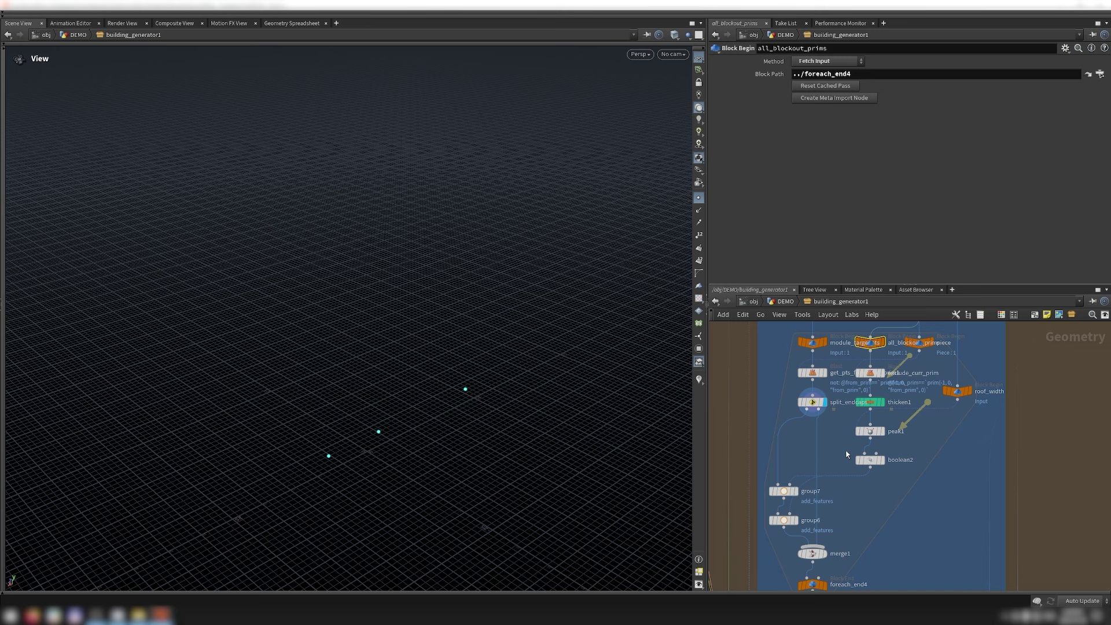
{"action": "left_click", "coordinate": [785, 491]}
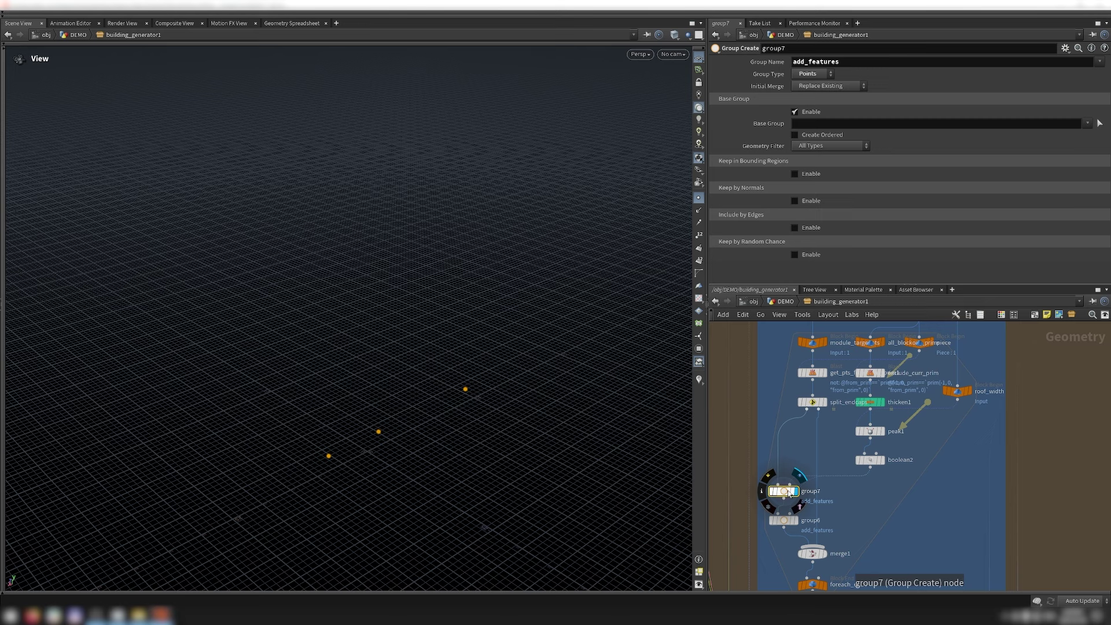
{"action": "left_click", "coordinate": [795, 521]}
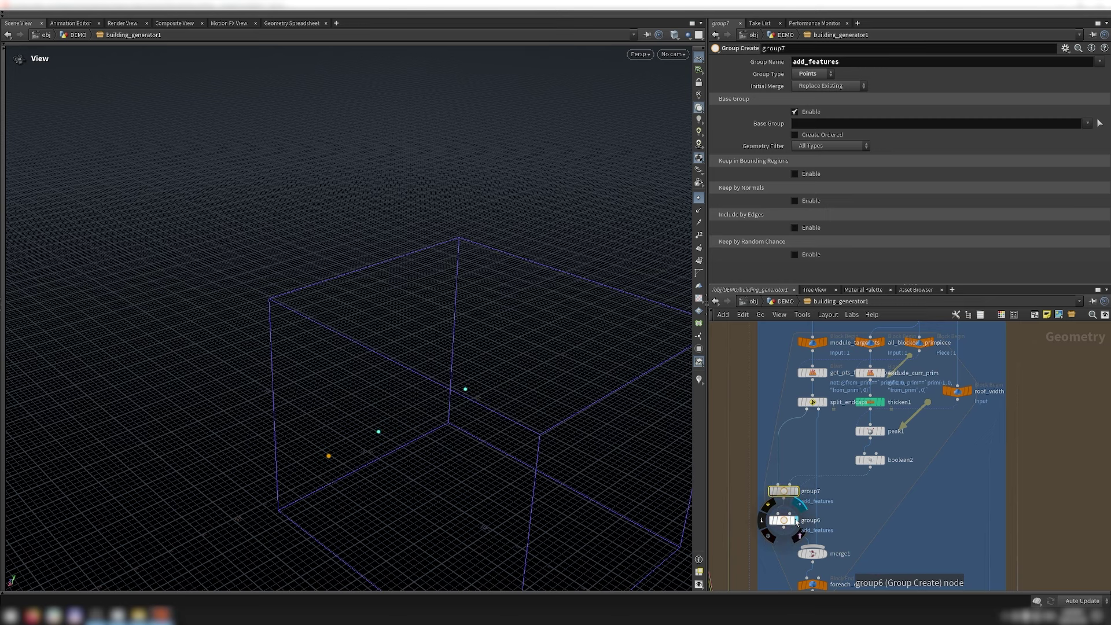
Step: Follow the blockout shapes from all_blockout_prims through exclude_curr_prim and thicken1 to the expanded volume at peak1
{"action": "left_click", "coordinate": [885, 343]}
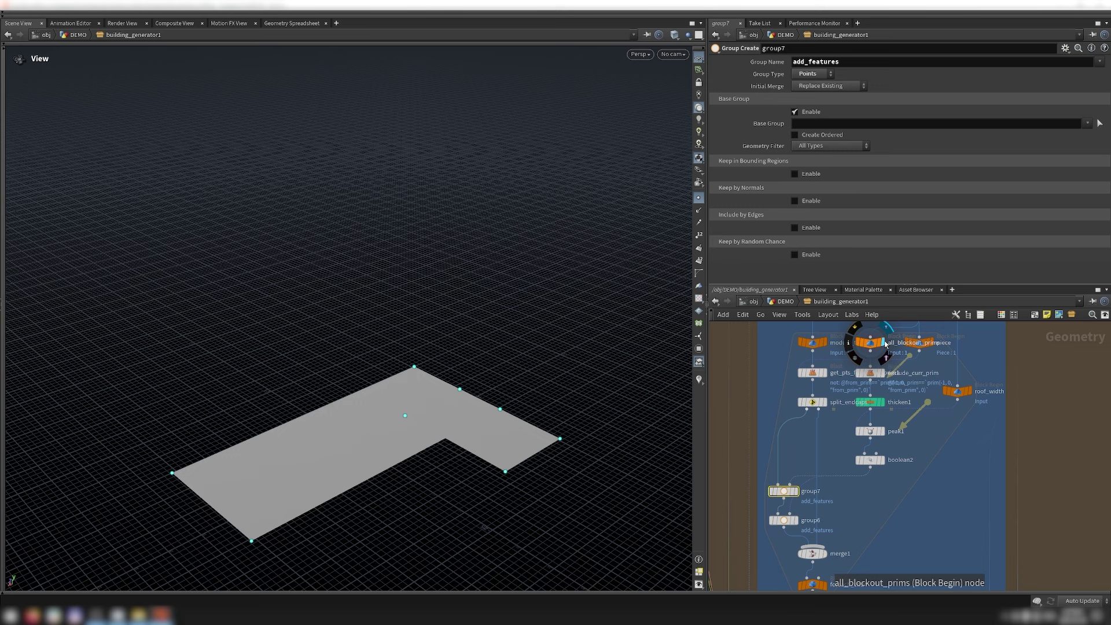
{"action": "left_click", "coordinate": [883, 374]}
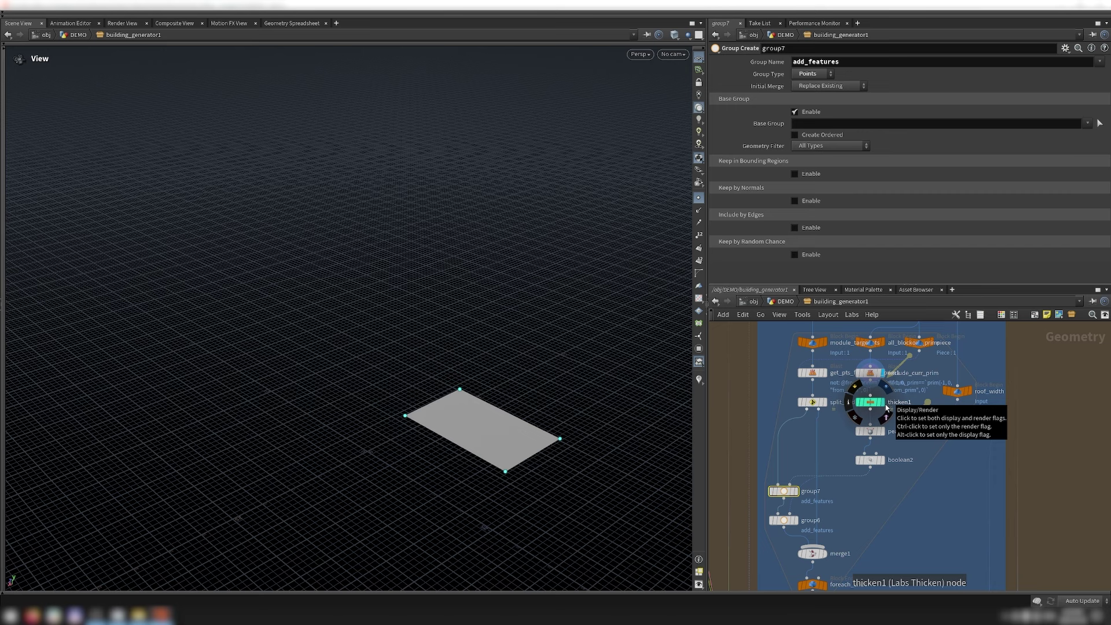
{"action": "left_click", "coordinate": [886, 408]}
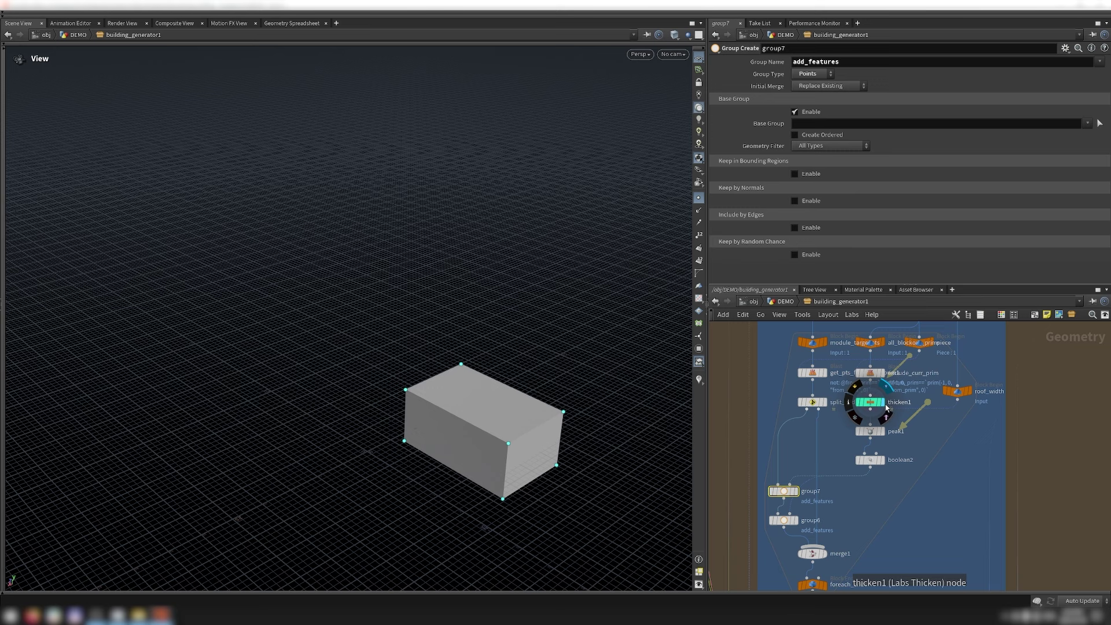
{"action": "left_click", "coordinate": [882, 431]}
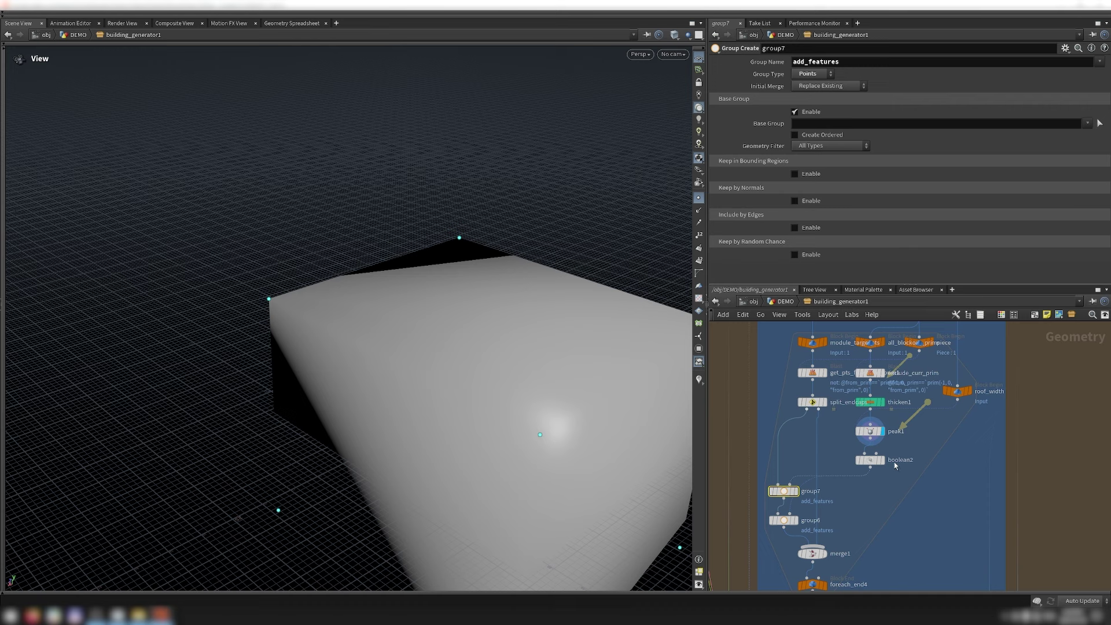
Step: Inspect the settings of boolean2 and group6, and toggle the bypass on peak1 to compare which points group6 subtracts
{"action": "mouse_move", "coordinate": [869, 464]}
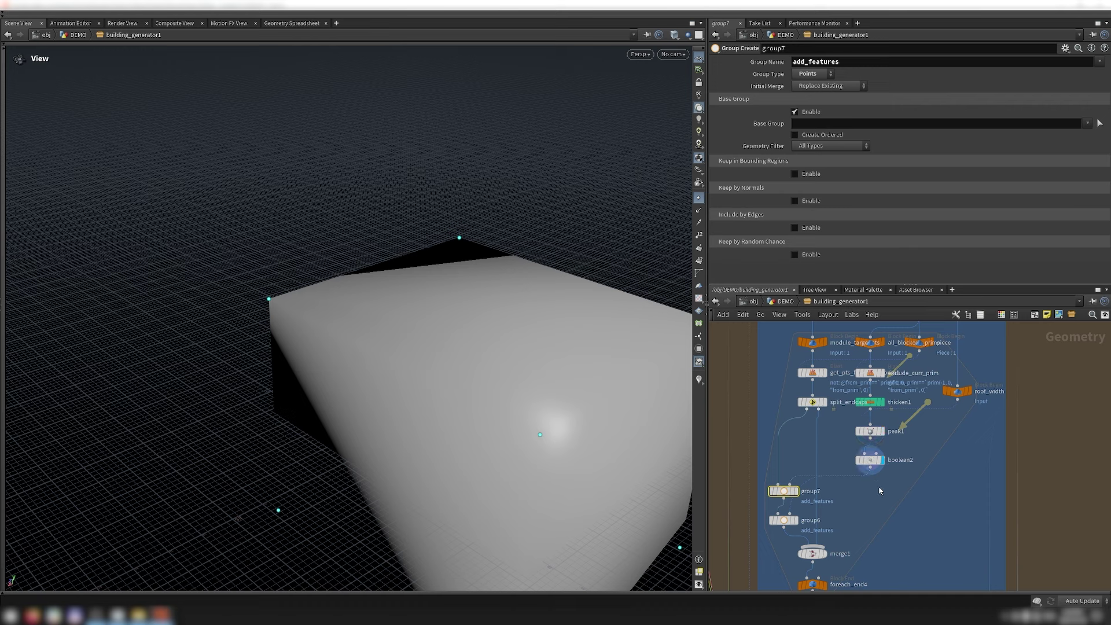
{"action": "mouse_move", "coordinate": [868, 439]}
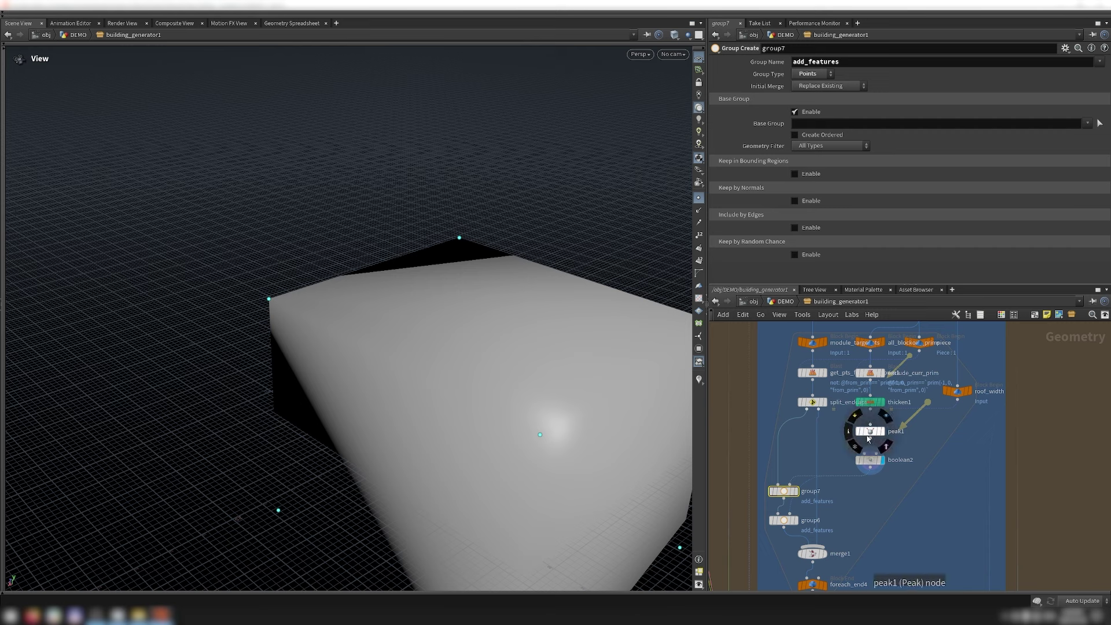
{"action": "left_click", "coordinate": [870, 460]}
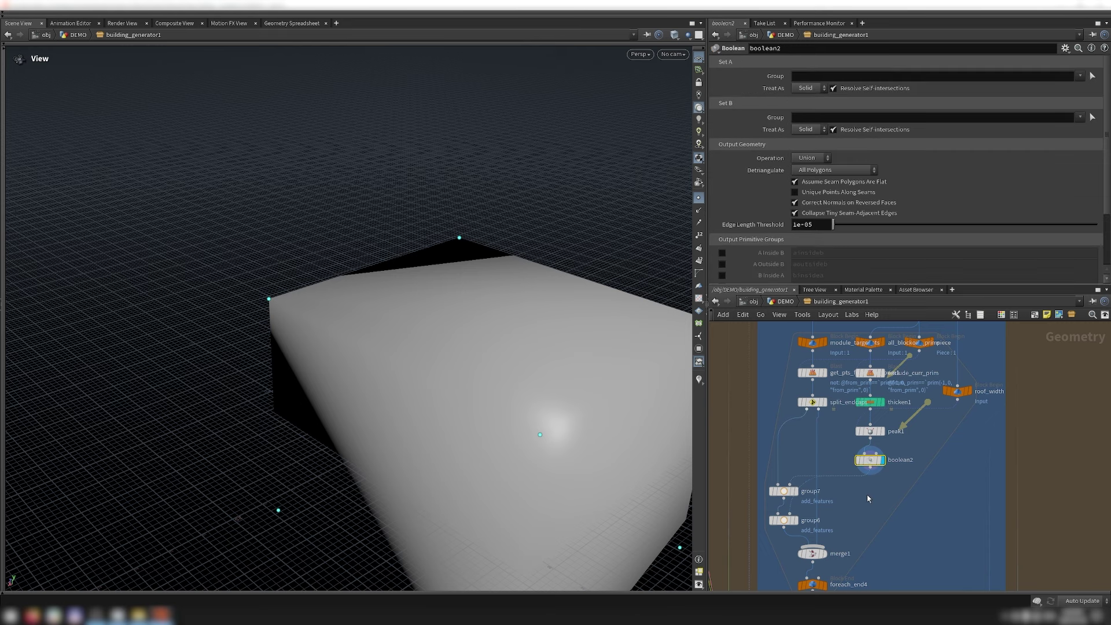
{"action": "mouse_move", "coordinate": [787, 522]}
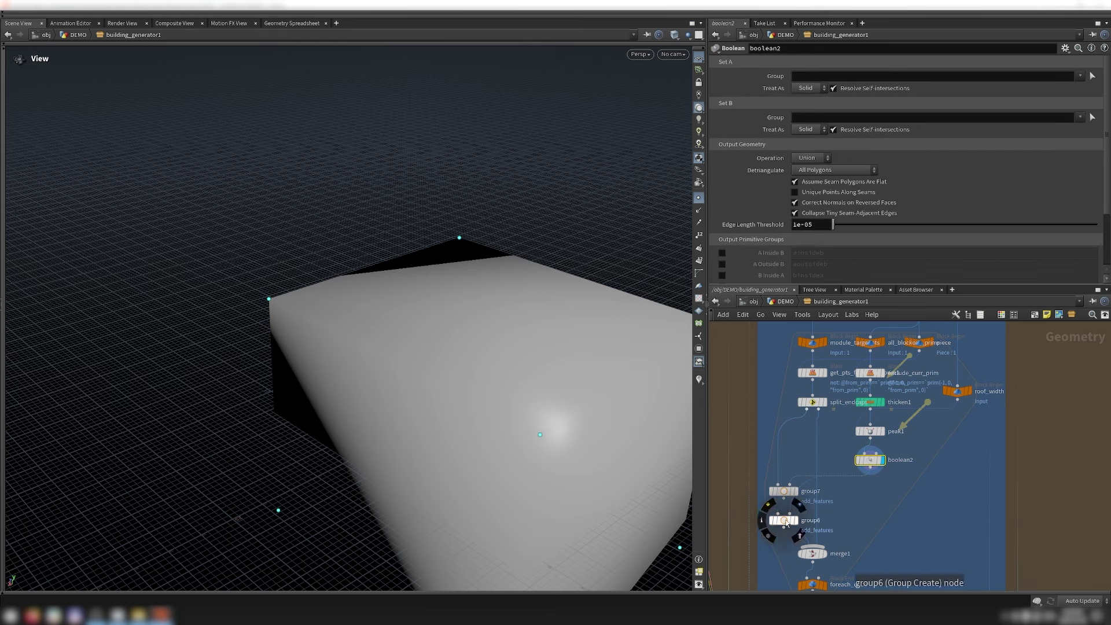
{"action": "left_click", "coordinate": [784, 520]}
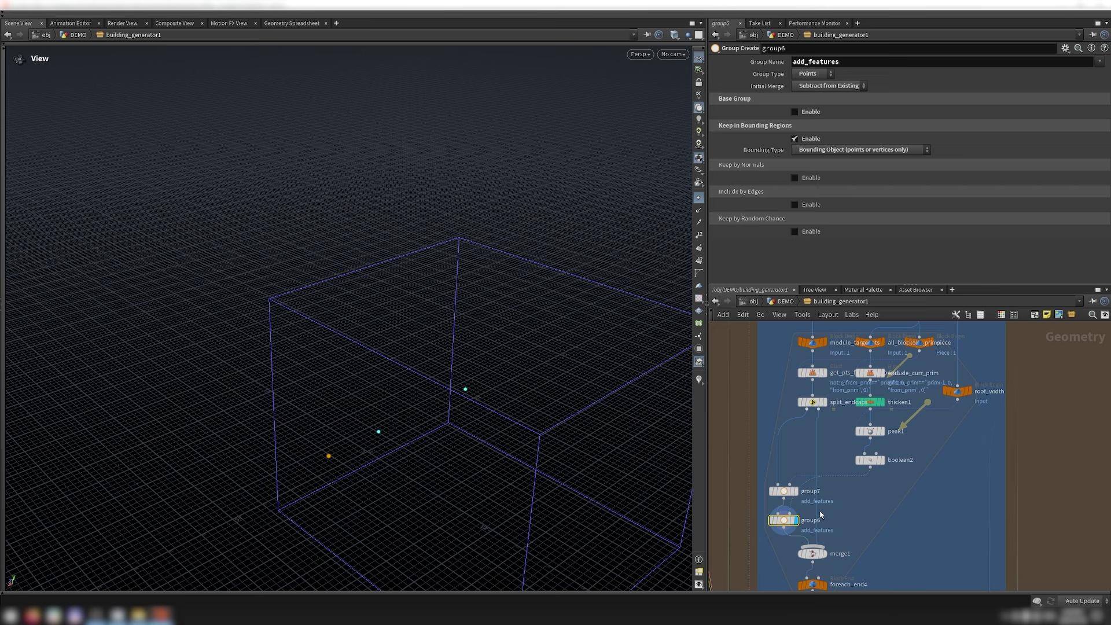
{"action": "mouse_move", "coordinate": [859, 434]}
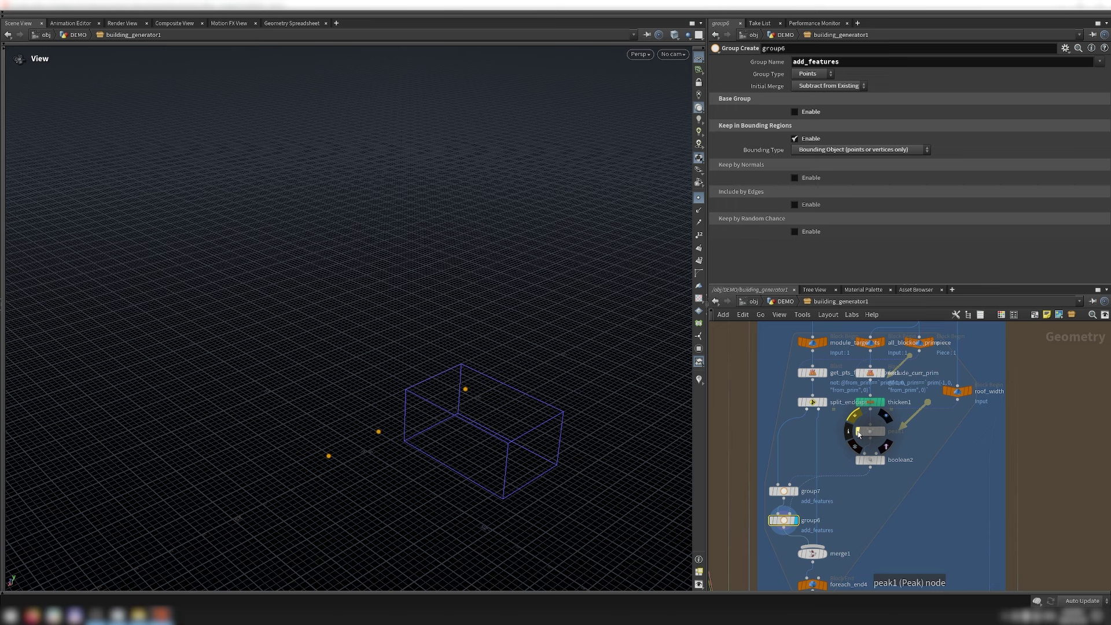
{"action": "left_click", "coordinate": [858, 432]}
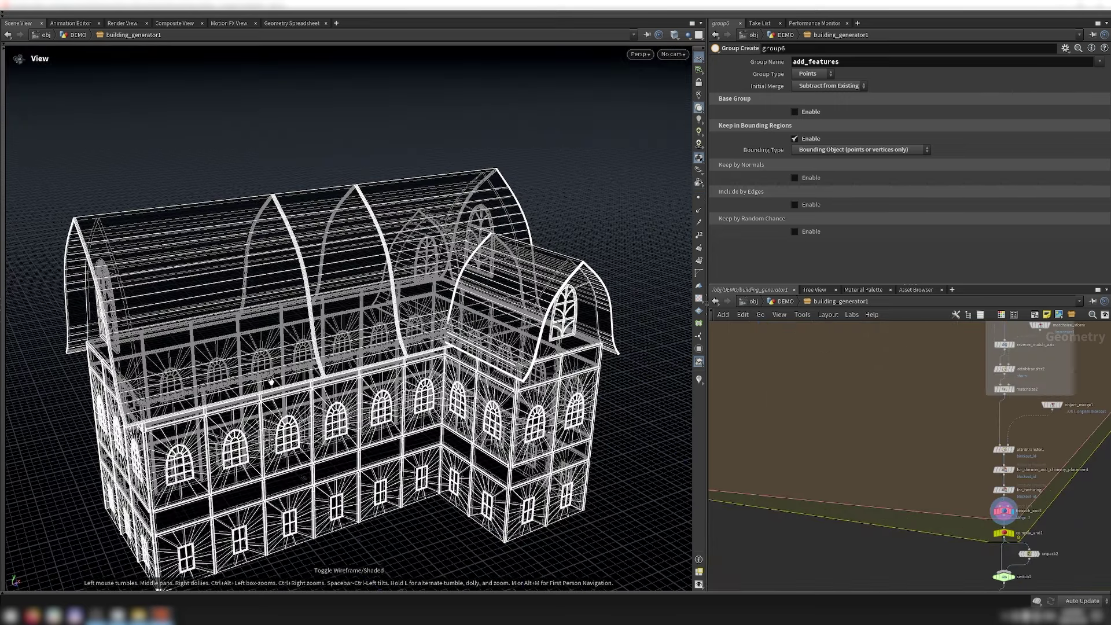
Step: Switch the viewport to shaded display to view the assembled building with its intersecting roofs
{"action": "key", "text": "w"}
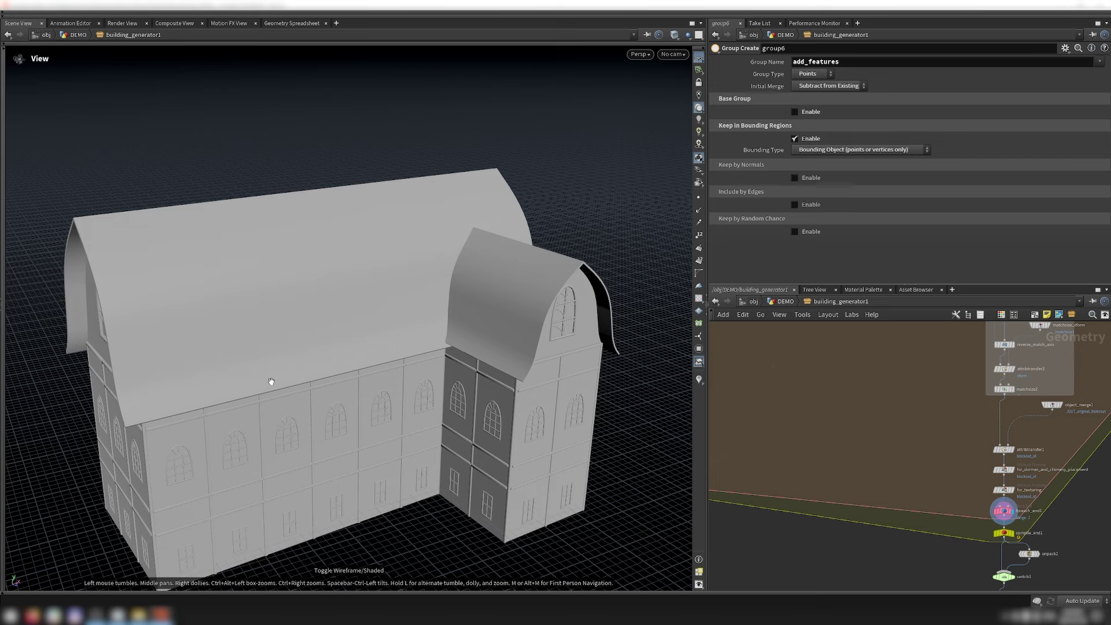
Step: Compare the building's overlapping roof sections in wireframe, then return the viewport to shaded display
{"action": "key", "text": "w"}
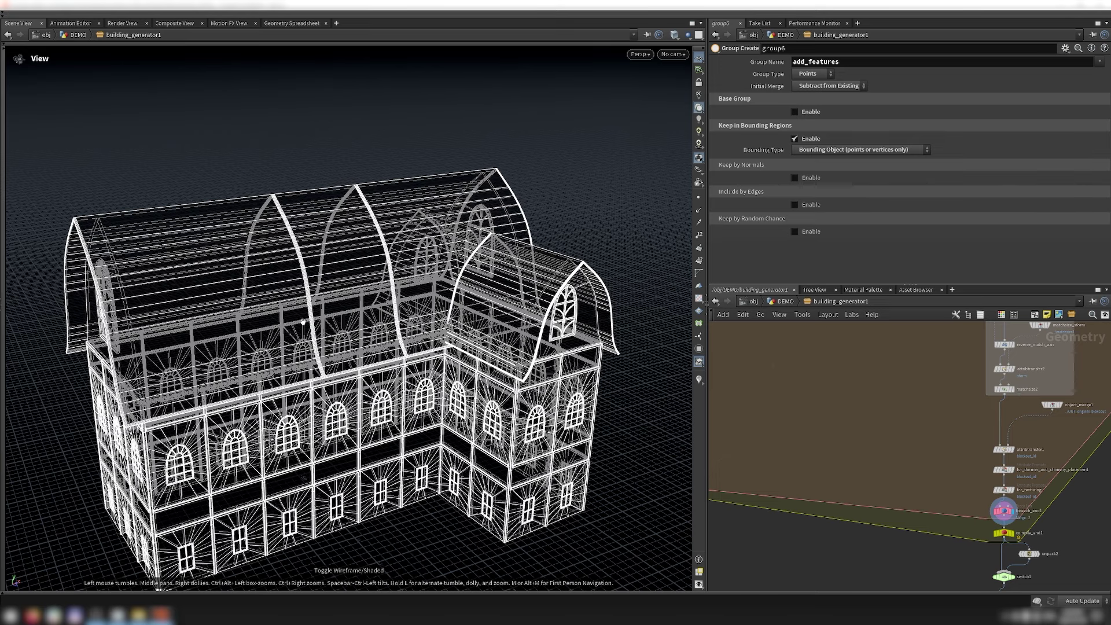
{"action": "key", "text": "w"}
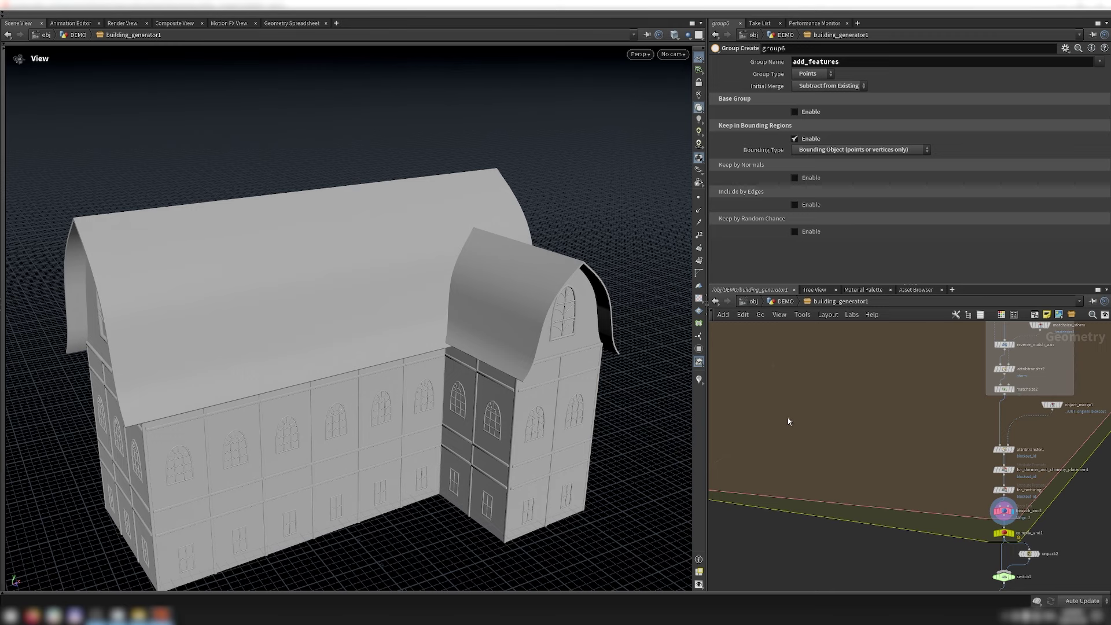
Step: Return to the group6 area and inspect the node info of copytopoints1 for its add_features point group
{"action": "key", "text": "f"}
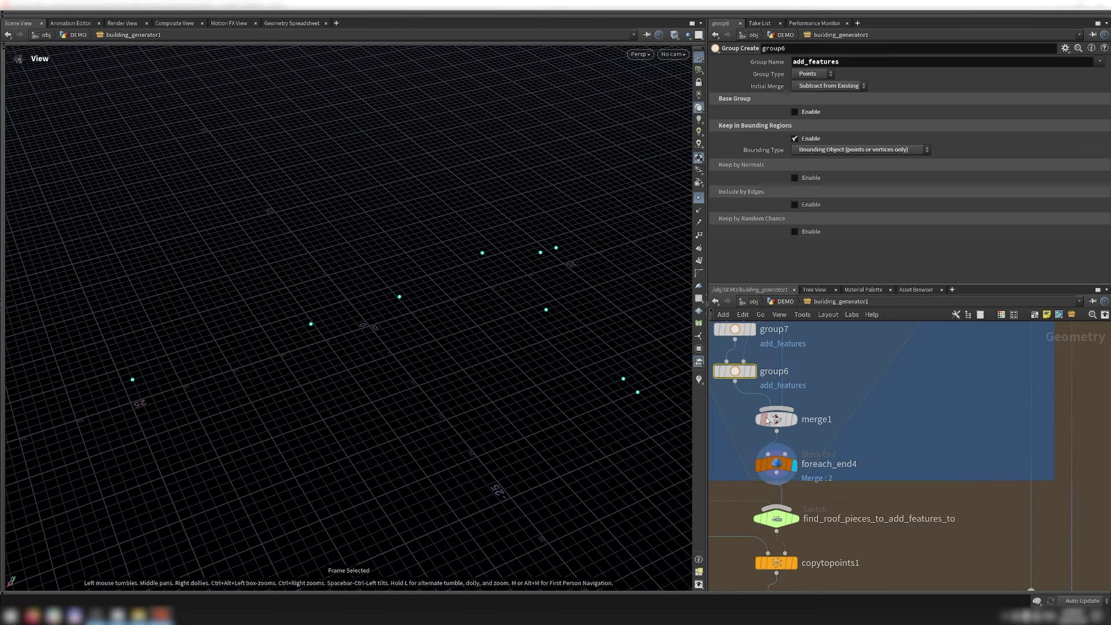
{"action": "left_click", "coordinate": [762, 447]}
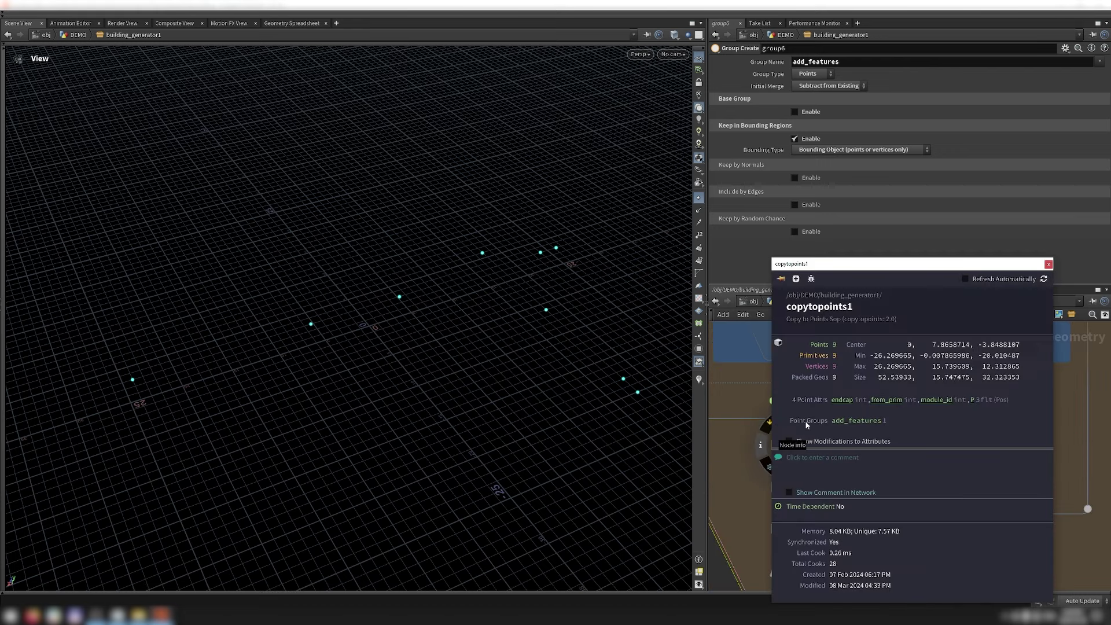
{"action": "left_click", "coordinate": [1049, 264]}
Step: Display the assembled building at merge10 without point markers, and open the settings of assign_warning_colors
{"action": "scroll", "coordinate": [911, 400], "scroll_direction": "up", "scroll_amount": 5}
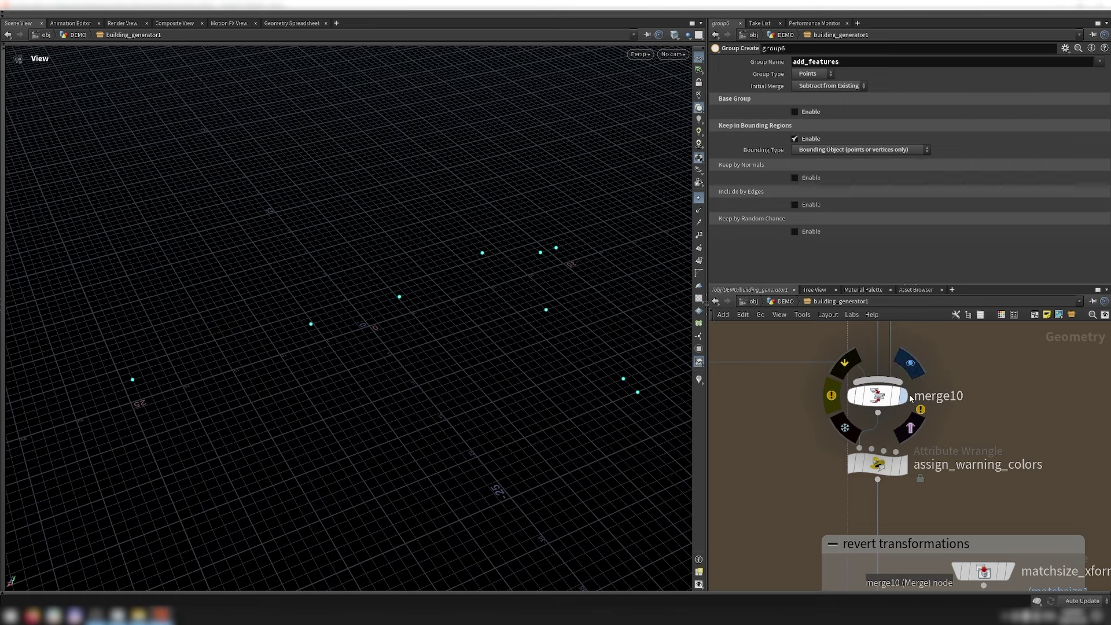
{"action": "left_click", "coordinate": [911, 363]}
{"action": "key", "text": "f"}
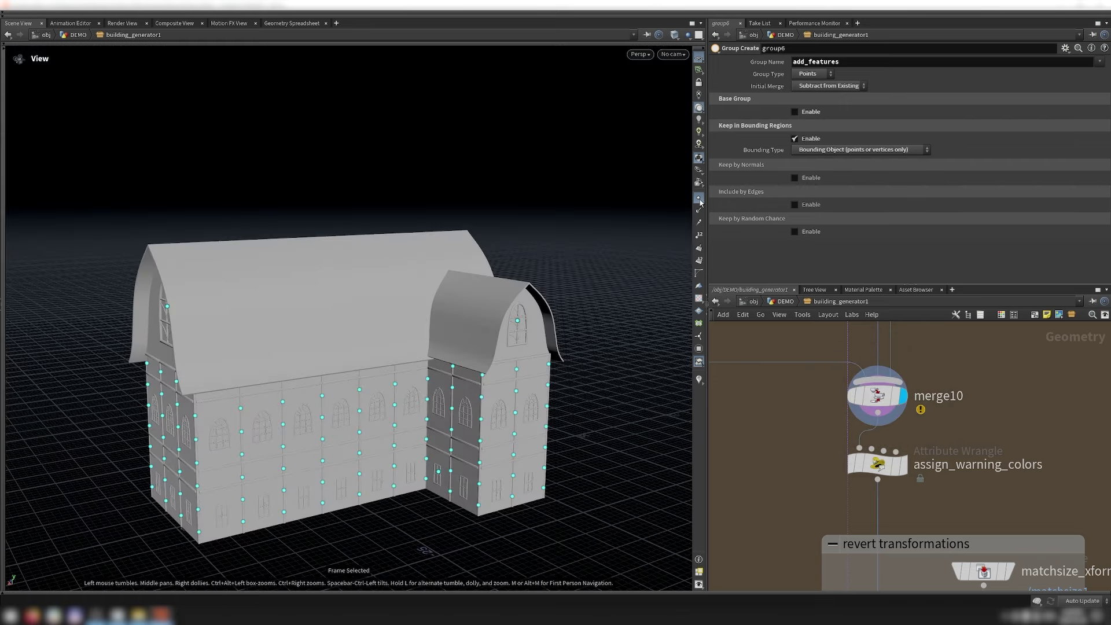
{"action": "key", "text": "Down"}
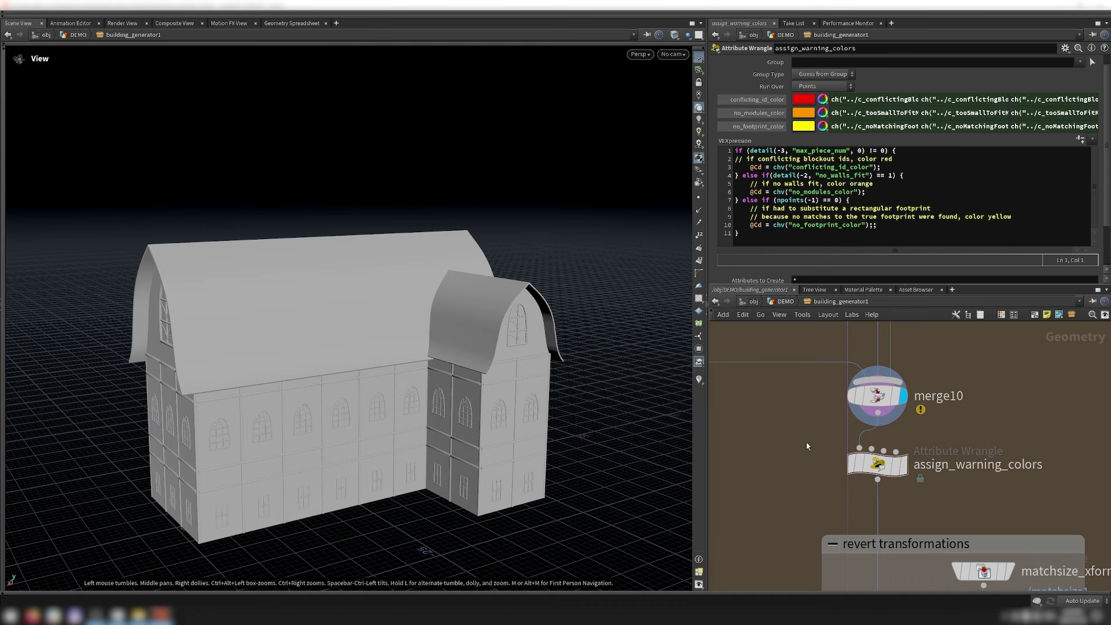
Step: Review the red, orange and yellow branches in the assign_warning_colors code, and indent the comment about conflicting blockout ids
{"action": "left_click_drag", "start_coordinate": [879, 225], "coordinate": [718, 212]}
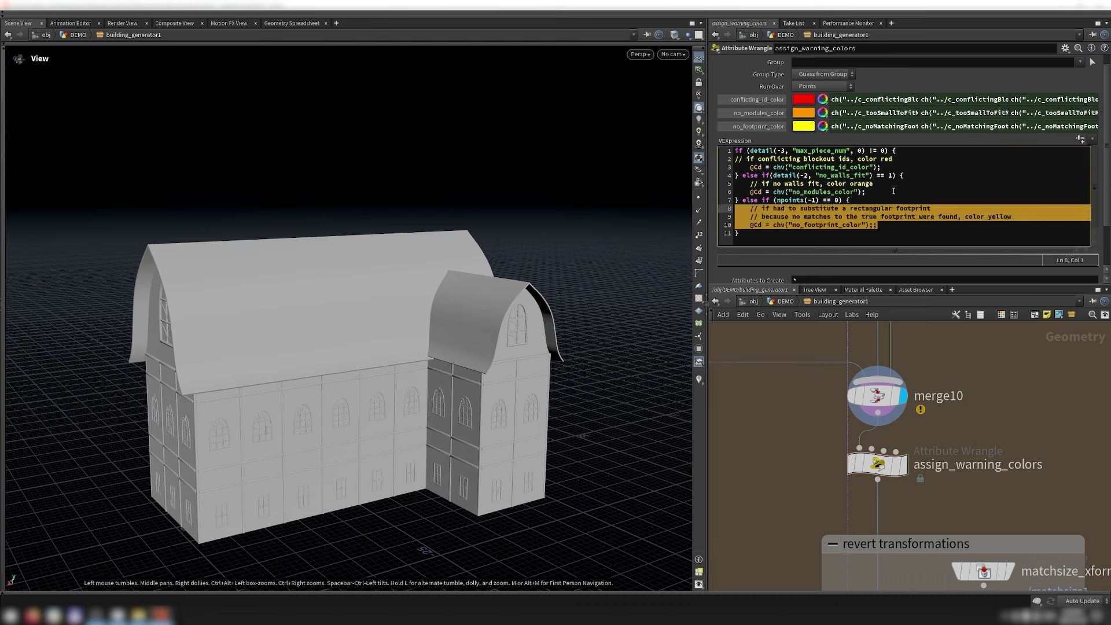
{"action": "left_click_drag", "start_coordinate": [893, 191], "coordinate": [731, 184]}
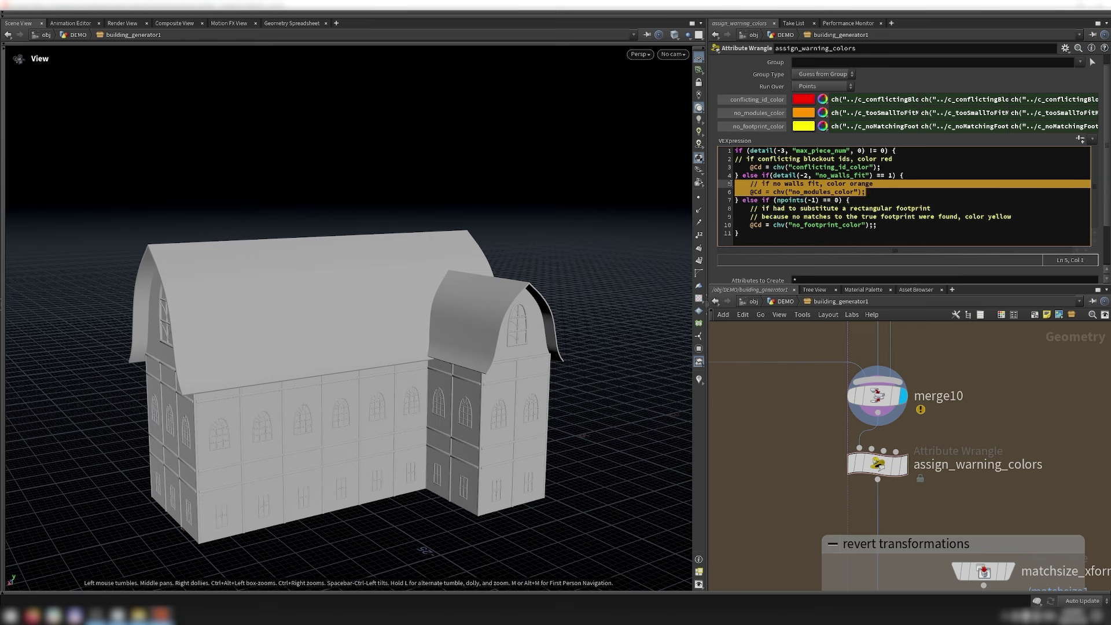
{"action": "key", "text": "ctrl+z"}
{"action": "left_click_drag", "start_coordinate": [889, 195], "coordinate": [721, 186]}
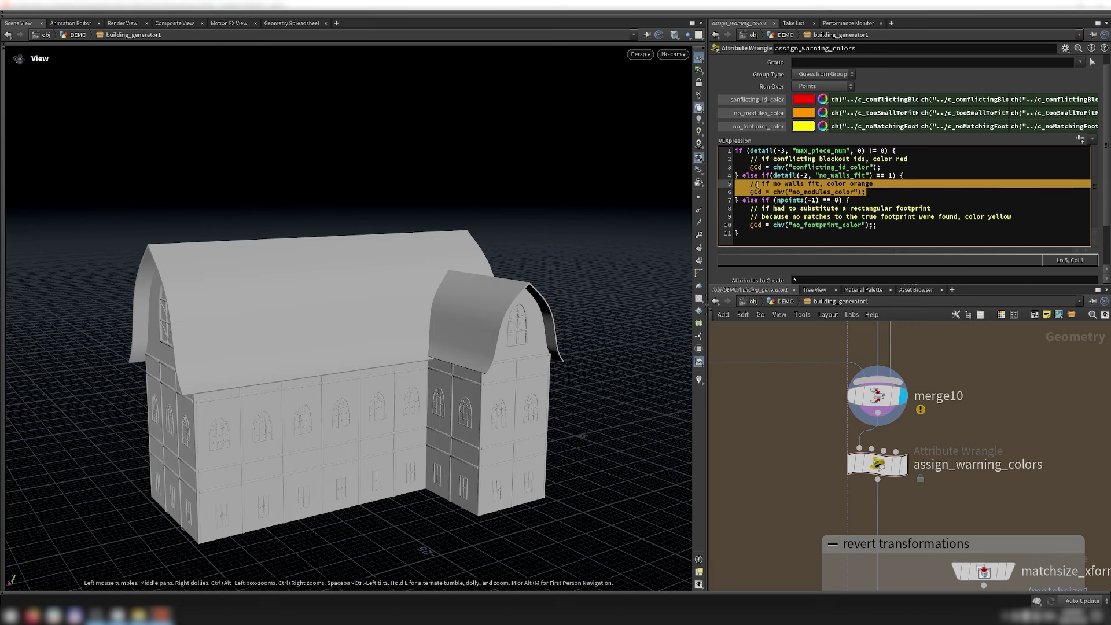
{"action": "left_click", "coordinate": [913, 167]}
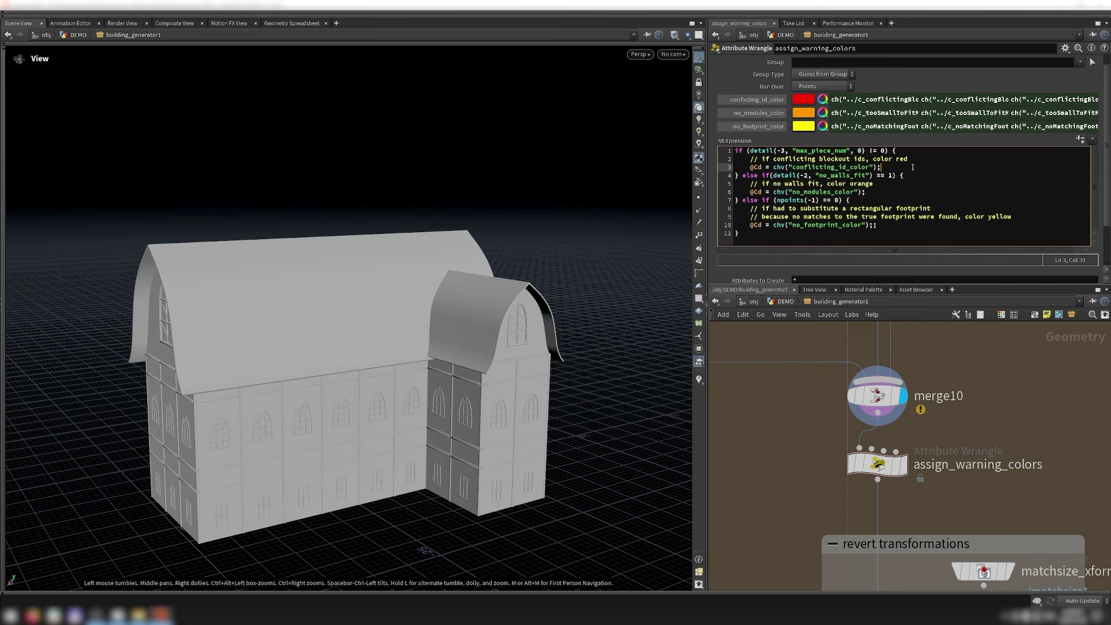
{"action": "left_click_drag", "start_coordinate": [913, 167], "coordinate": [728, 158]}
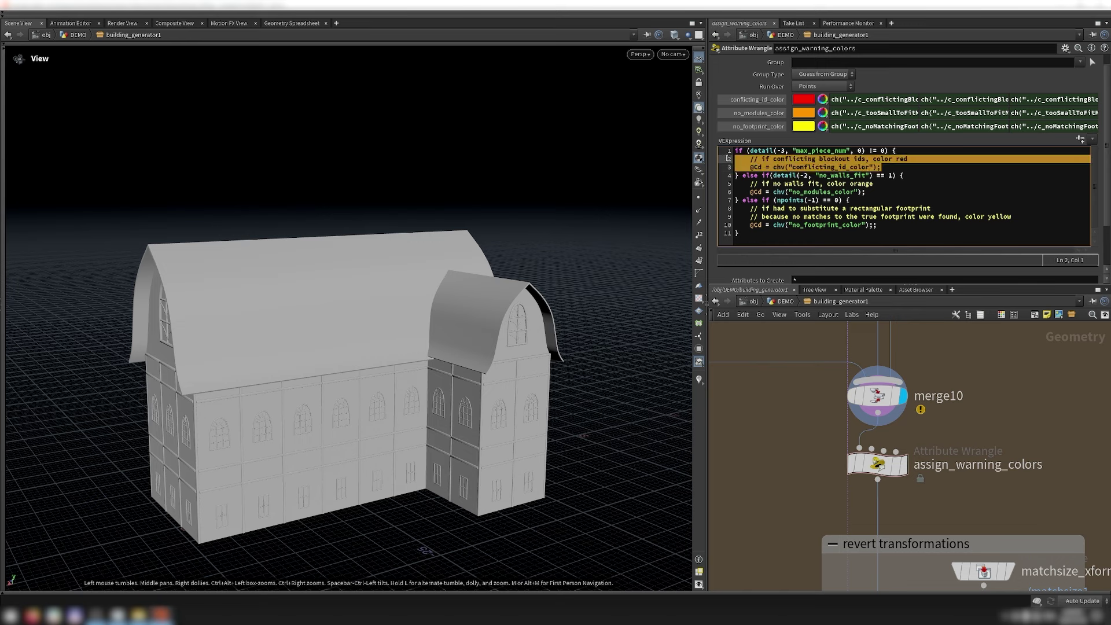
{"action": "left_click", "coordinate": [853, 200]}
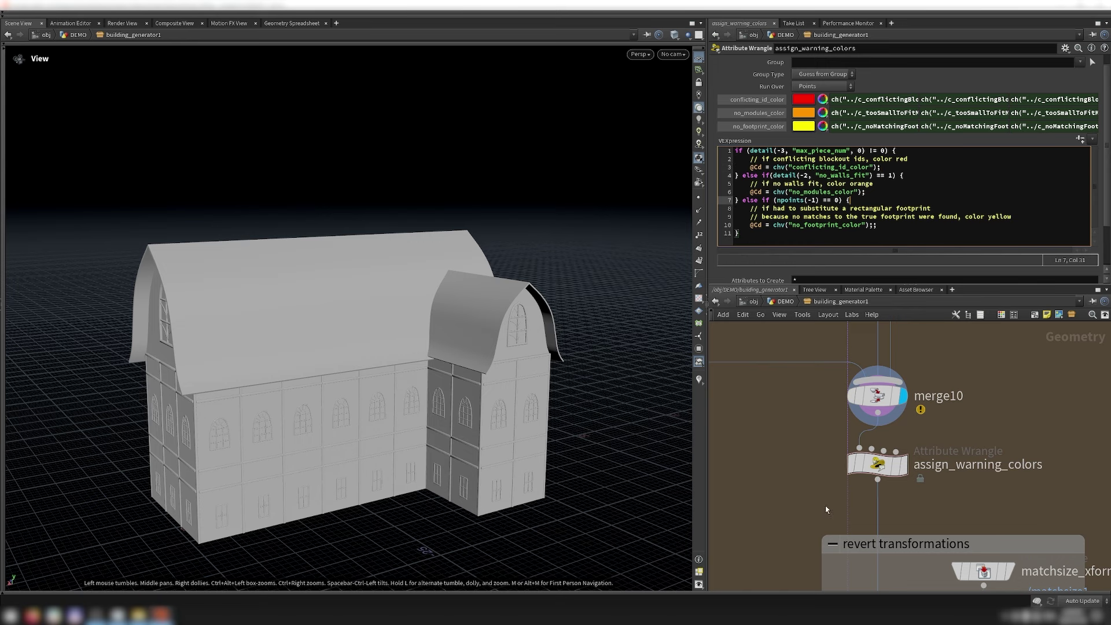
Step: Display the footprint at boolean1 and follow its piece-count branch to the OUT_number_of_pieces null
{"action": "scroll", "coordinate": [836, 524], "scroll_direction": "down", "scroll_amount": 5}
{"action": "scroll", "coordinate": [841, 498], "scroll_direction": "down", "scroll_amount": 3}
{"action": "scroll", "coordinate": [833, 365], "scroll_direction": "up", "scroll_amount": 5}
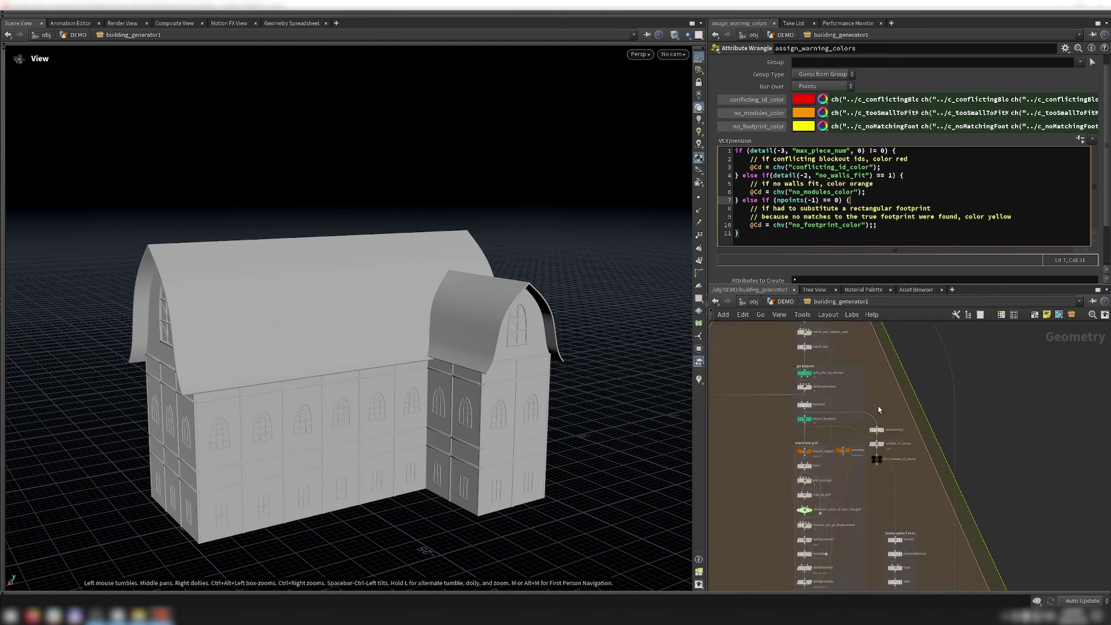
{"action": "left_click", "coordinate": [763, 368]}
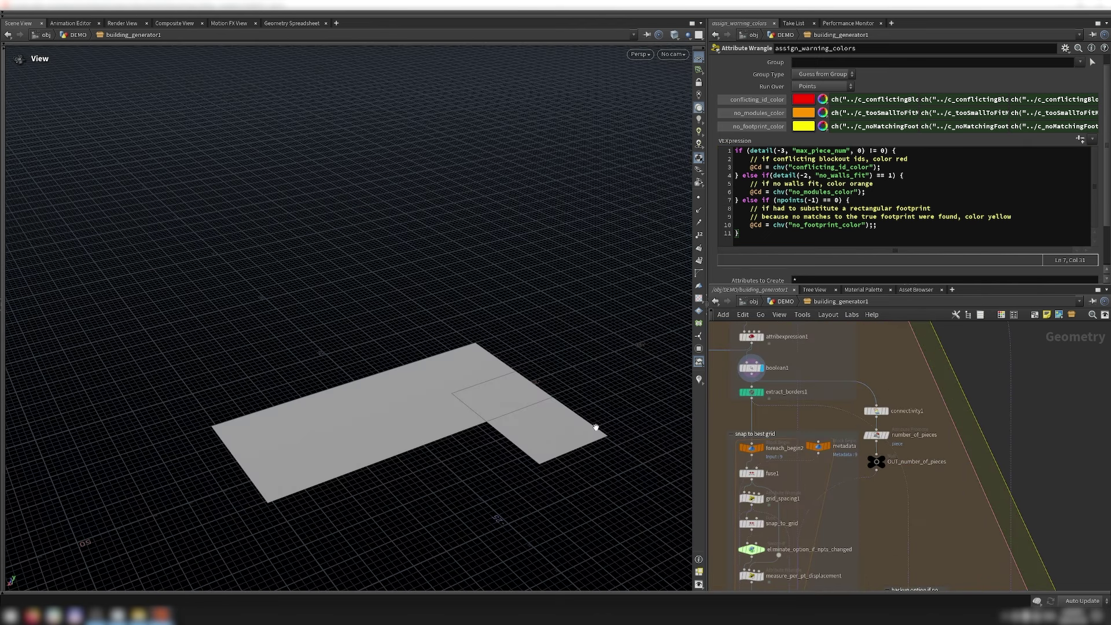
{"action": "left_click", "coordinate": [876, 461]}
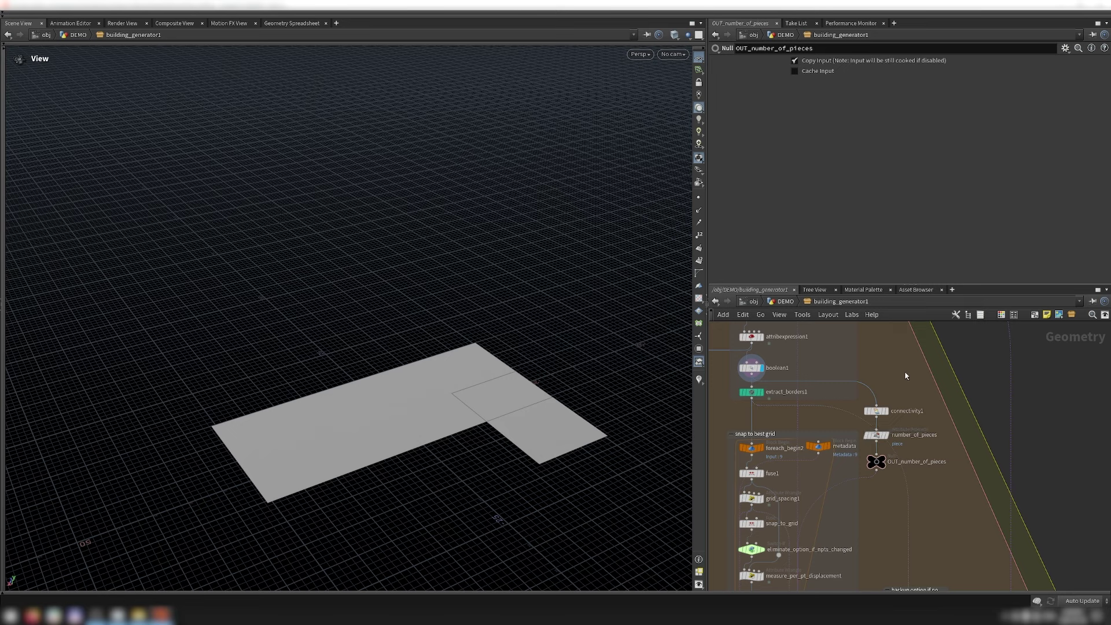
Step: Return to assign_warning_colors and examine the max_piece_num condition that triggers the conflicting id color
{"action": "scroll", "coordinate": [905, 375], "scroll_direction": "down", "scroll_amount": 5}
{"action": "scroll", "coordinate": [906, 376], "scroll_direction": "up", "scroll_amount": 5}
{"action": "left_click", "coordinate": [889, 443]}
{"action": "left_click", "coordinate": [825, 153]}
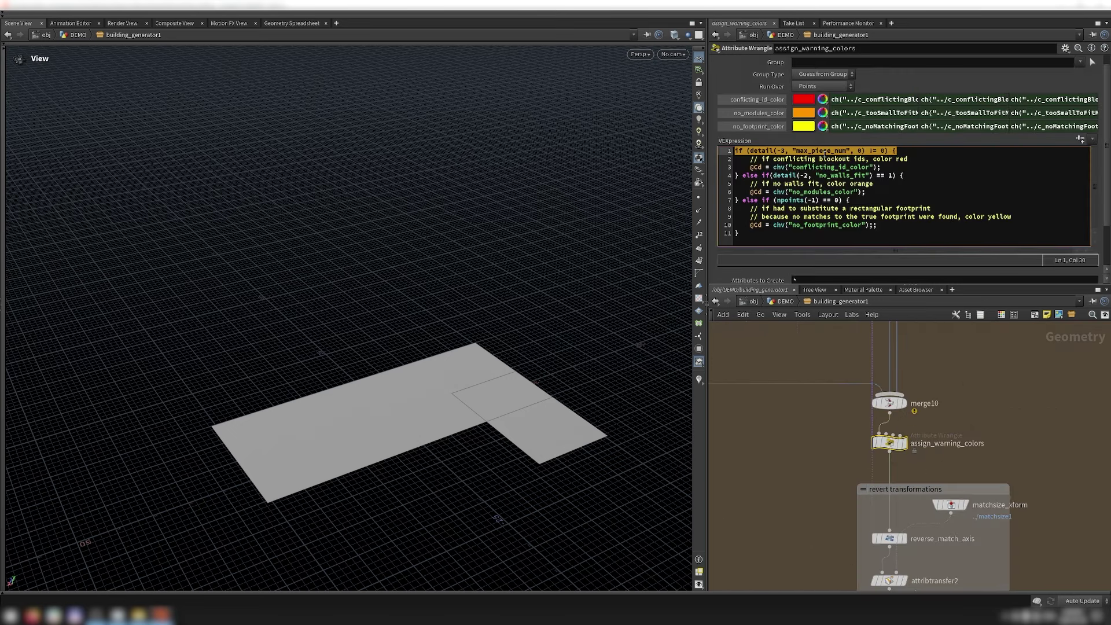
{"action": "left_click", "coordinate": [824, 154]}
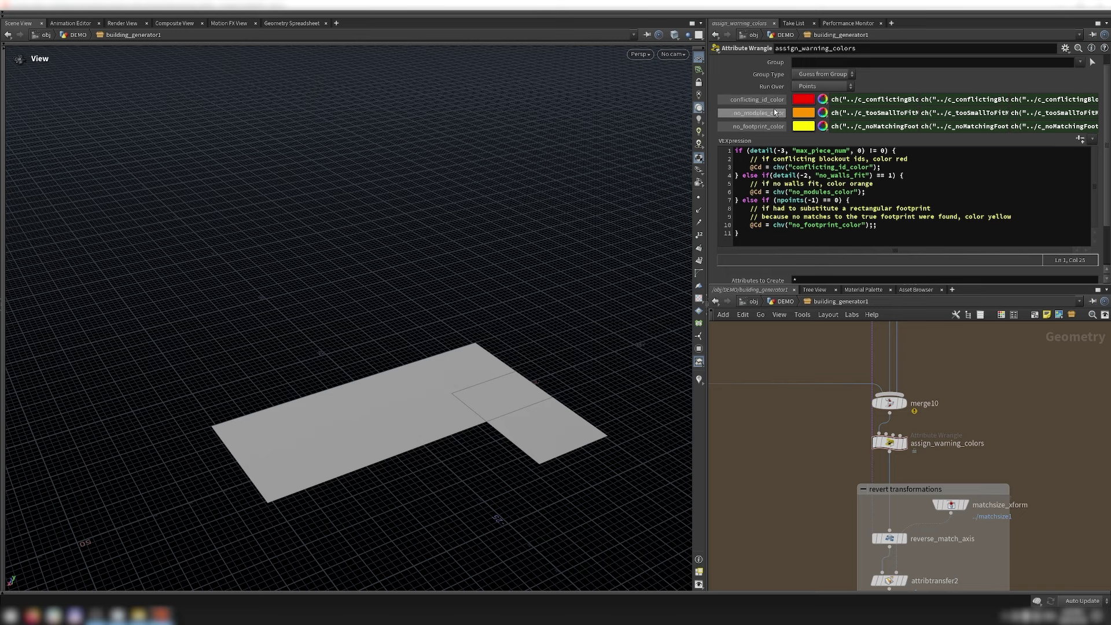
Step: Go up to the DEMO network, expand building_generator1's Warning Colors settings, and frame all the generated buildings
{"action": "left_click", "coordinate": [774, 307]}
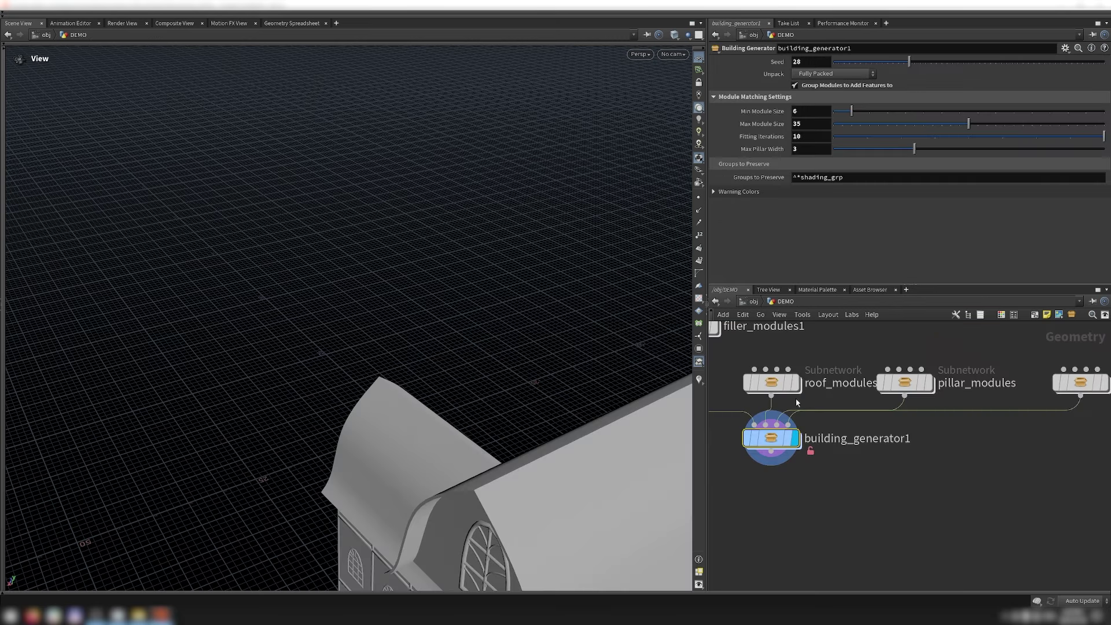
{"action": "left_click", "coordinate": [747, 192]}
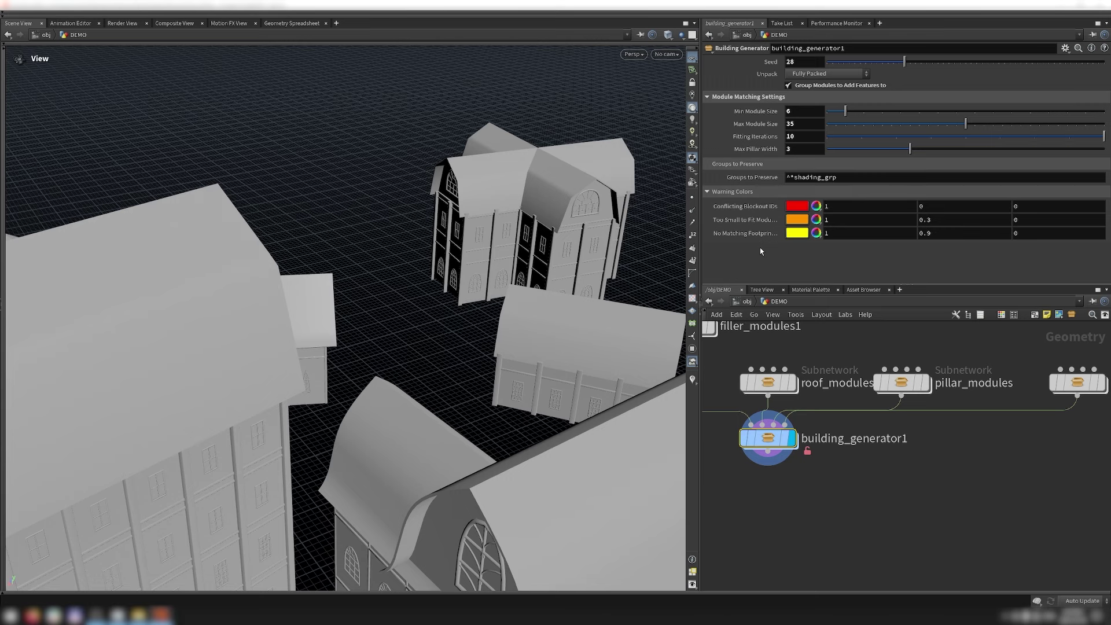
{"action": "key", "text": "f"}
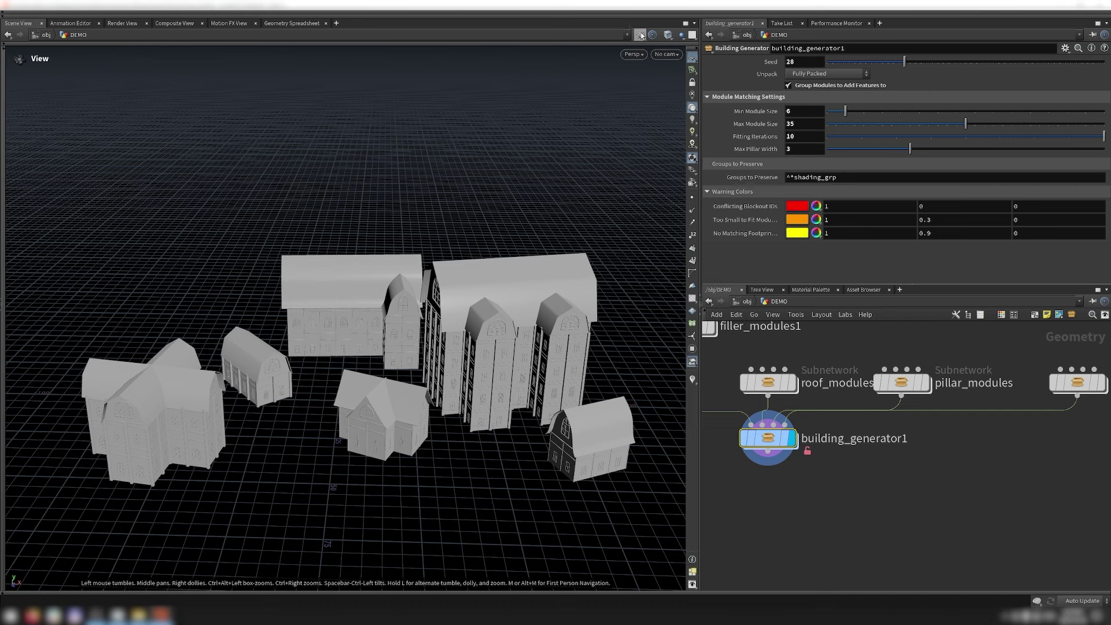
Step: Enter the building_blockout network, select transform19, and undo its last parameter change while keeping the generated buildings in view
{"action": "double_click", "coordinate": [1077, 383]}
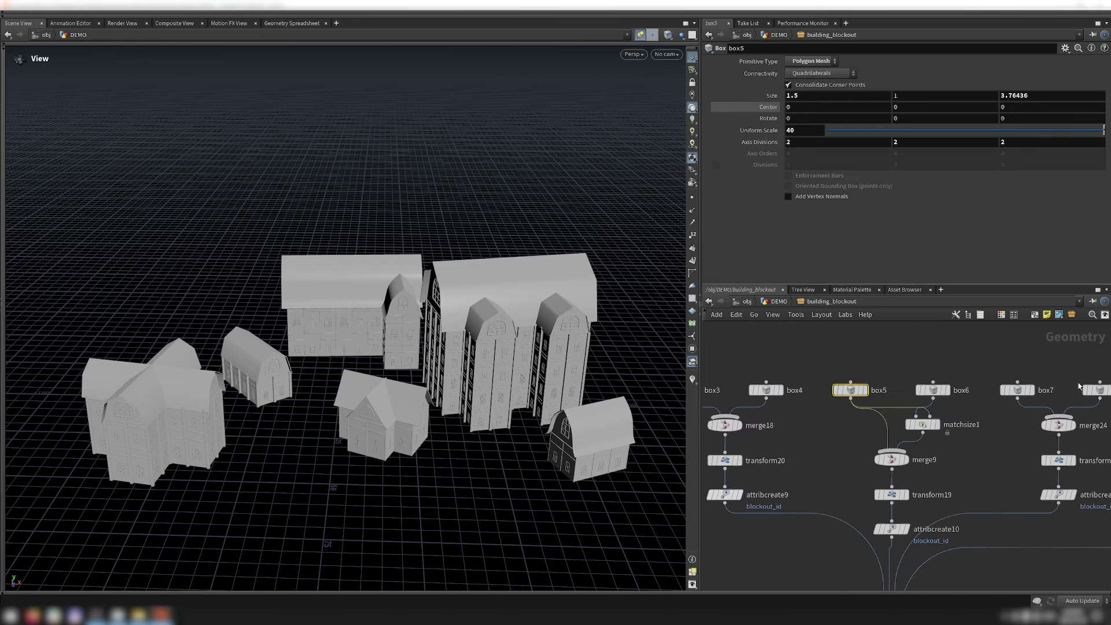
{"action": "left_click", "coordinate": [892, 494]}
{"action": "key", "text": "ctrl+z"}
{"action": "key", "text": "h"}
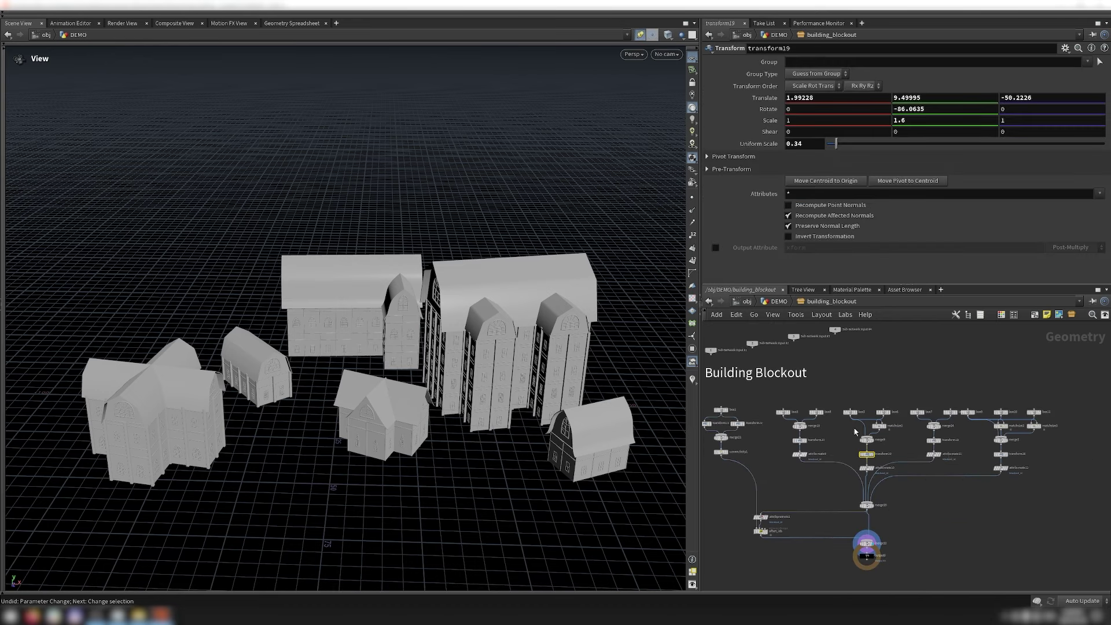
Step: Try giving attribcreate11 and attribcreate12 the same blockout_id of 3, undo the change, and return to the DEMO network
{"action": "scroll", "coordinate": [1017, 473], "scroll_direction": "up", "scroll_amount": 4}
{"action": "left_click_drag", "start_coordinate": [1002, 495], "coordinate": [942, 456]}
{"action": "left_click", "coordinate": [868, 442], "text": "shift"}
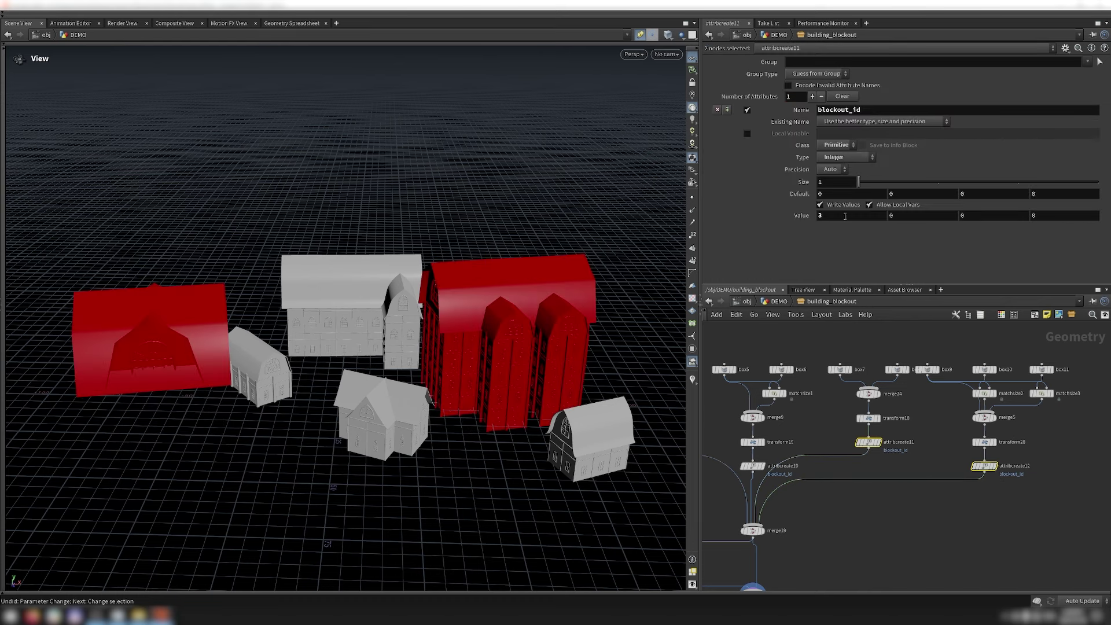
{"action": "key", "text": "Return"}
{"action": "key", "text": "u"}
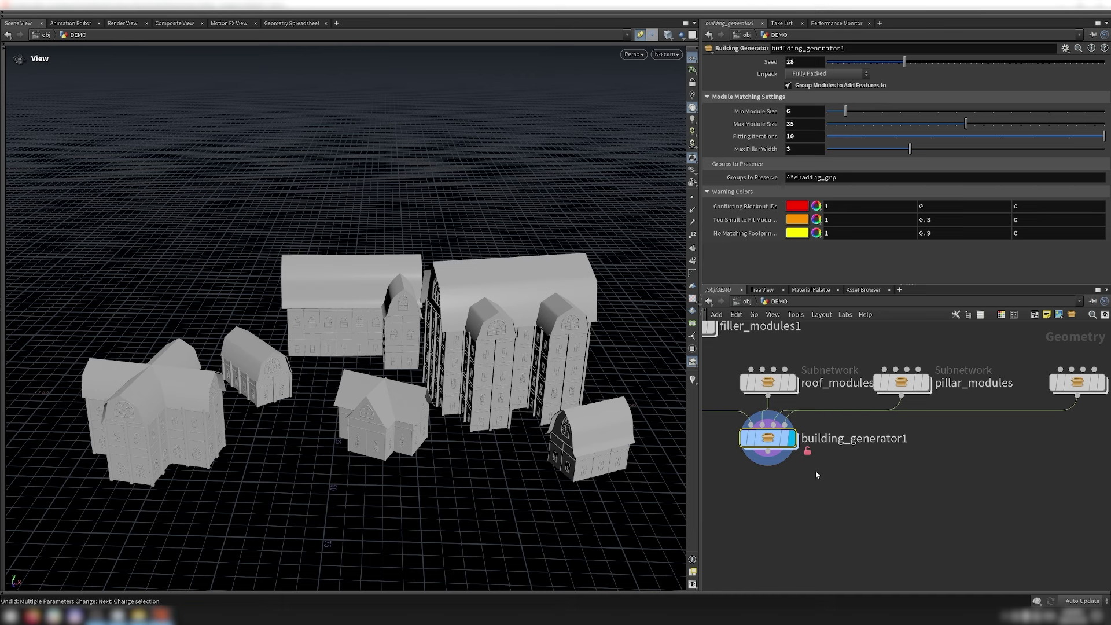
Step: Enter building_generator1 and compare the single building at matchsize2 with all the merged buildings at foreach_end1
{"action": "mouse_move", "coordinate": [774, 446]}
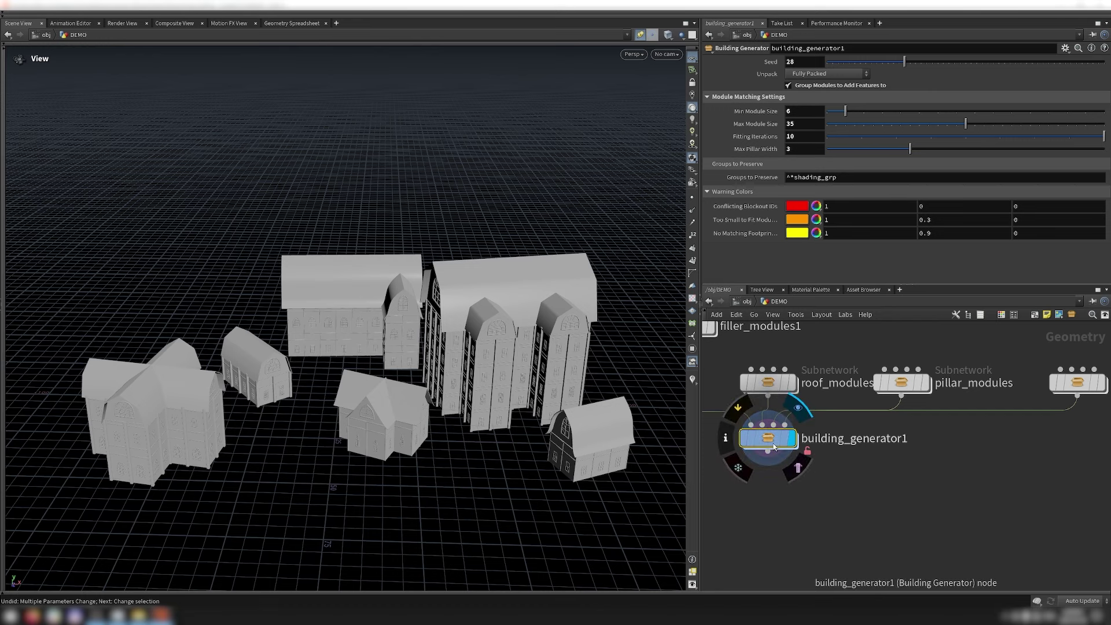
{"action": "double_click", "coordinate": [773, 444]}
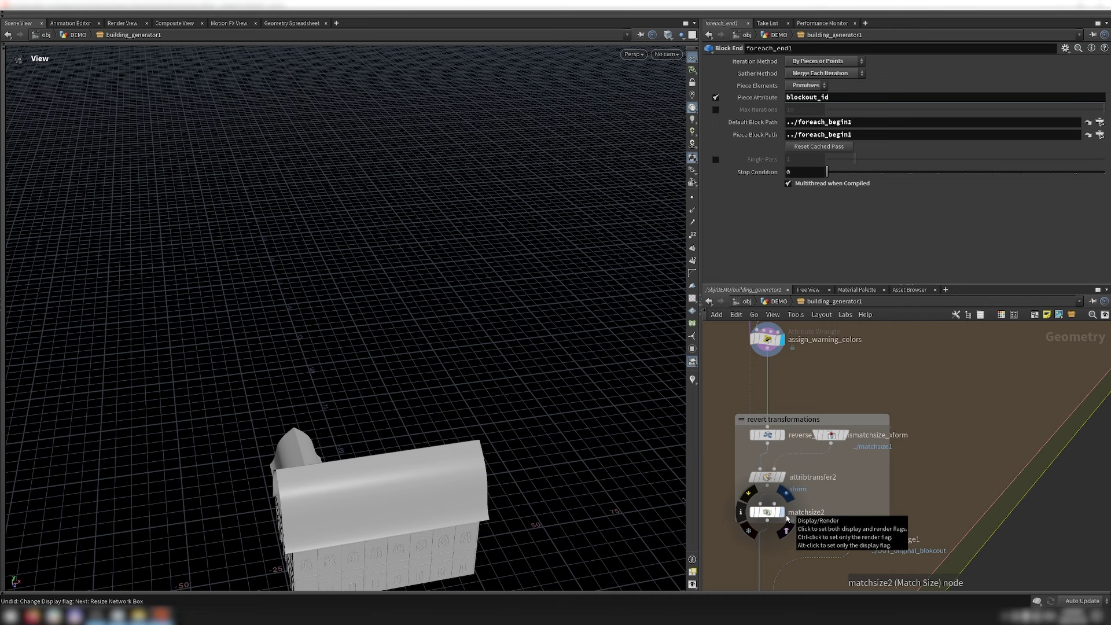
{"action": "left_click", "coordinate": [787, 519]}
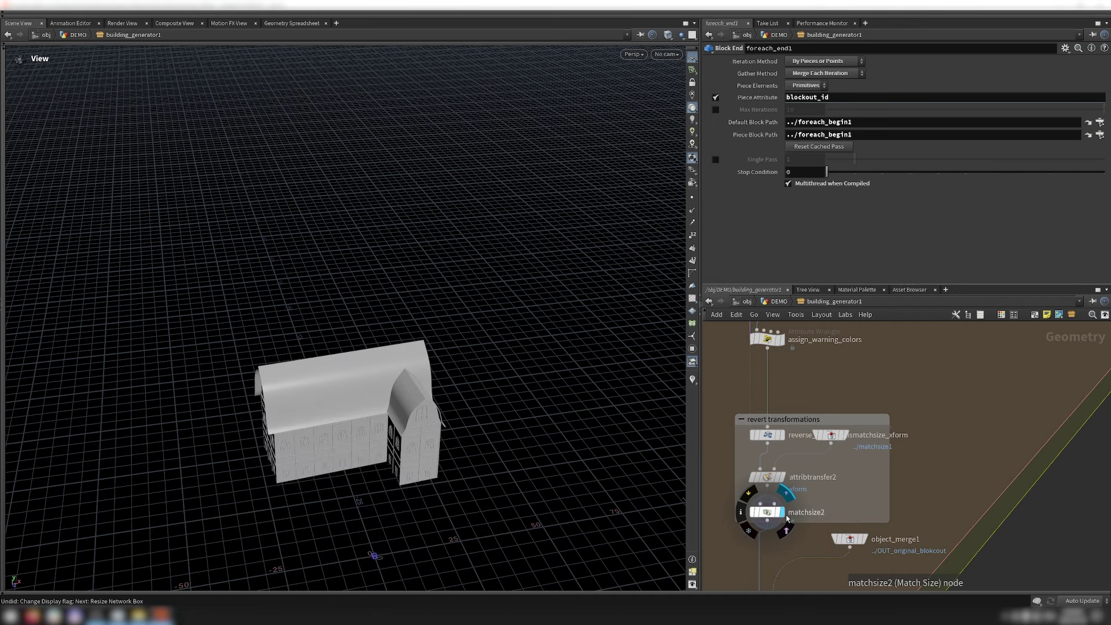
{"action": "scroll", "coordinate": [788, 517], "scroll_direction": "down", "scroll_amount": 3}
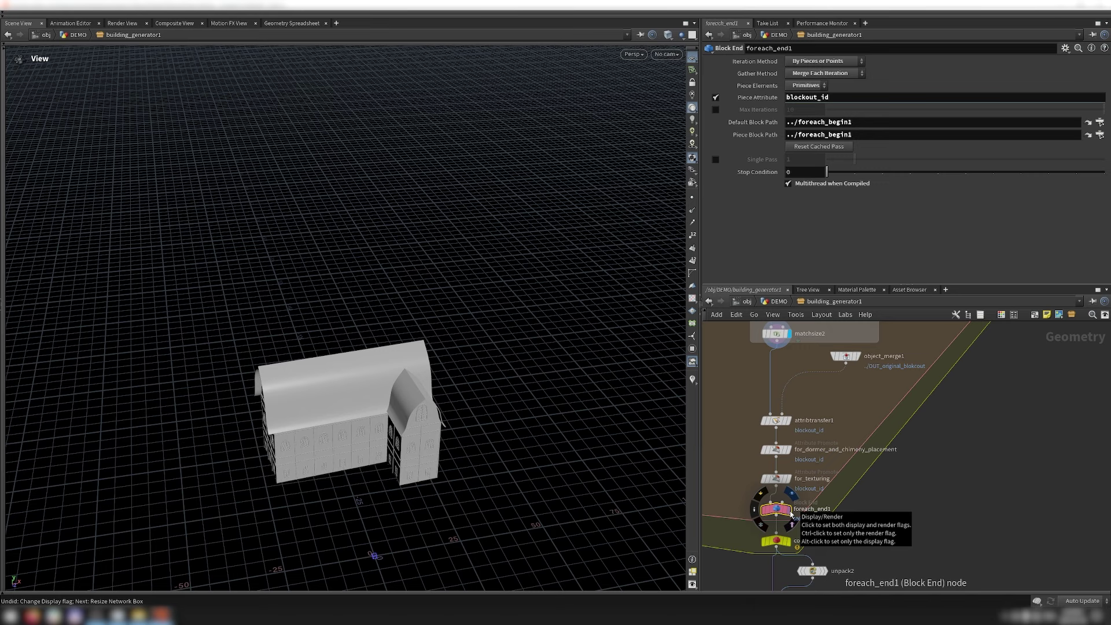
{"action": "left_click", "coordinate": [791, 513]}
Step: Inspect the blockout_id promotion settings of for_dormer_and_chimney_placement and for_texturing, and view the closing nodes down to the output
{"action": "left_click", "coordinate": [775, 449]}
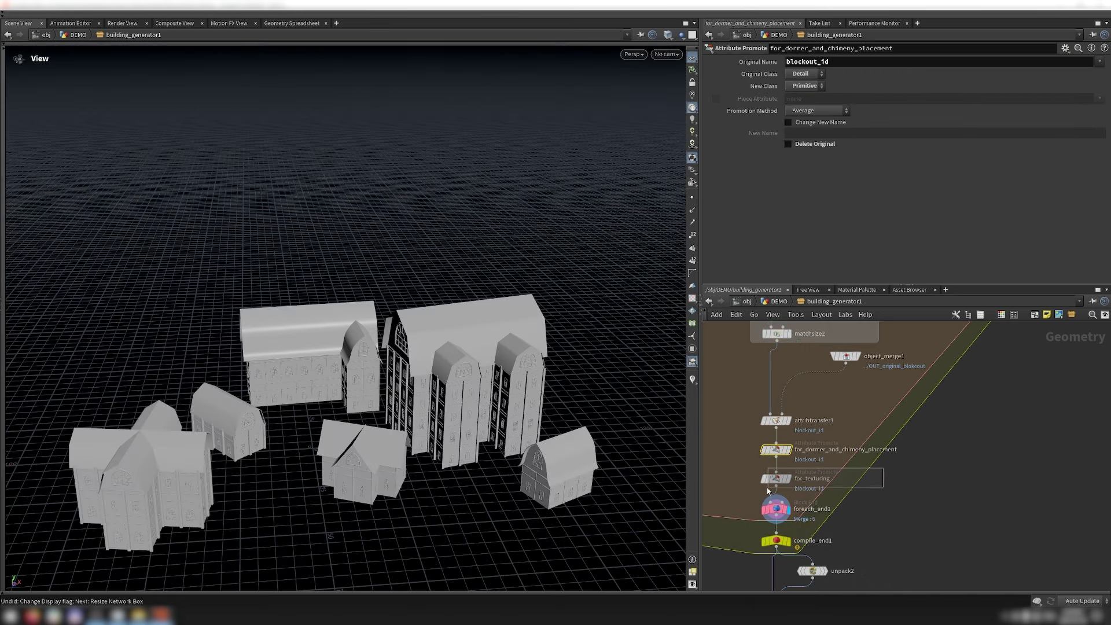
{"action": "left_click_drag", "start_coordinate": [767, 488], "coordinate": [879, 466]}
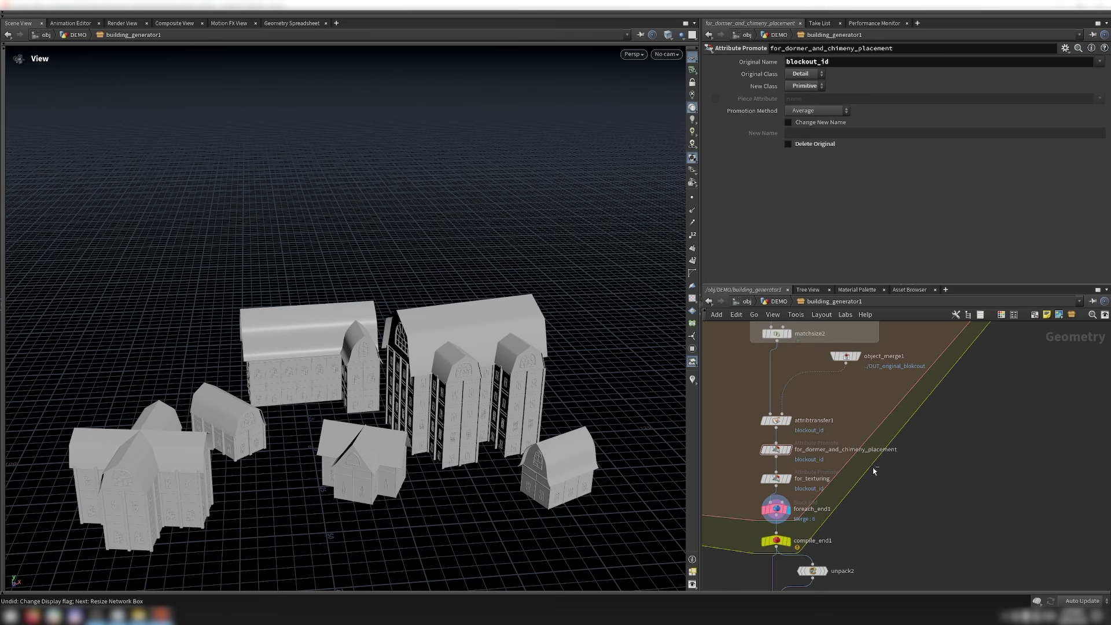
{"action": "left_click_drag", "start_coordinate": [880, 466], "coordinate": [752, 484]}
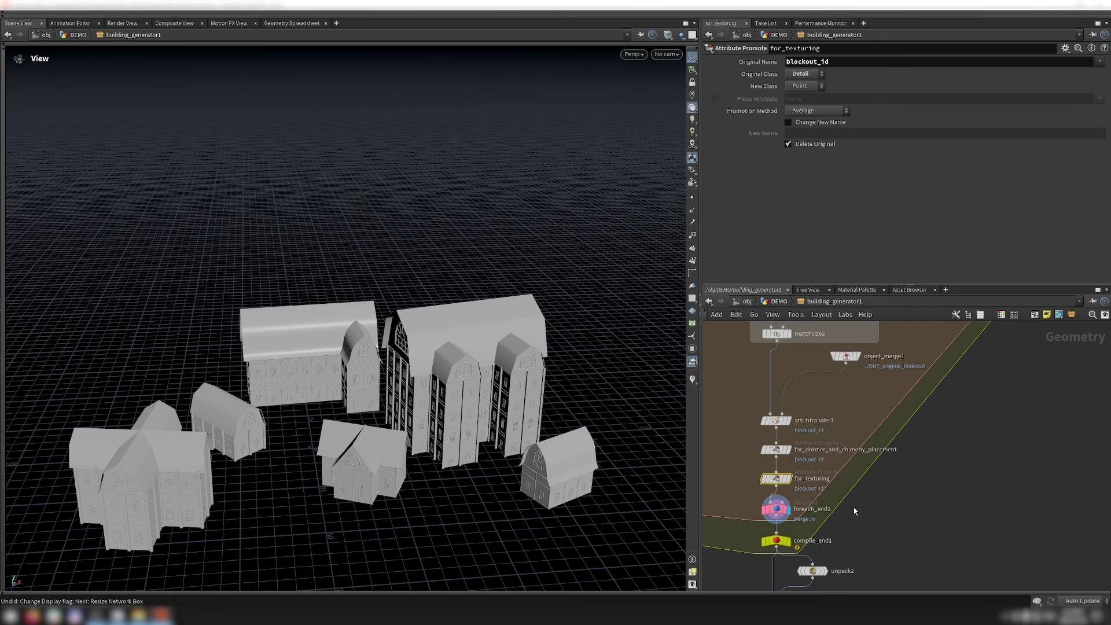
{"action": "middle_click_drag", "start_coordinate": [855, 511], "coordinate": [878, 436]}
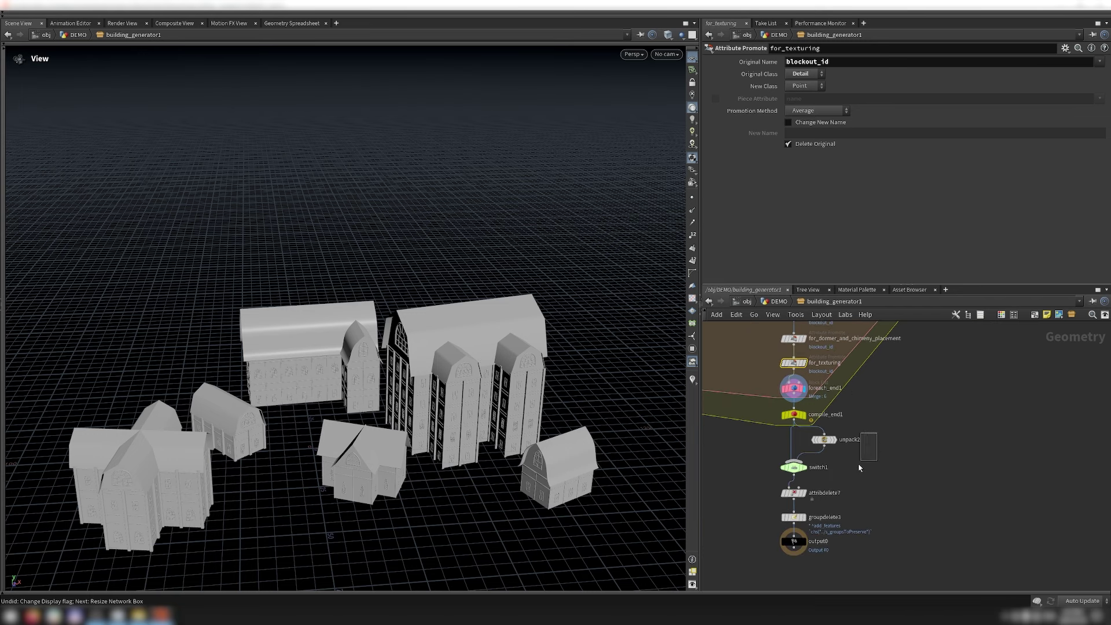
{"action": "left_click", "coordinate": [890, 435]}
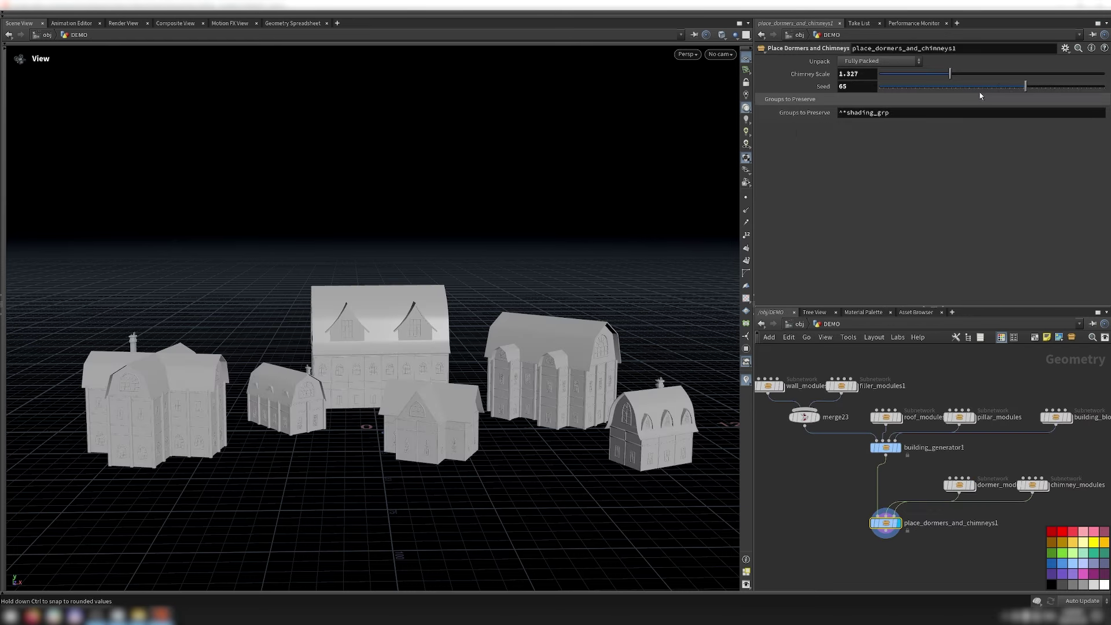
Step: On place_dormers_and_chimneys1, set the chimney scale to 1.403 and the seed to 17
{"action": "mouse_move", "coordinate": [980, 91]}
{"action": "left_mouse_down"}
{"action": "mouse_move", "coordinate": [885, 92]}
{"action": "mouse_move", "coordinate": [1061, 96]}
{"action": "mouse_move", "coordinate": [903, 93]}
{"action": "mouse_move", "coordinate": [1012, 83]}
{"action": "mouse_move", "coordinate": [960, 82]}
{"action": "left_mouse_up"}
{"action": "mouse_move", "coordinate": [890, 524]}
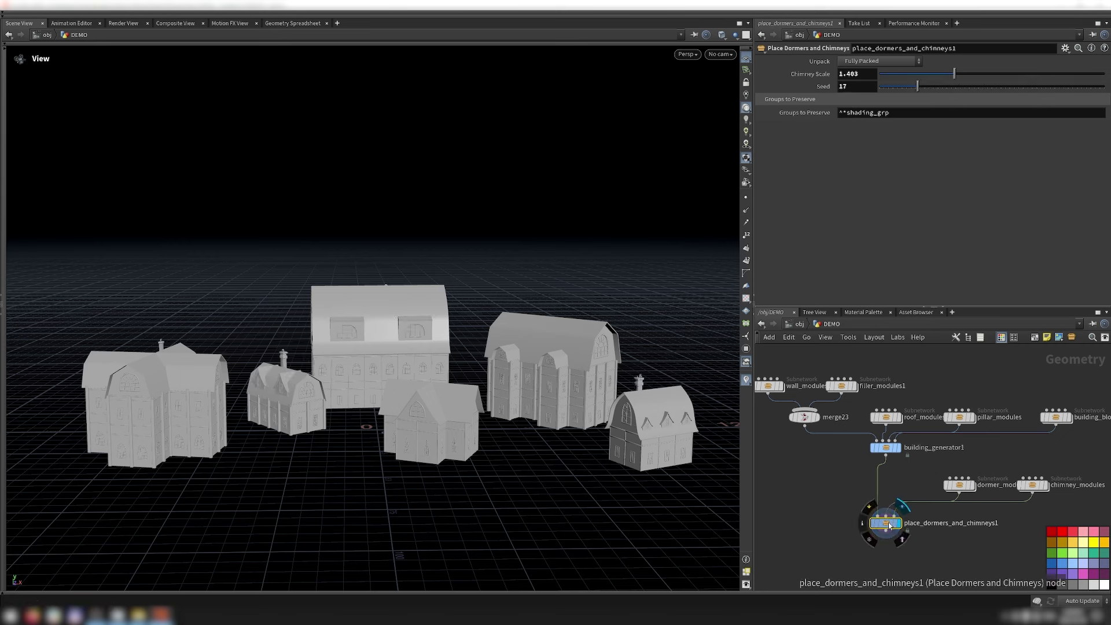
Step: Enter place_dormers_and_chimneys1, display the single building at foreach_begin2, and inspect the blockout_id_offset wrangle code
{"action": "double_click", "coordinate": [887, 524]}
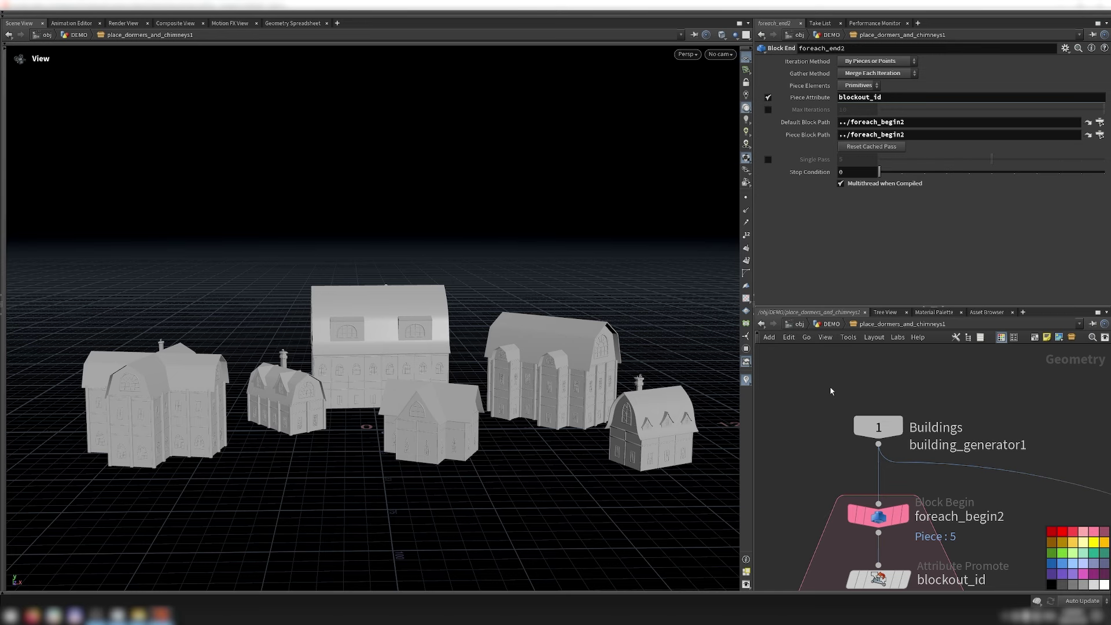
{"action": "middle_click_drag", "start_coordinate": [971, 499], "coordinate": [970, 394]}
{"action": "left_click", "coordinate": [905, 411]}
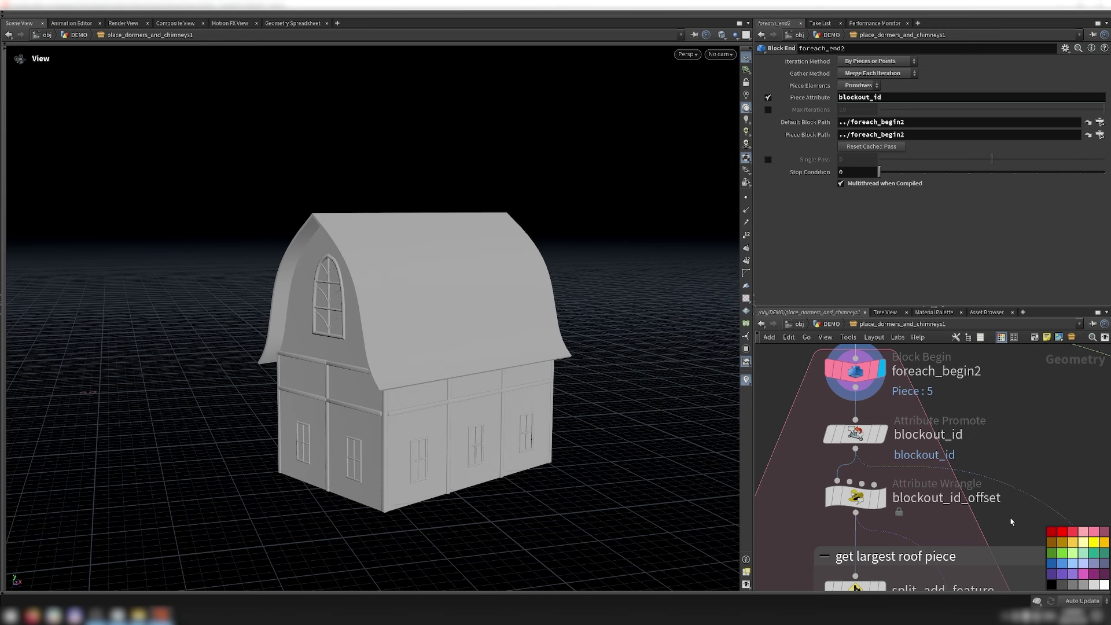
{"action": "left_click", "coordinate": [855, 499]}
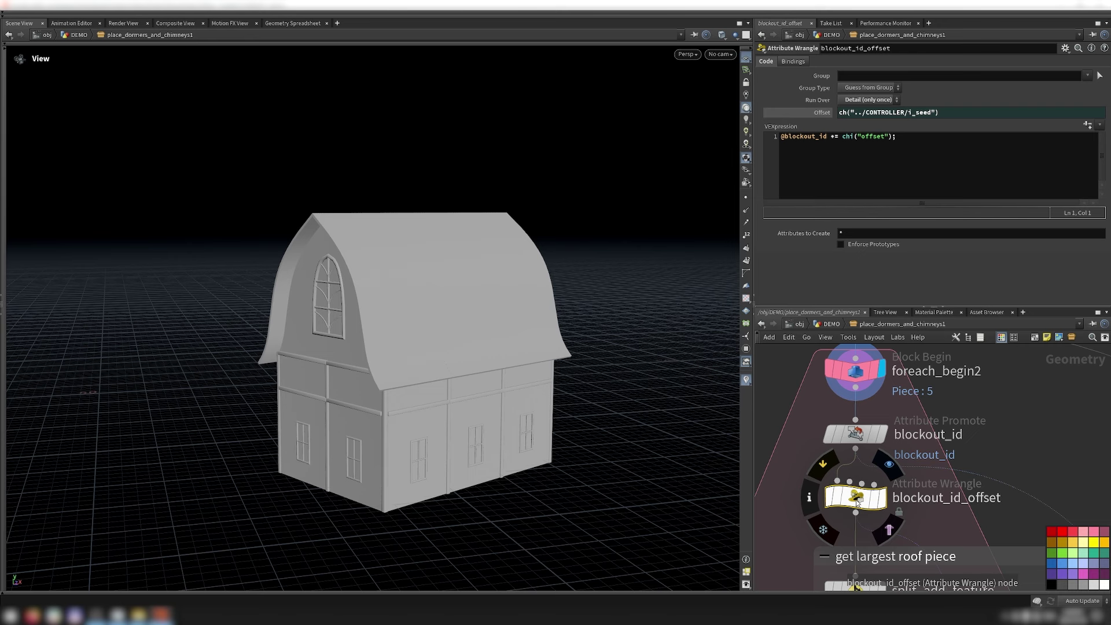
Step: Display the largest roof piece stage by stage, from split_add_feature through unpack3, split_prim_by_normal1 and fuse1 to isolate_one_piece
{"action": "left_click", "coordinate": [883, 586]}
{"action": "scroll", "coordinate": [899, 379], "scroll_direction": "down", "scroll_amount": 3}
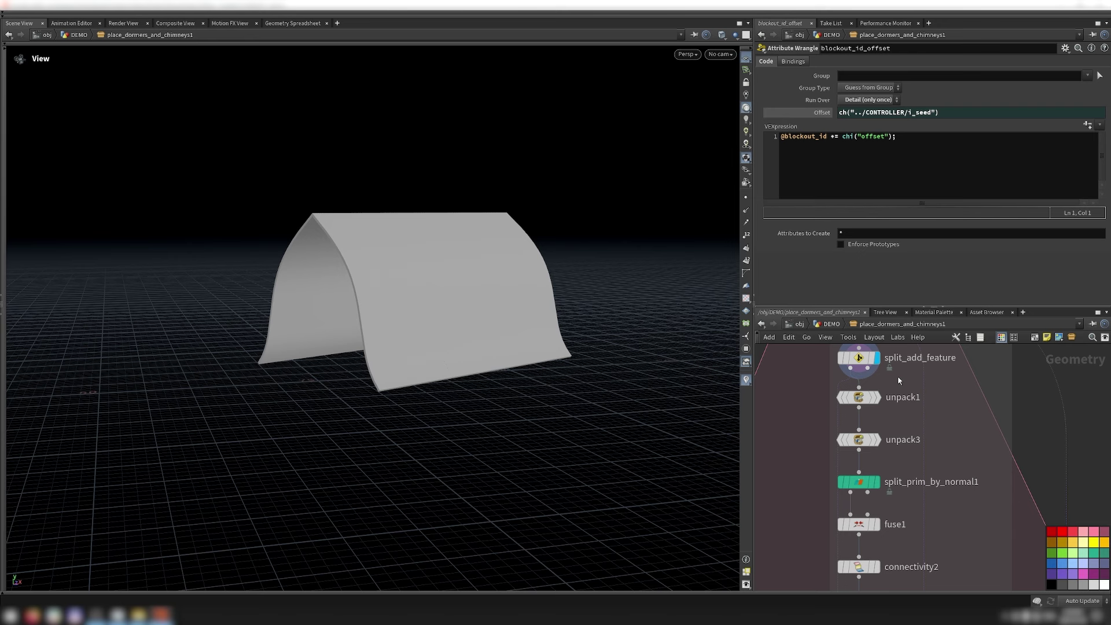
{"action": "mouse_move", "coordinate": [914, 446]}
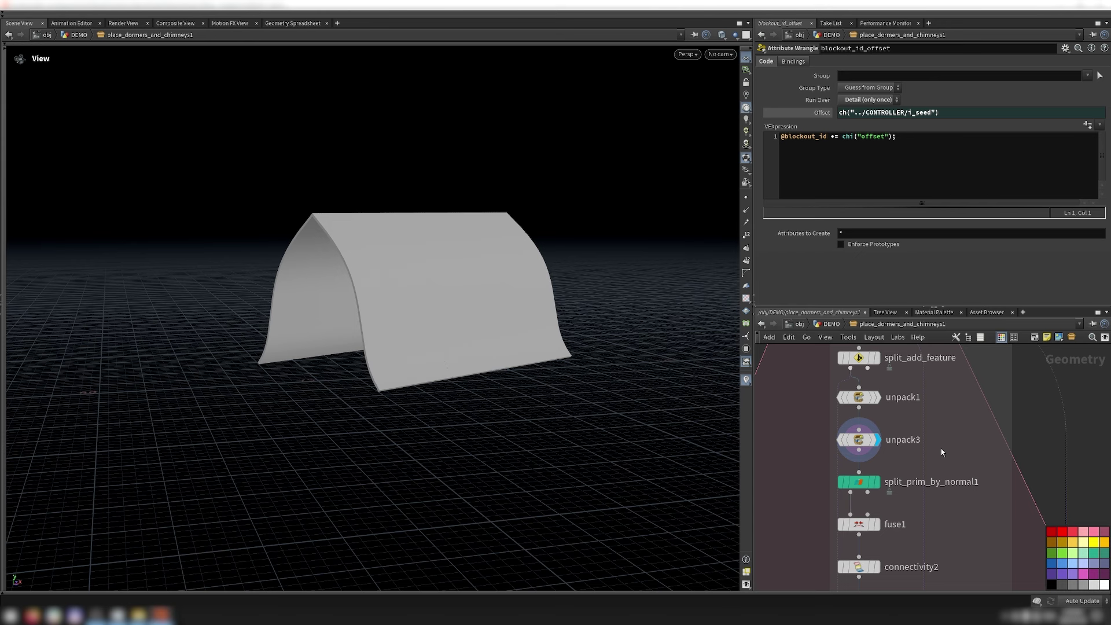
{"action": "left_click", "coordinate": [874, 484]}
{"action": "left_click", "coordinate": [880, 487]}
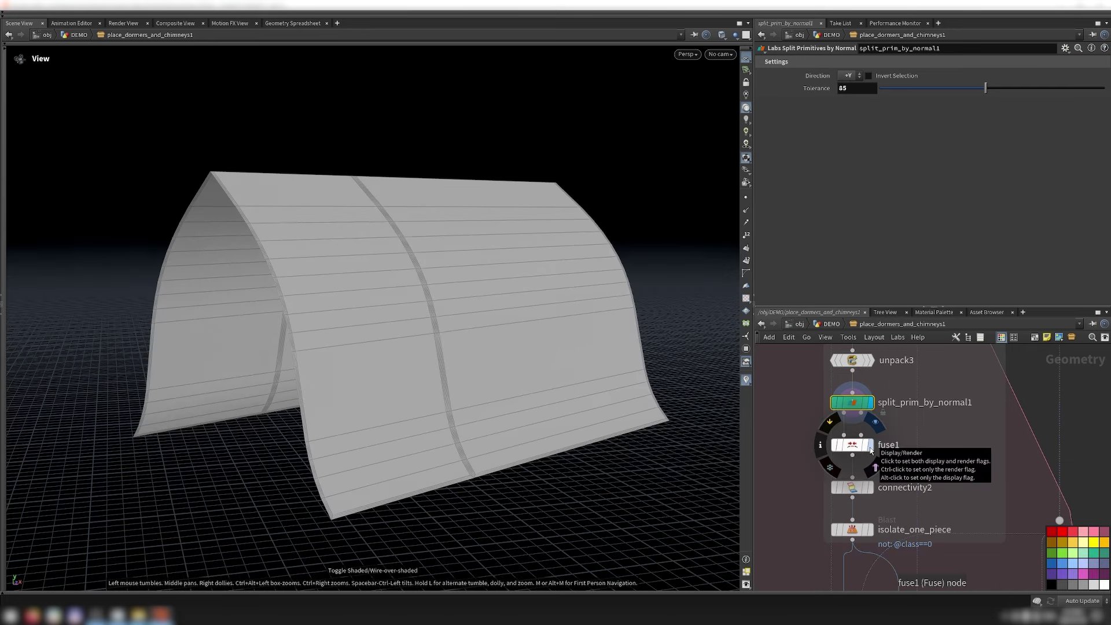
{"action": "left_click", "coordinate": [871, 447]}
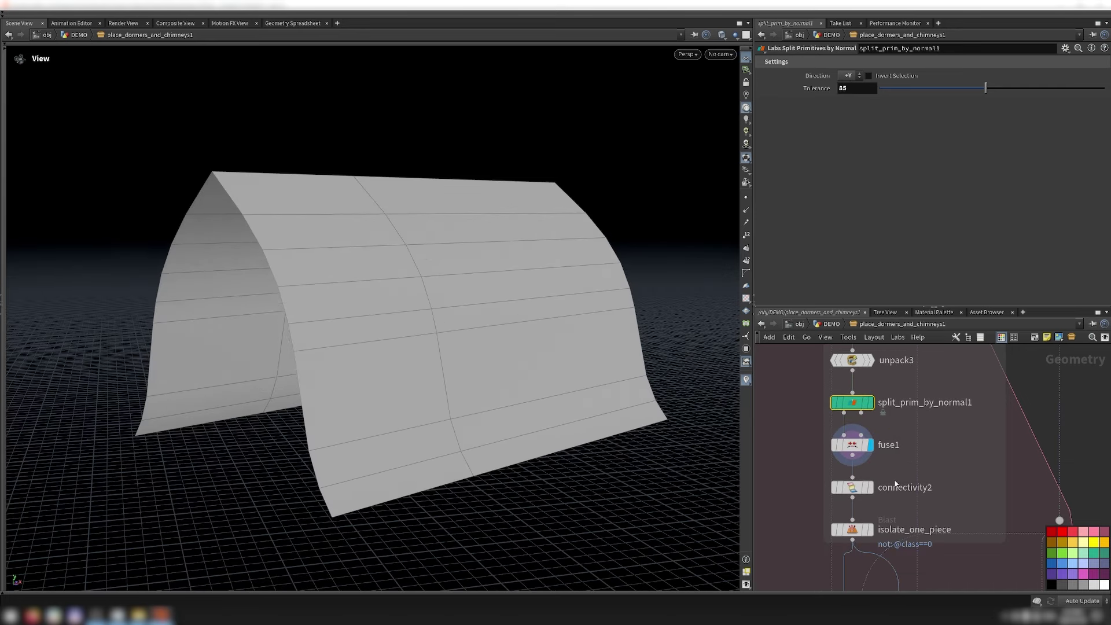
{"action": "left_click", "coordinate": [871, 488]}
{"action": "left_click", "coordinate": [873, 528]}
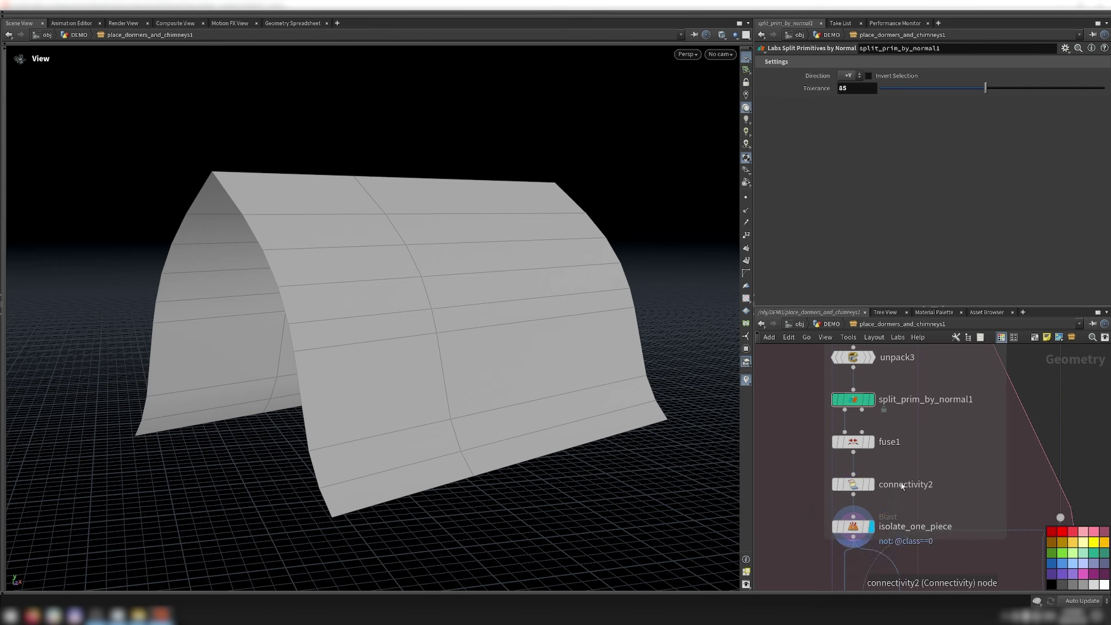
Step: In the rotate to match axis section, display the edge at blast2, examine the match_axis_rotation_amt code, and display match_axis
{"action": "scroll", "coordinate": [901, 483], "scroll_direction": "down", "scroll_amount": 2}
{"action": "middle_click_drag", "start_coordinate": [901, 483], "coordinate": [906, 414]}
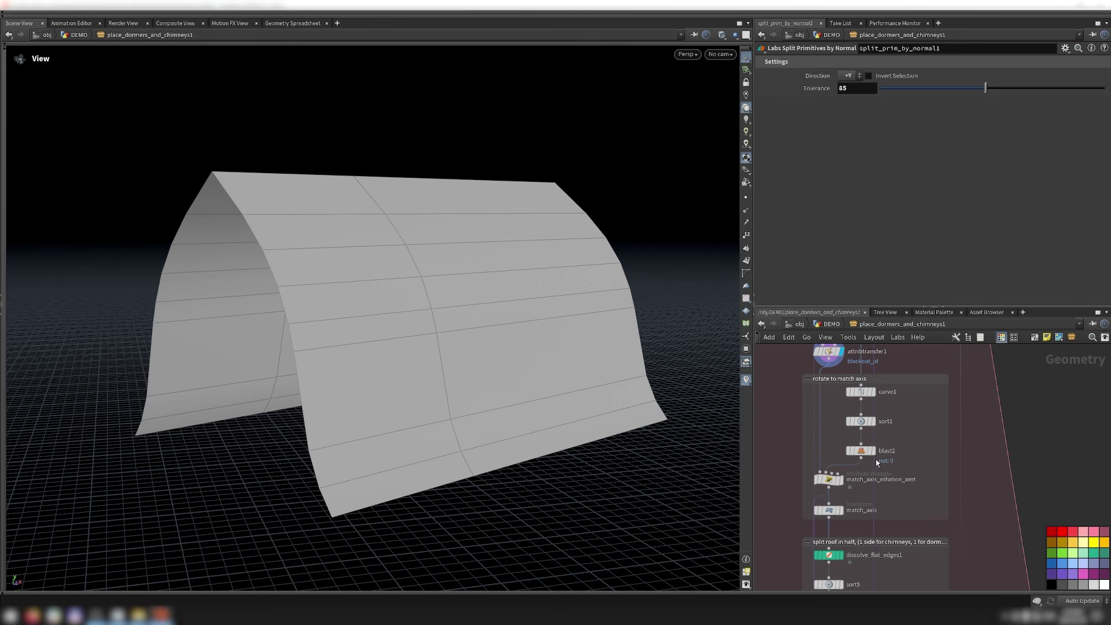
{"action": "mouse_move", "coordinate": [876, 454]}
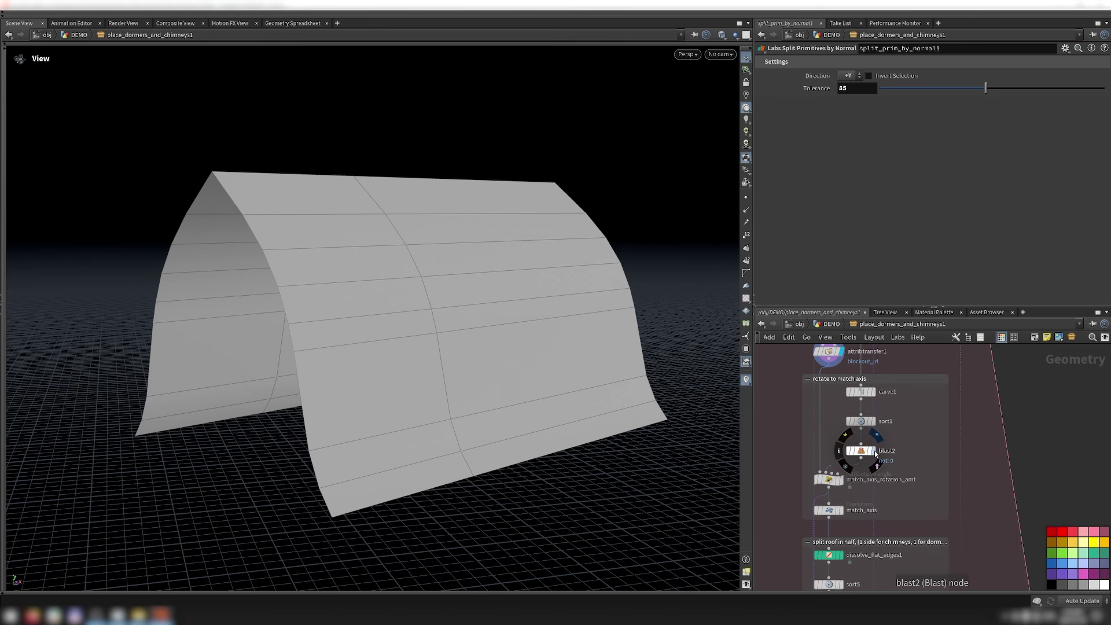
{"action": "left_click", "coordinate": [876, 454]}
{"action": "left_click", "coordinate": [840, 480]}
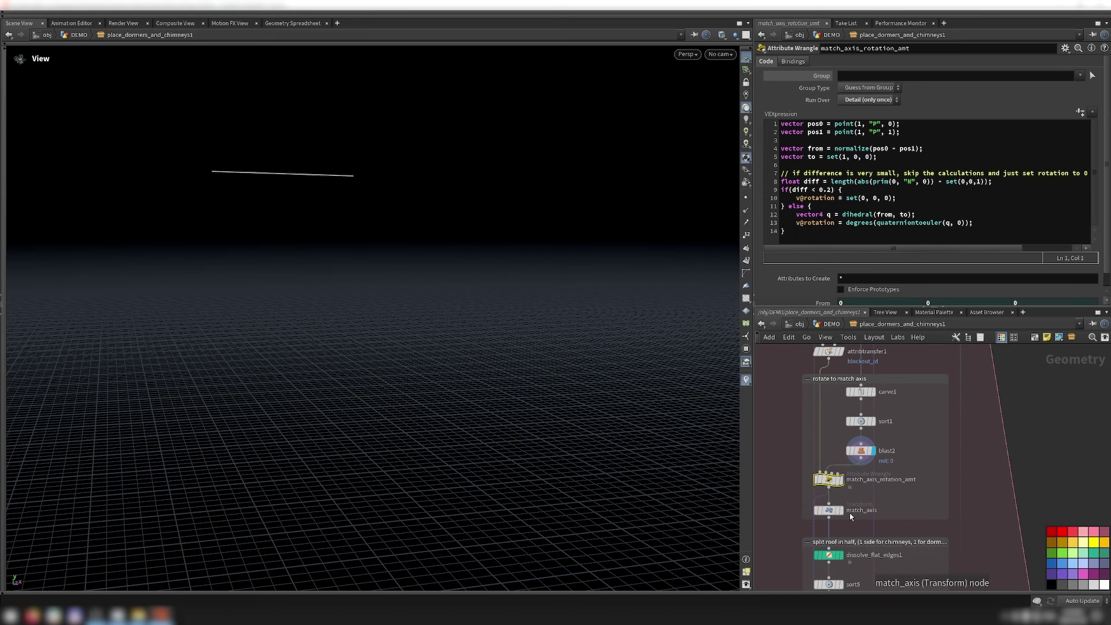
{"action": "left_click", "coordinate": [843, 510]}
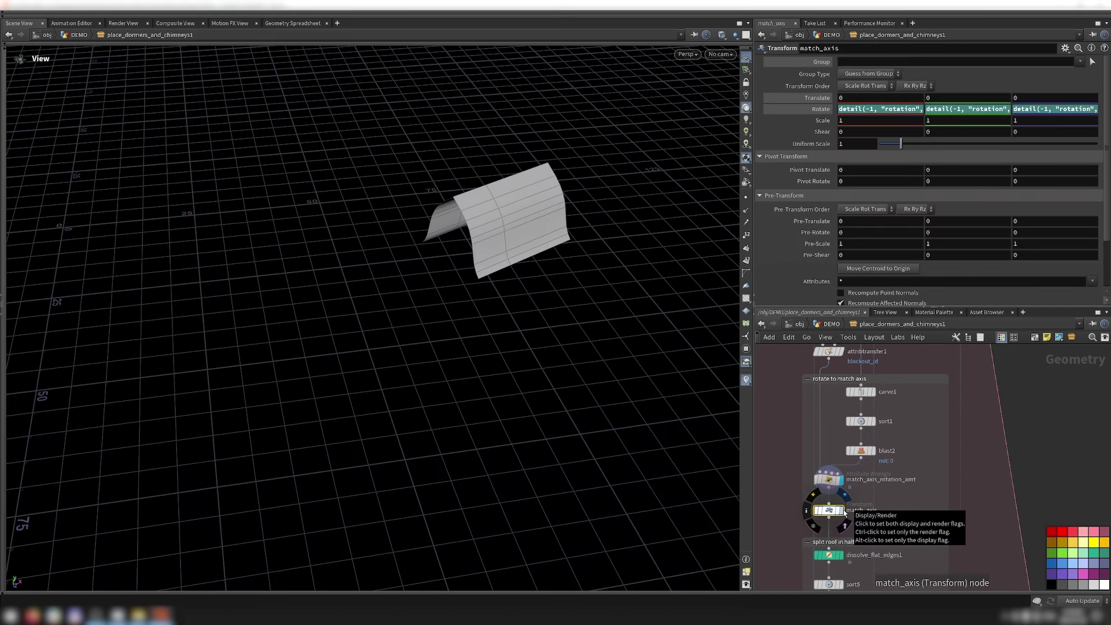
Step: In the split roof in half section, display dissolve_flat_edges1, sort5 and splitpoints1 and inspect their sort and point group settings
{"action": "scroll", "coordinate": [810, 465], "scroll_direction": "down", "scroll_amount": 3}
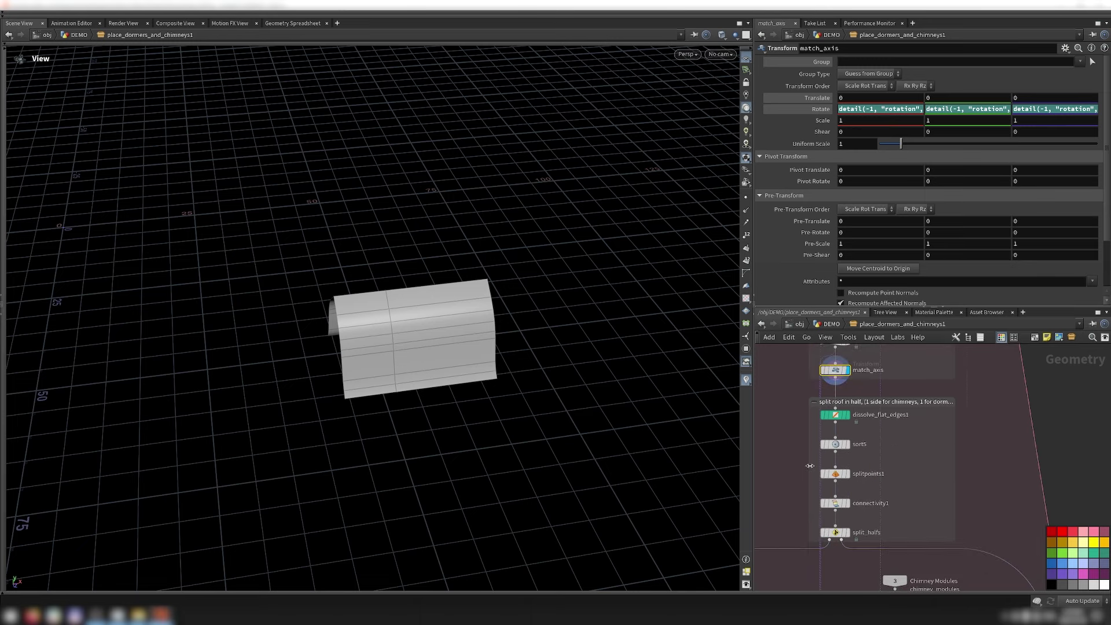
{"action": "left_click_drag", "start_coordinate": [499, 439], "coordinate": [439, 380]}
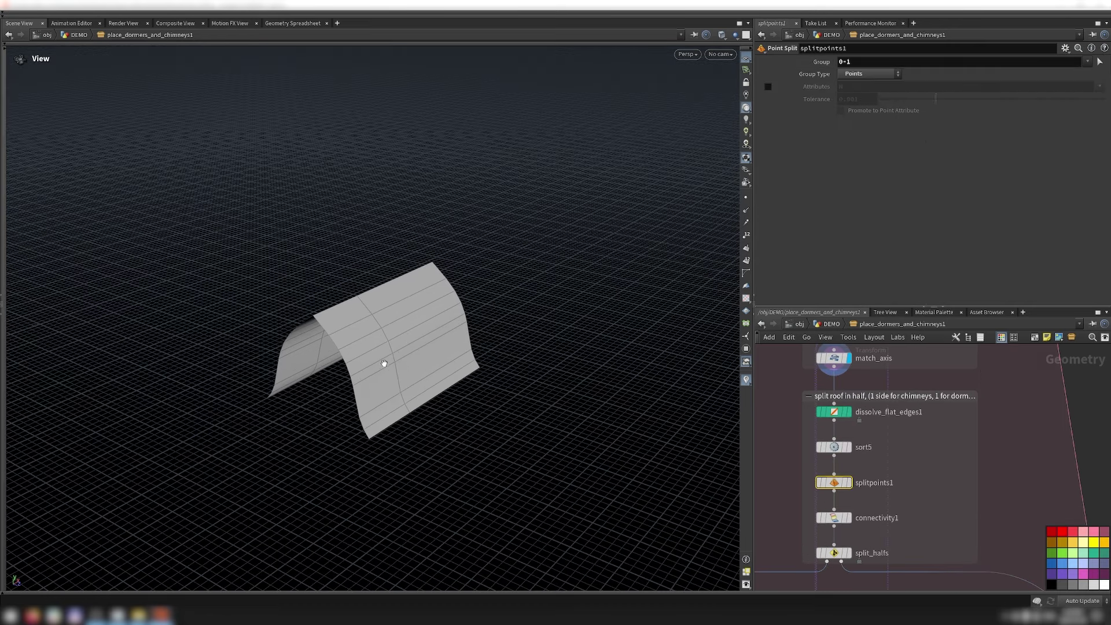
{"action": "left_click", "coordinate": [852, 416]}
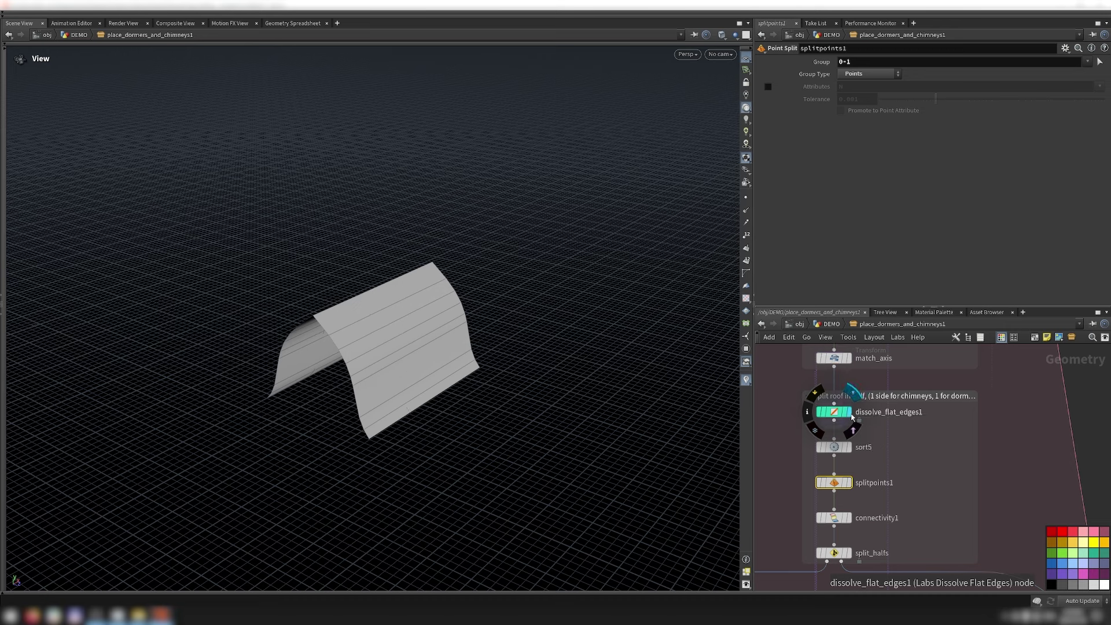
{"action": "left_click", "coordinate": [860, 447]}
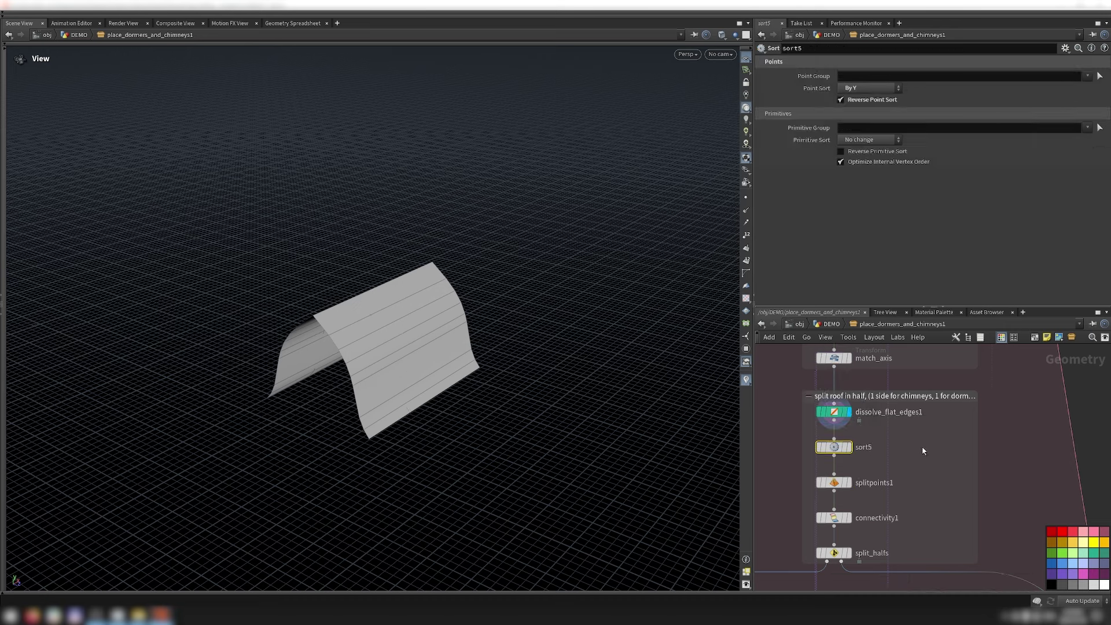
{"action": "left_click", "coordinate": [848, 447]}
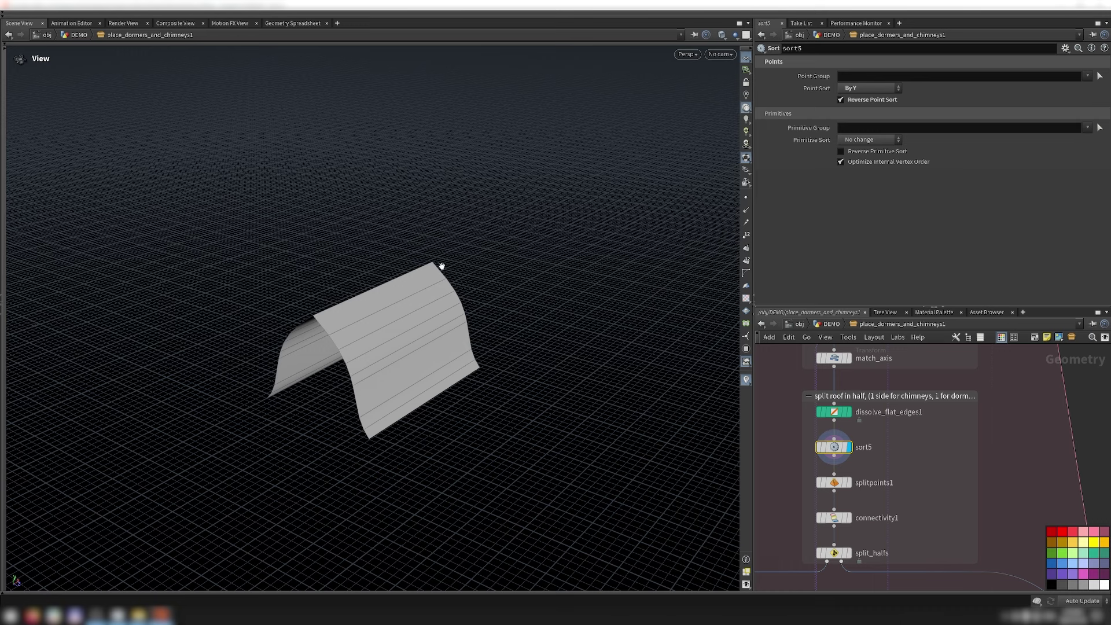
{"action": "left_click", "coordinate": [846, 483]}
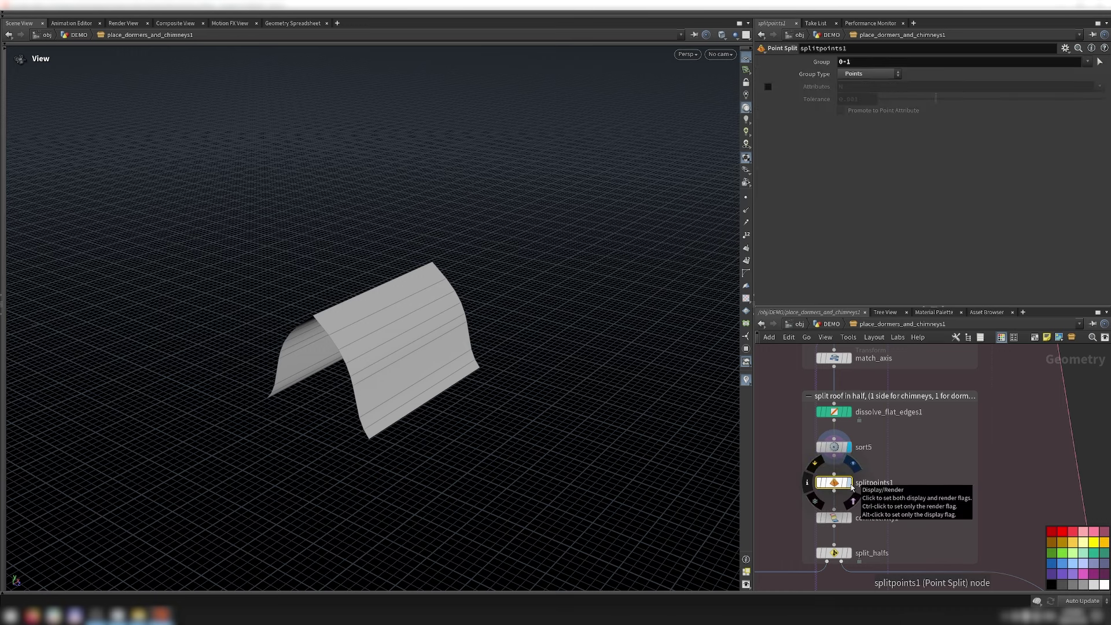
{"action": "left_click", "coordinate": [849, 484]}
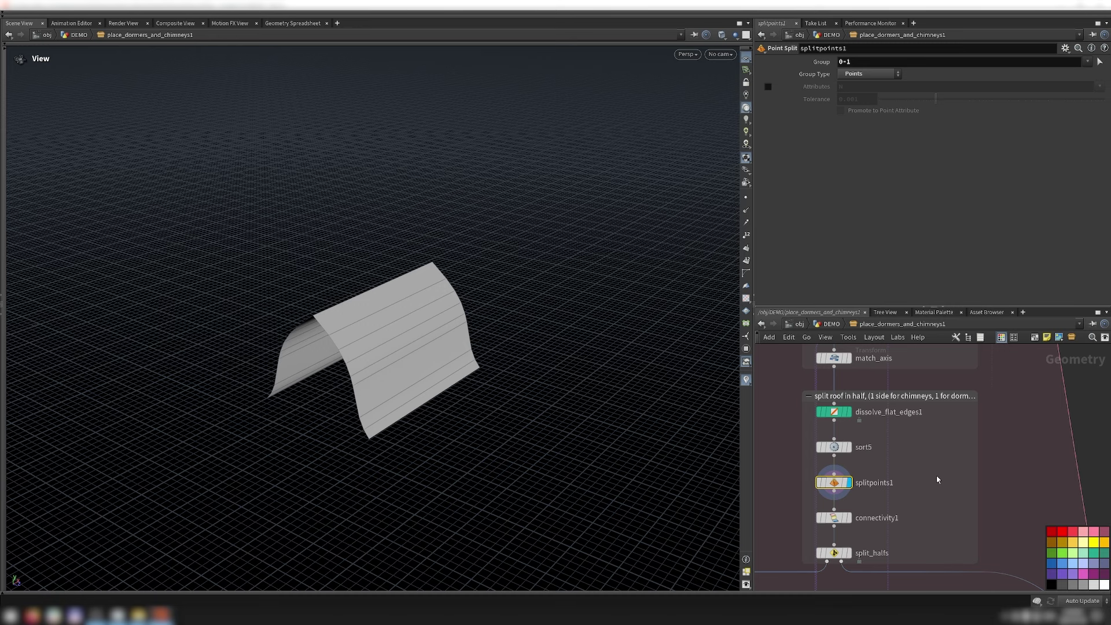
Step: Compare the roof's unshared edges before and after splitpoints1 with a temporary Labs Fast Group Unshared node, and delete that node
{"action": "left_click", "coordinate": [926, 517]}
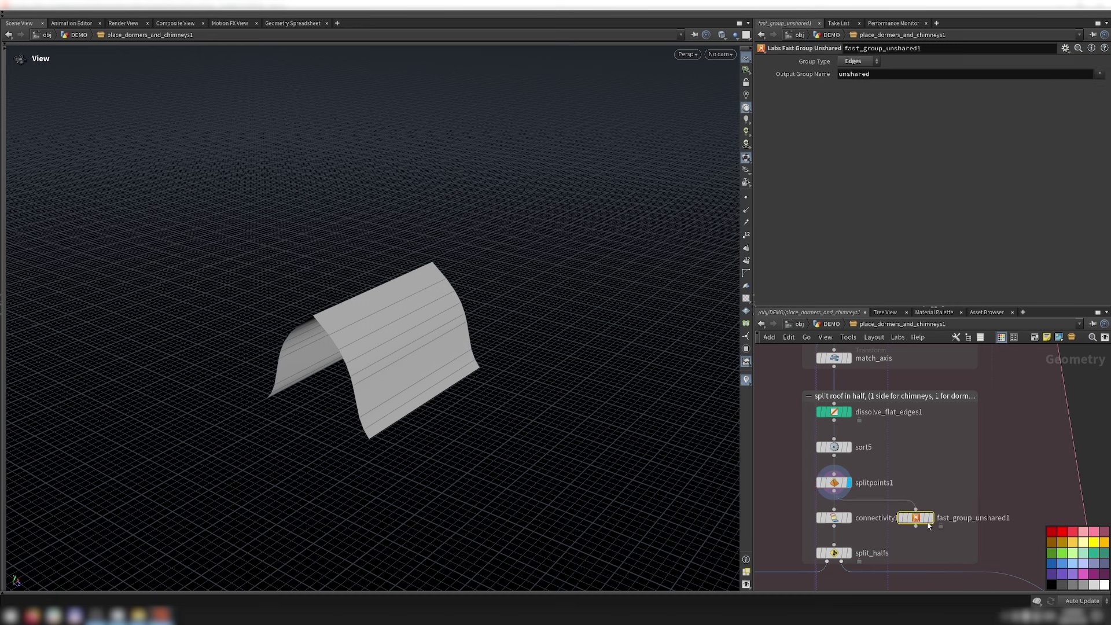
{"action": "left_click", "coordinate": [931, 518]}
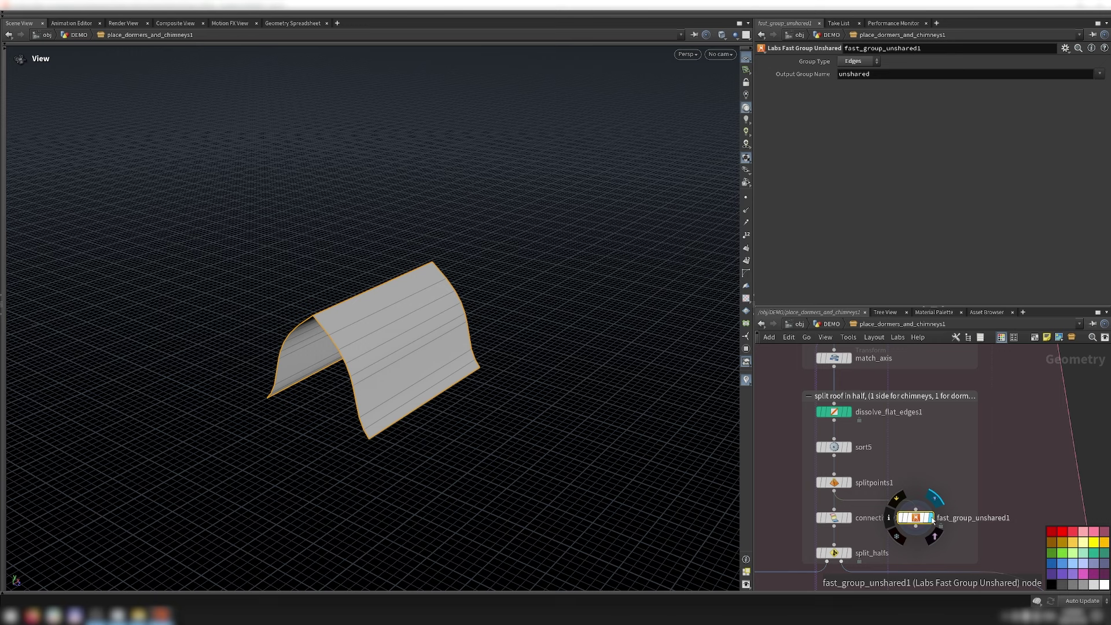
{"action": "left_click", "coordinate": [834, 455]}
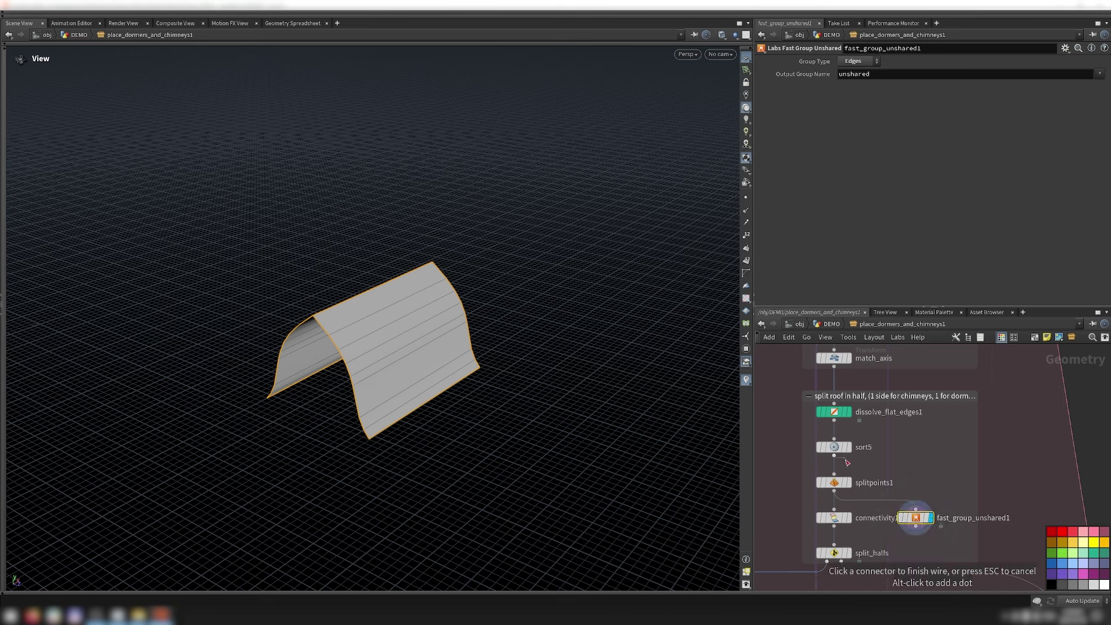
{"action": "left_click", "coordinate": [911, 493]}
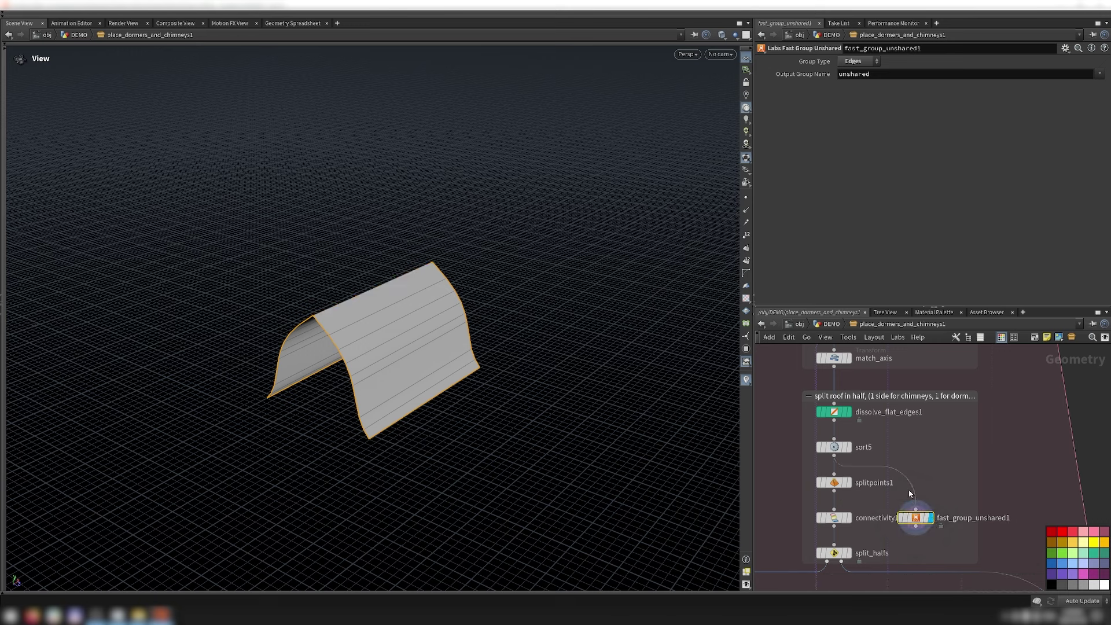
{"action": "left_click", "coordinate": [834, 490]}
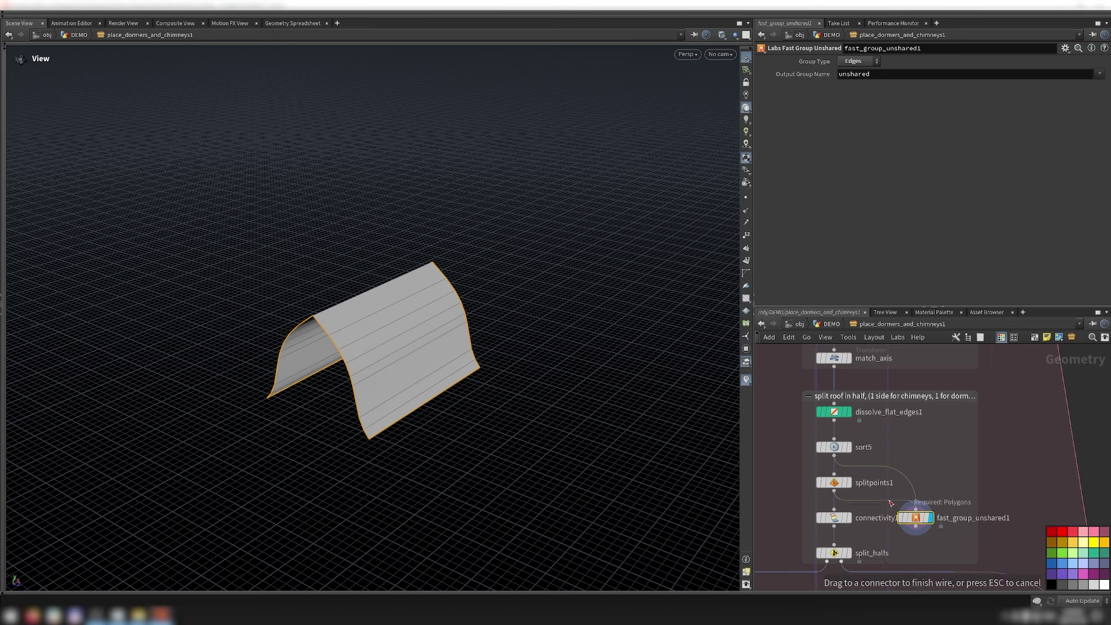
{"action": "left_click", "coordinate": [917, 491]}
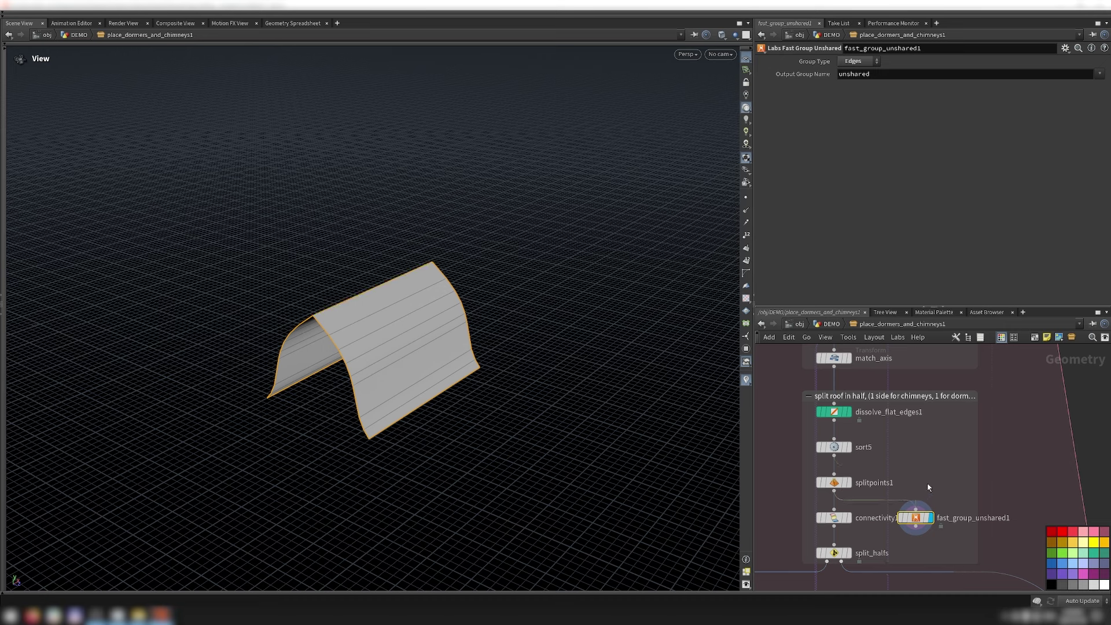
{"action": "key", "text": "Delete"}
Step: Display the roof half at split_halfs and highlight the dormer branch and the chimney branch of the network
{"action": "left_click", "coordinate": [857, 552]}
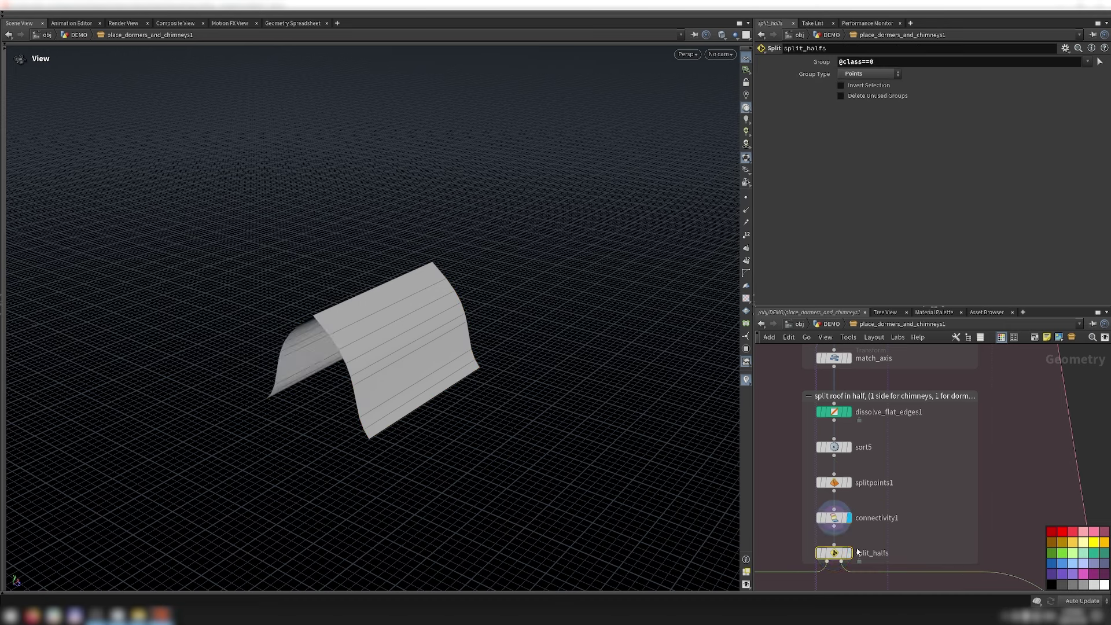
{"action": "left_click", "coordinate": [849, 553]}
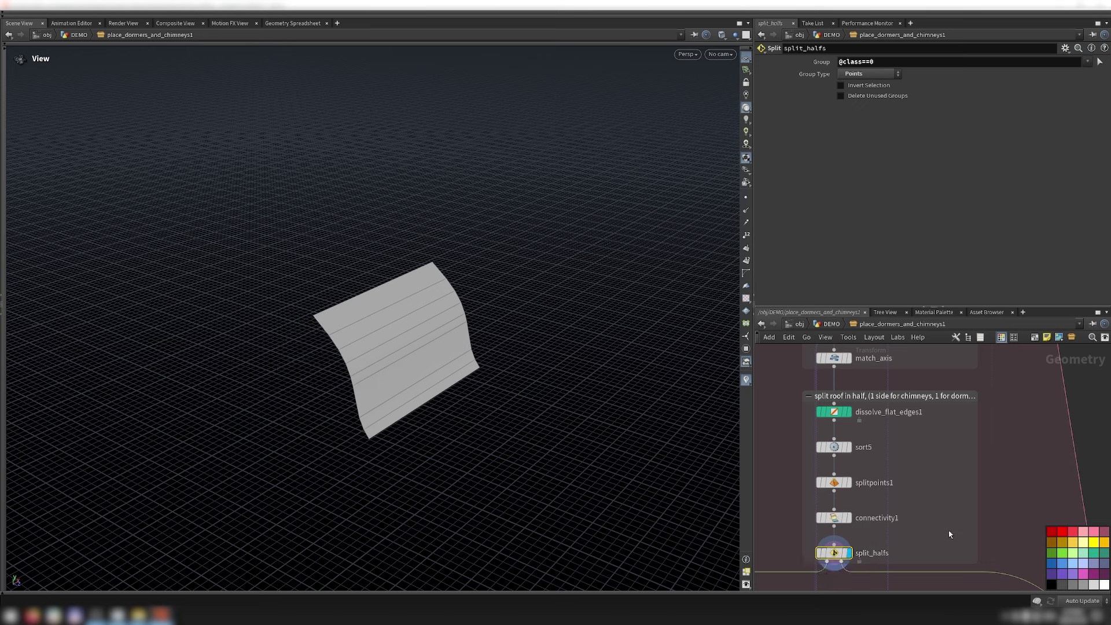
{"action": "key", "text": "h"}
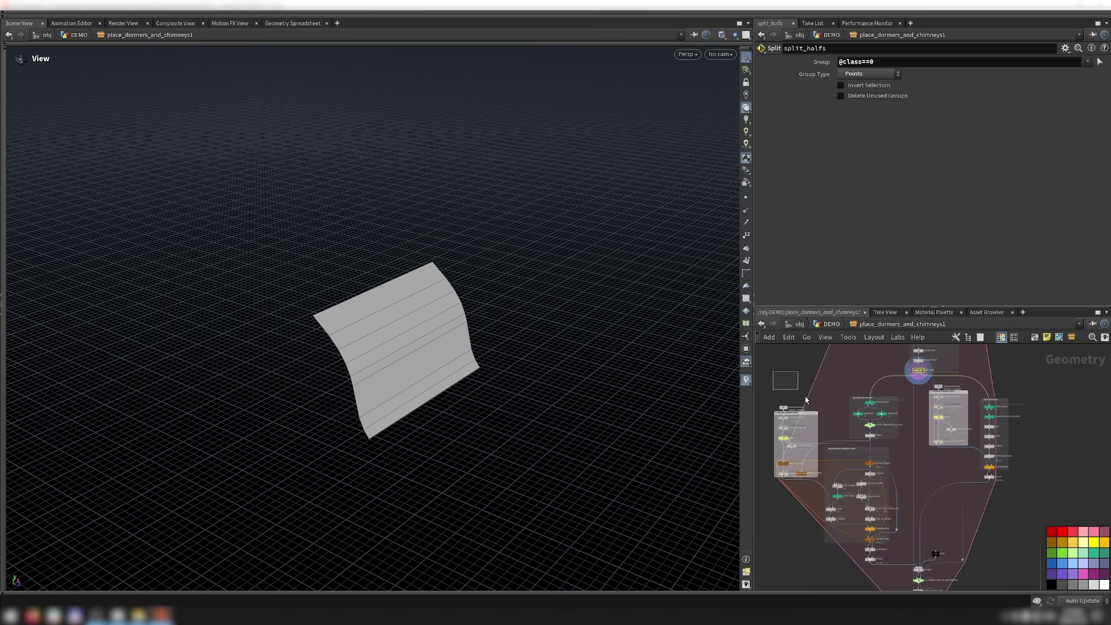
{"action": "left_click_drag", "start_coordinate": [882, 528], "coordinate": [909, 571]}
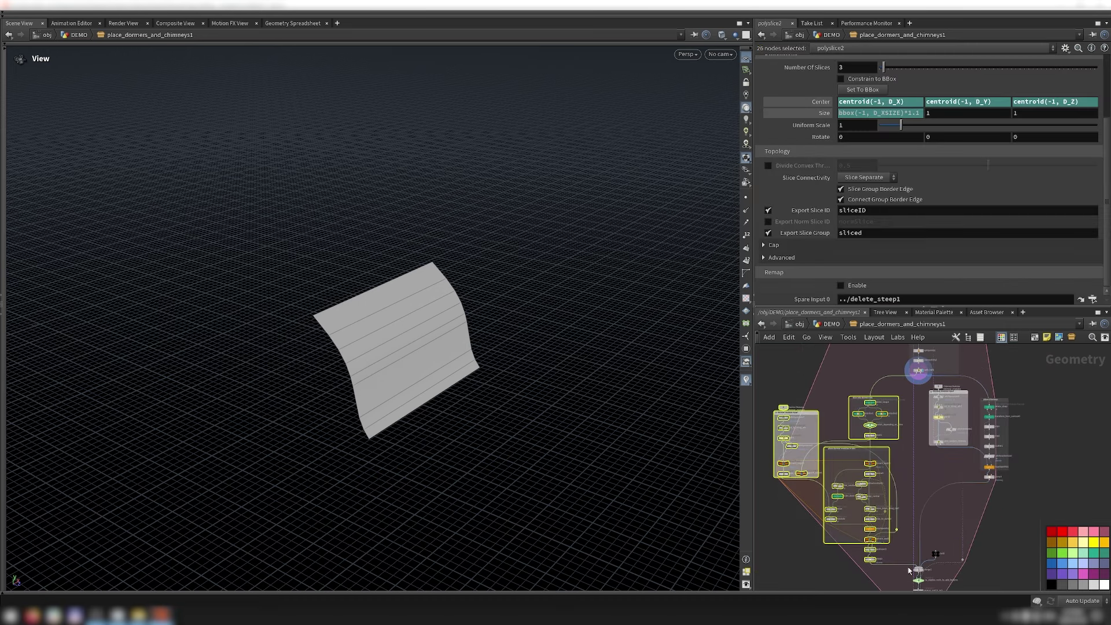
{"action": "left_click_drag", "start_coordinate": [1022, 512], "coordinate": [925, 382]}
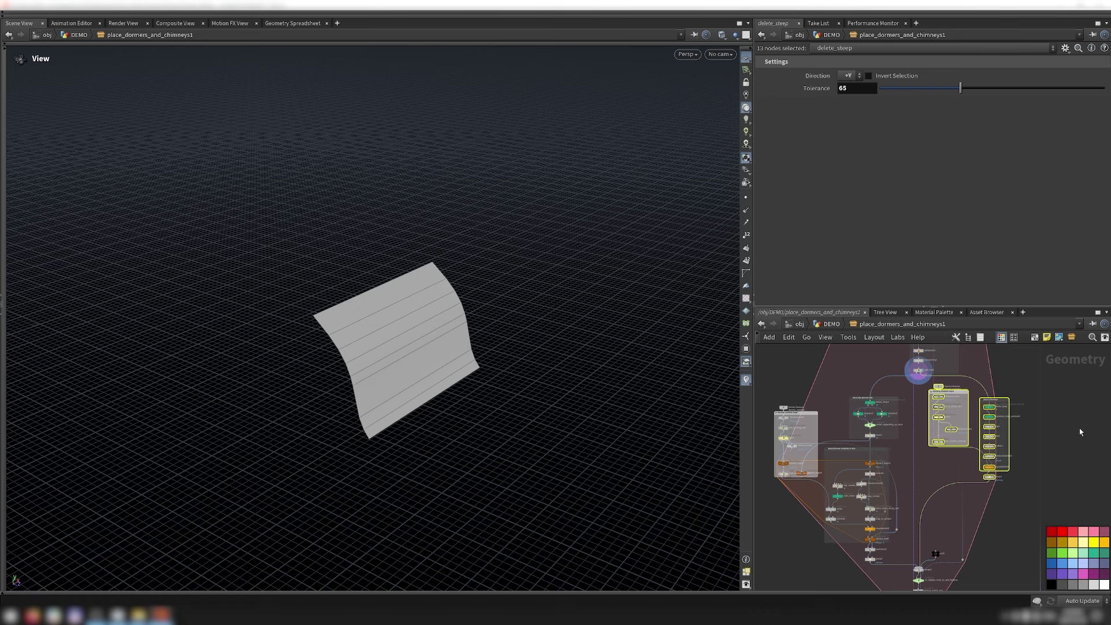
Step: In the slice into dormer lots section, display delete_steep1 and compare the slices of polyslice1 and polyslice2
{"action": "left_click", "coordinate": [871, 405]}
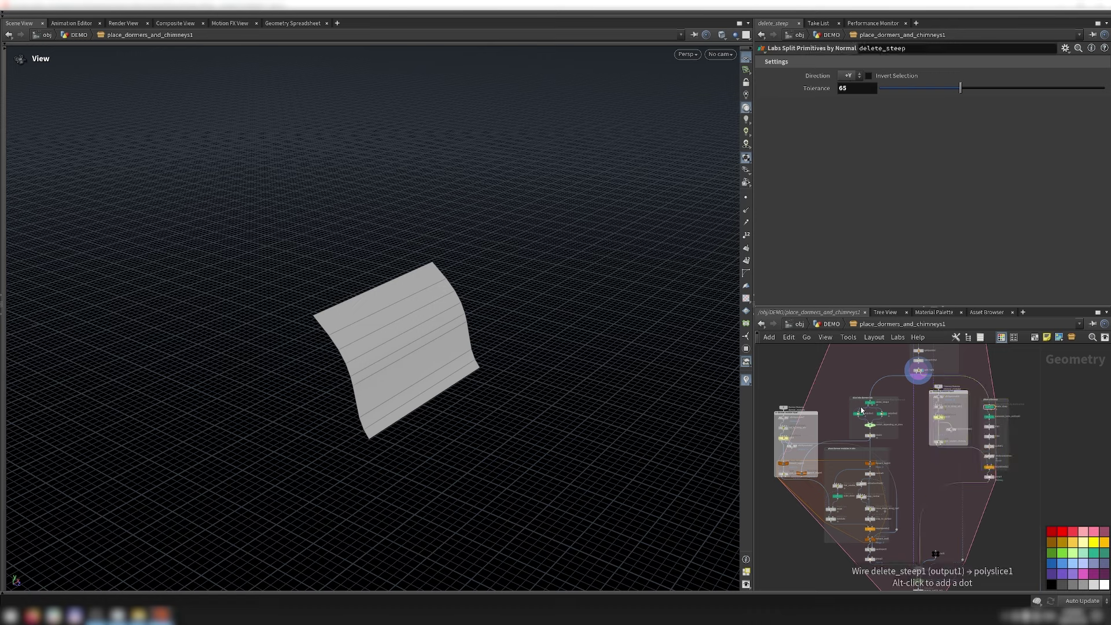
{"action": "scroll", "coordinate": [875, 408], "scroll_direction": "up", "scroll_amount": 5}
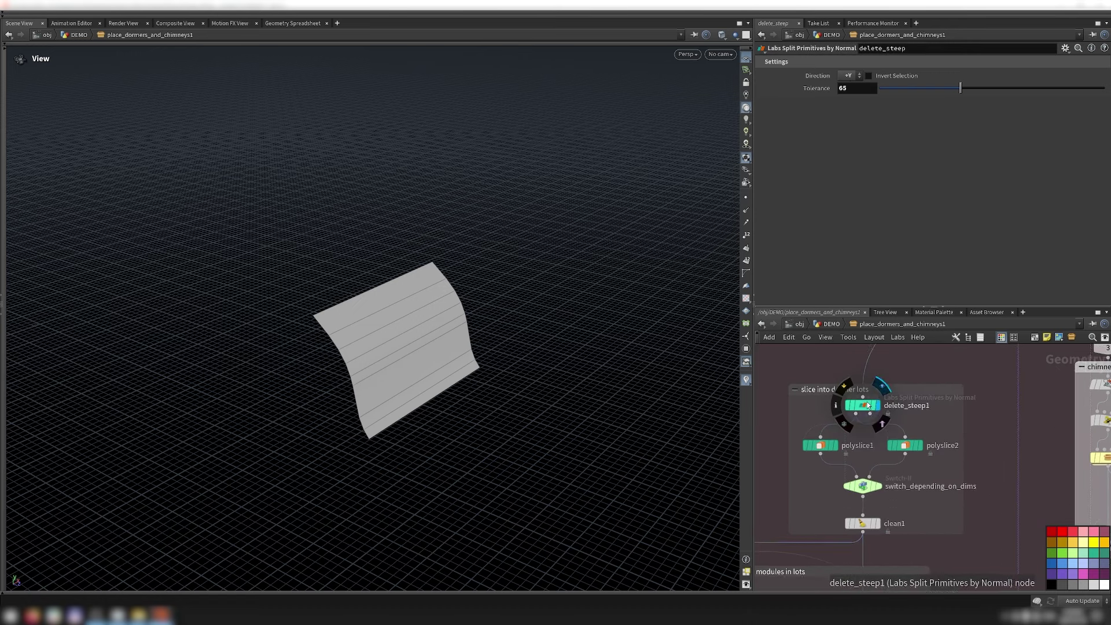
{"action": "left_click", "coordinate": [867, 403]}
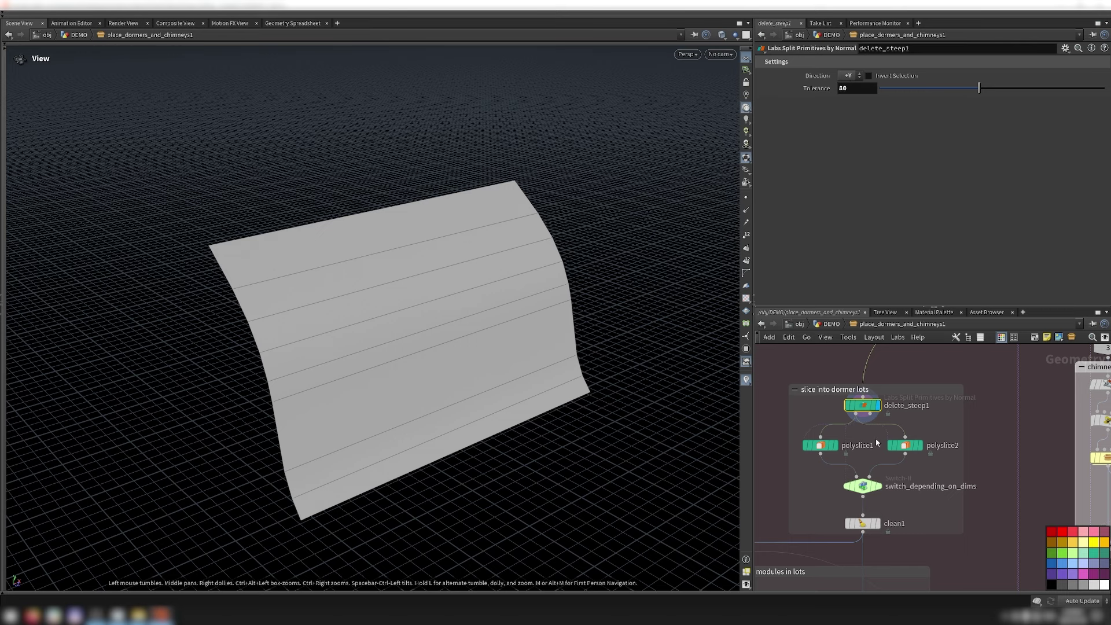
{"action": "left_click", "coordinate": [836, 447]}
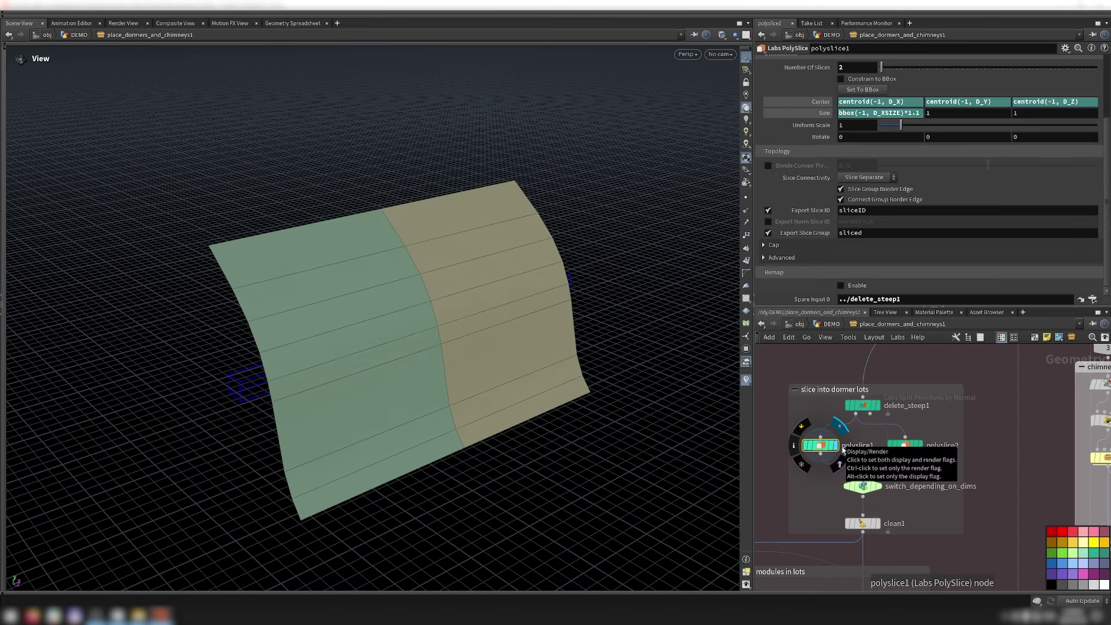
{"action": "left_click", "coordinate": [907, 447]}
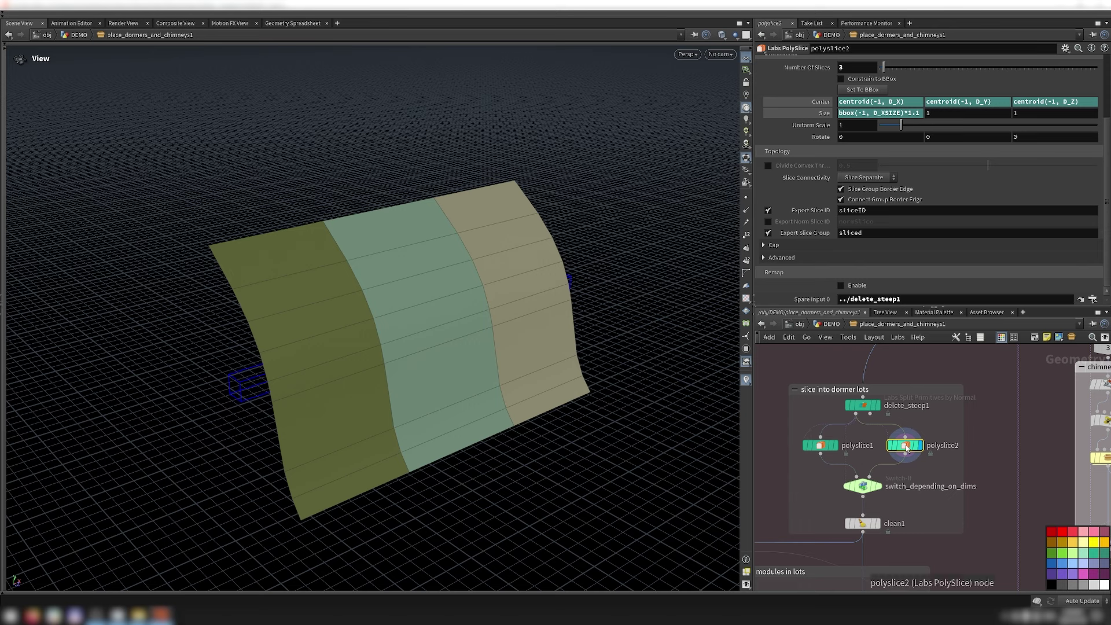
Step: Inspect the test expression of switch_depending_on_dims, and display the pack node in the dormer module input section
{"action": "left_click", "coordinate": [876, 487]}
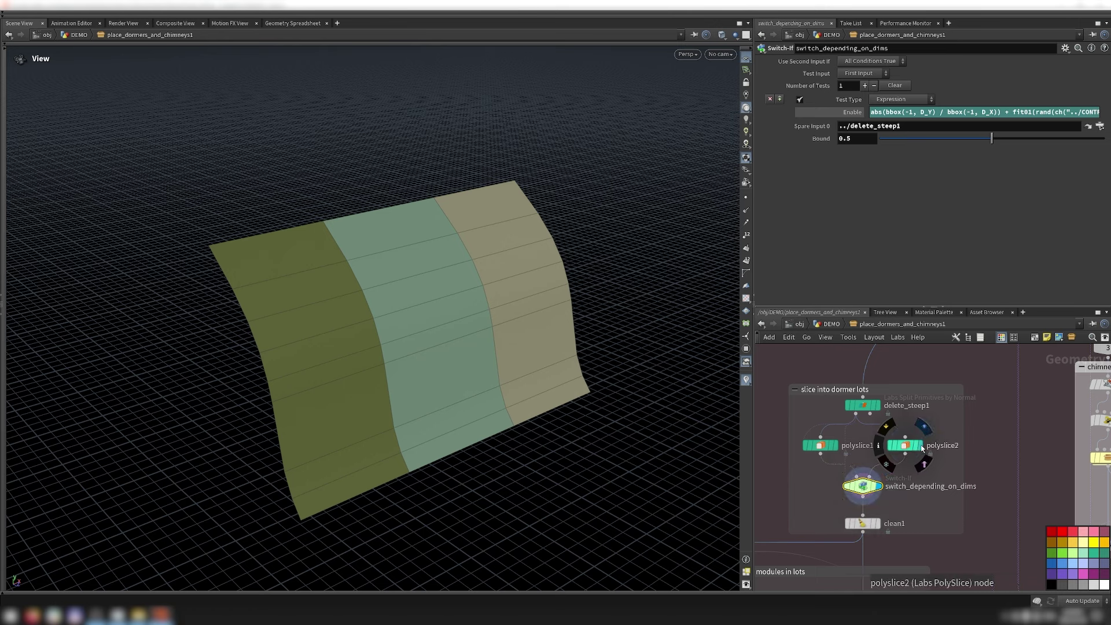
{"action": "left_click", "coordinate": [836, 452]}
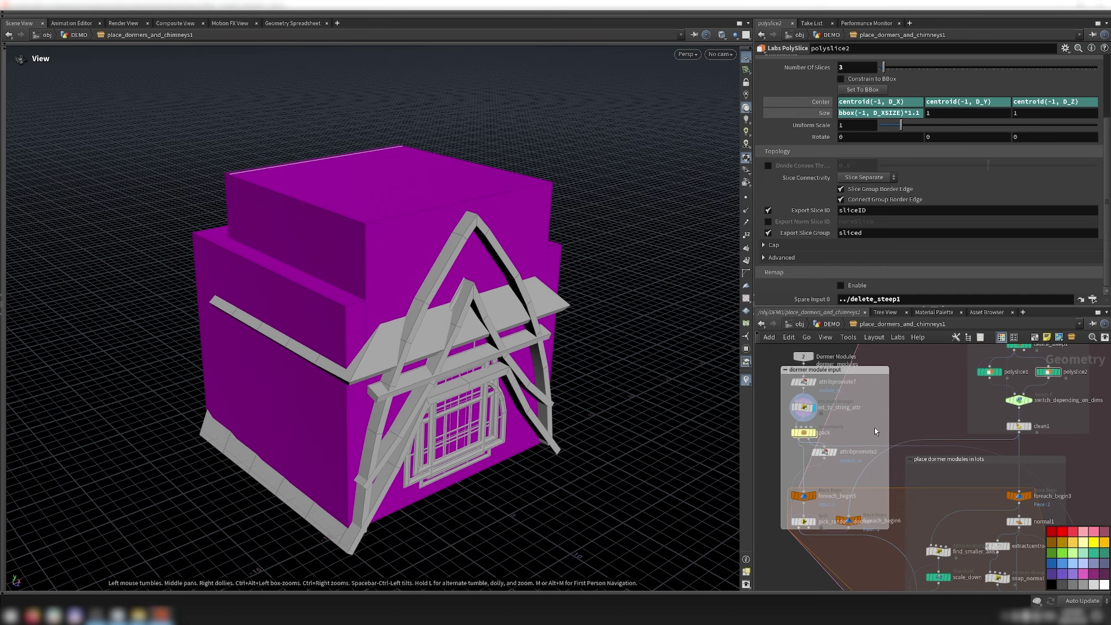
{"action": "mouse_move", "coordinate": [816, 434]}
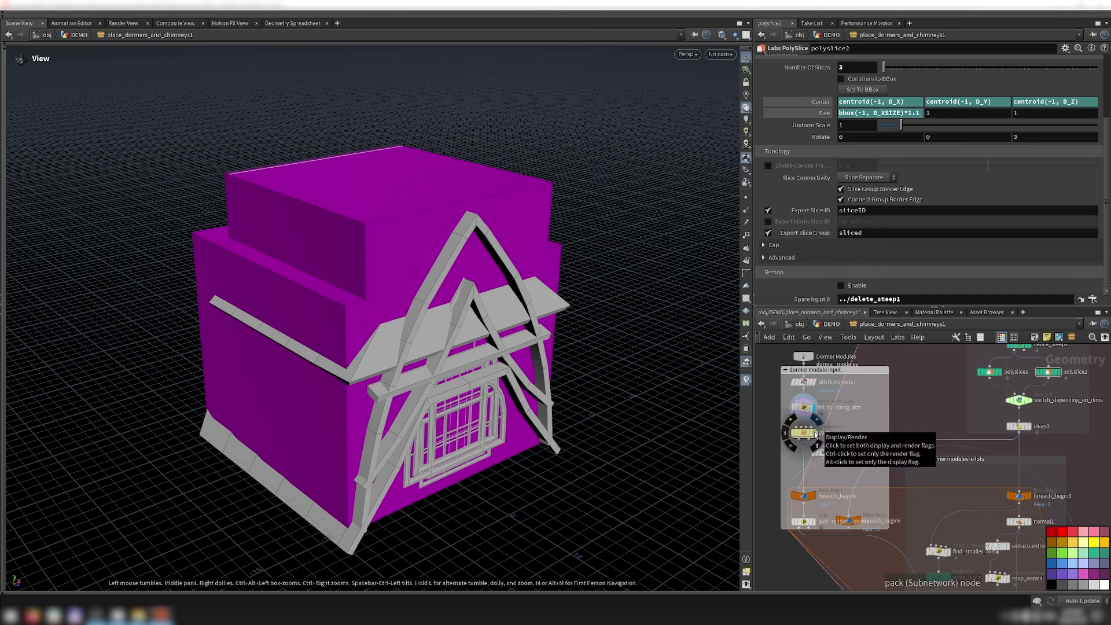
{"action": "left_click", "coordinate": [816, 434]}
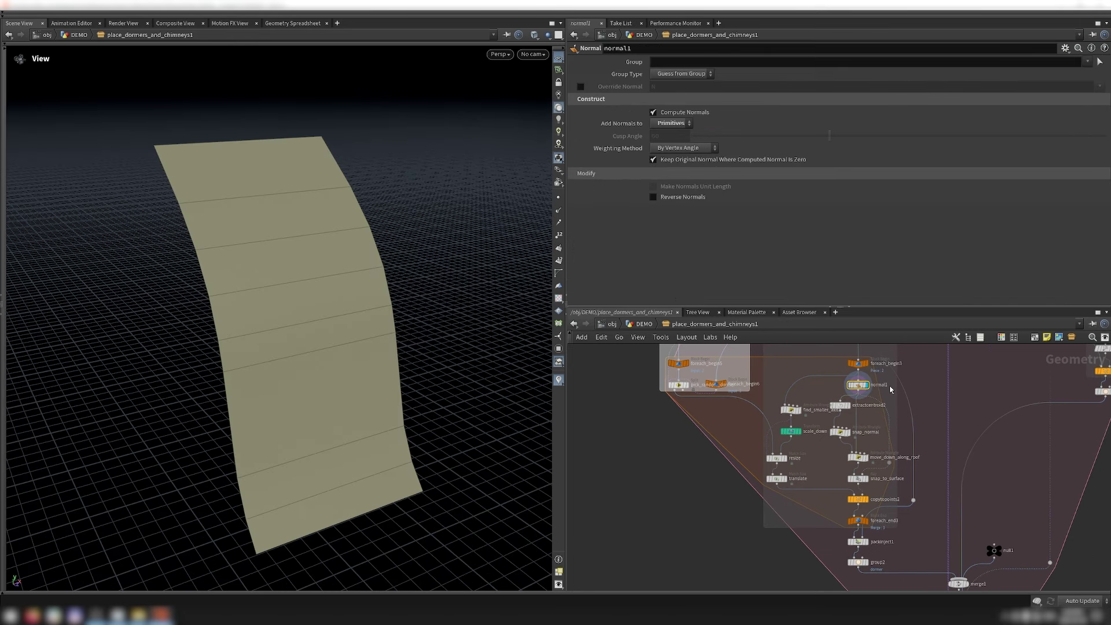
Step: Over a normal1 template, display the extracted centroid, move_down_along_roof and snap_to_surface, and inspect the snap_normal and move_down_along_roof code
{"action": "left_click", "coordinate": [849, 405]}
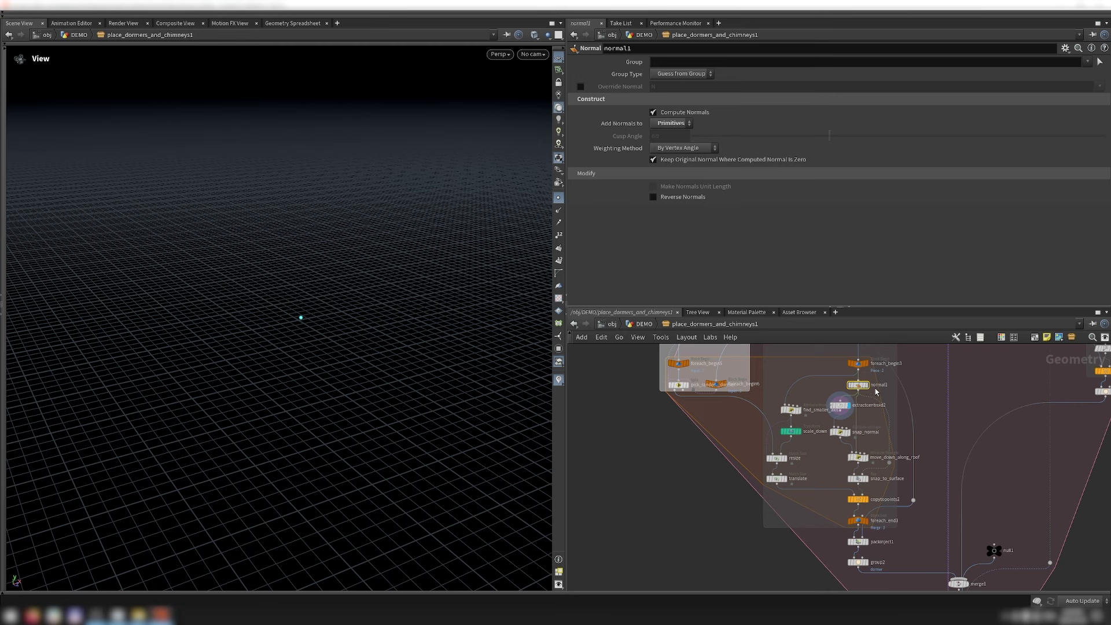
{"action": "left_click", "coordinate": [867, 393]}
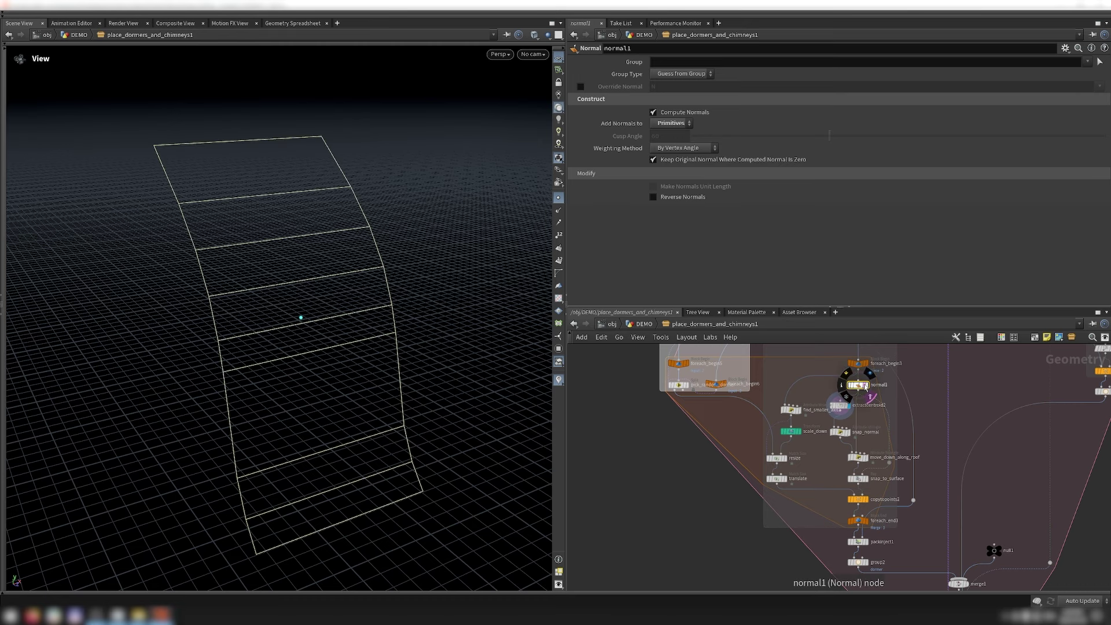
{"action": "left_click", "coordinate": [840, 432]}
{"action": "mouse_move", "coordinate": [869, 458]}
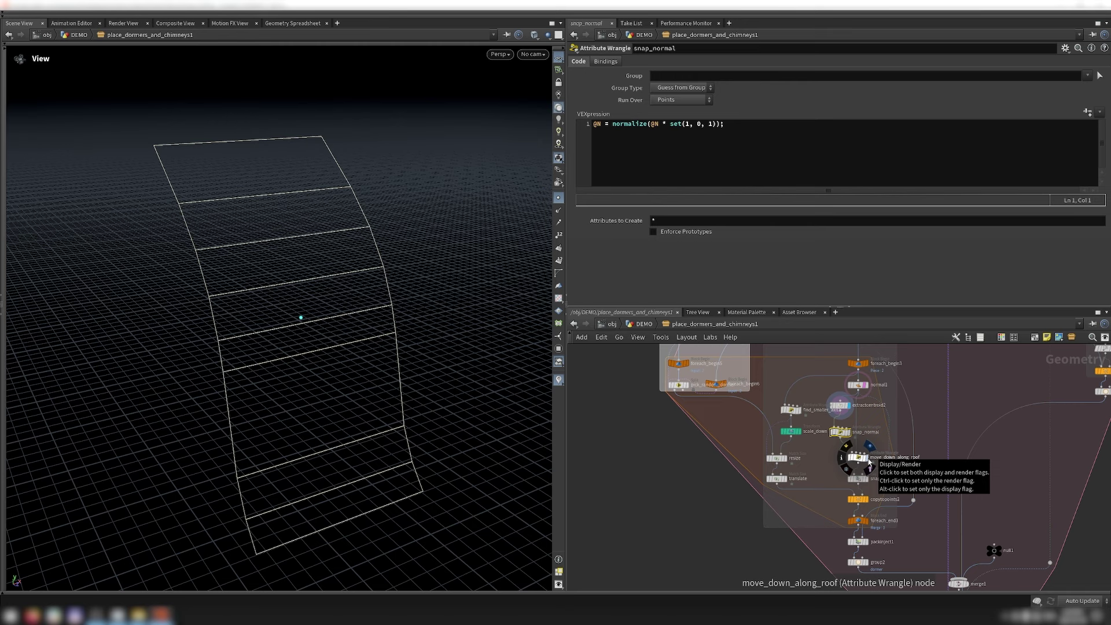
{"action": "left_click", "coordinate": [869, 461]}
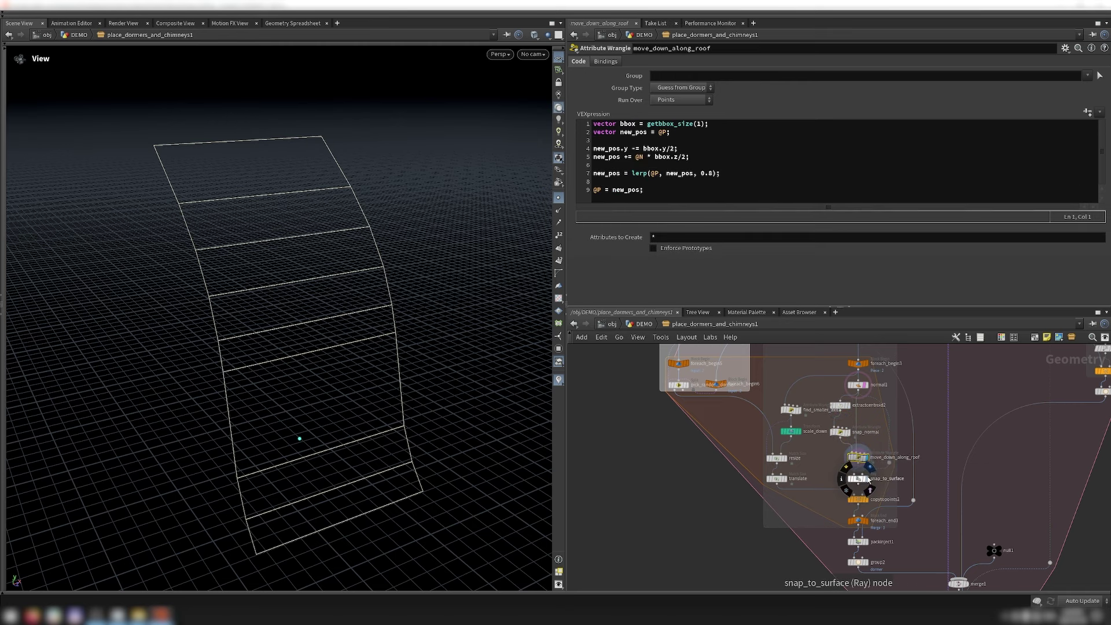
{"action": "left_click", "coordinate": [868, 480]}
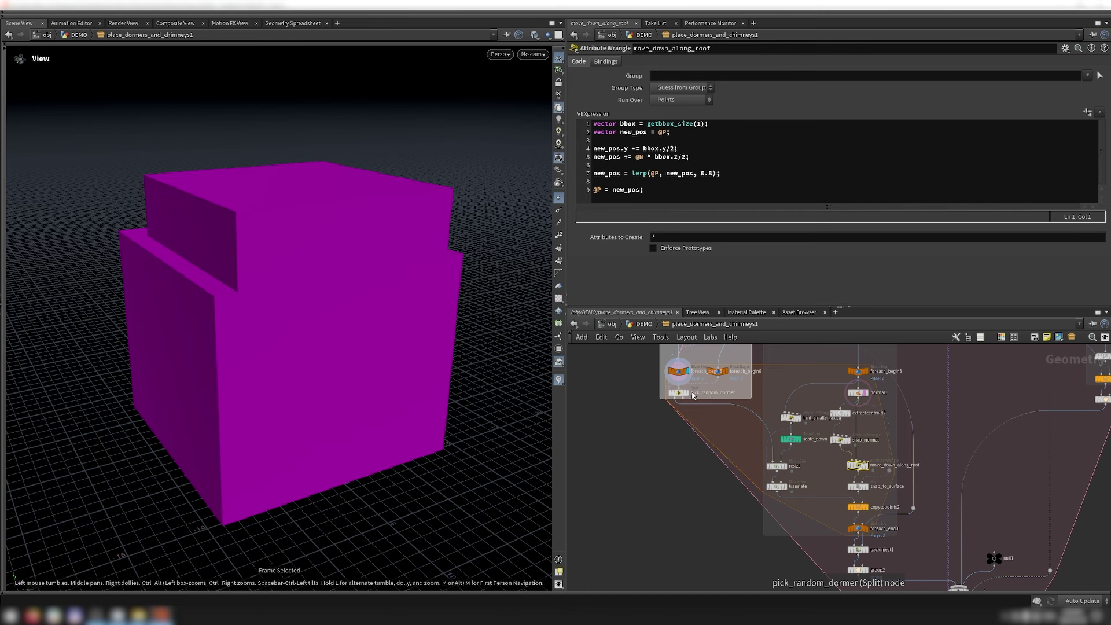
Step: Inspect the pick_random_dormer group expression and display the chosen dormer block, its resized version and its translated version
{"action": "left_click", "coordinate": [678, 393]}
{"action": "left_click", "coordinate": [687, 393]}
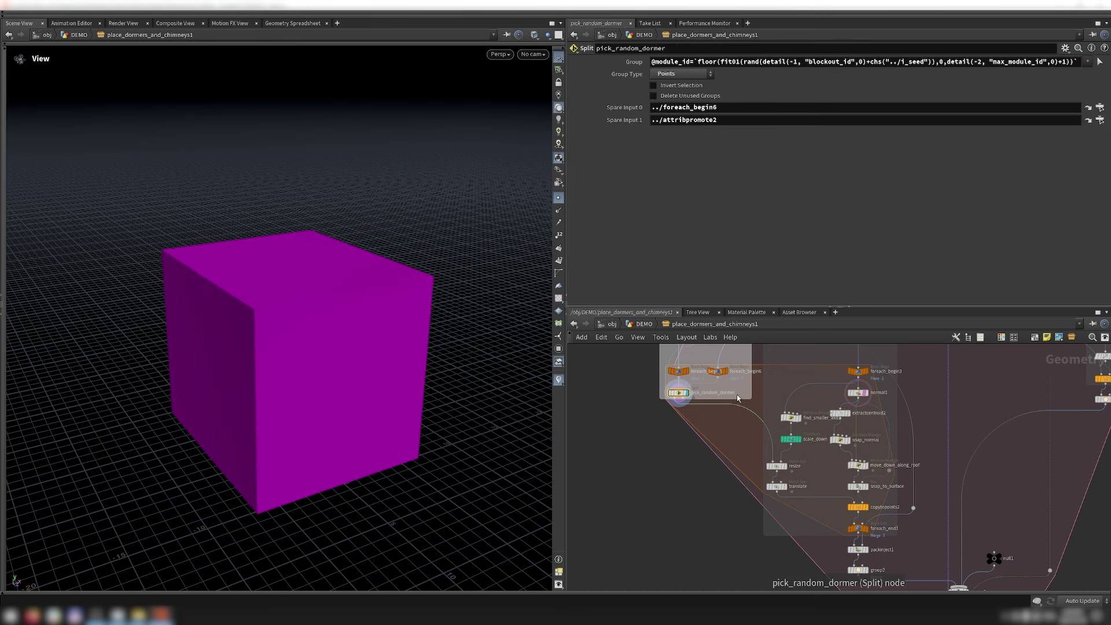
{"action": "left_click", "coordinate": [784, 466]}
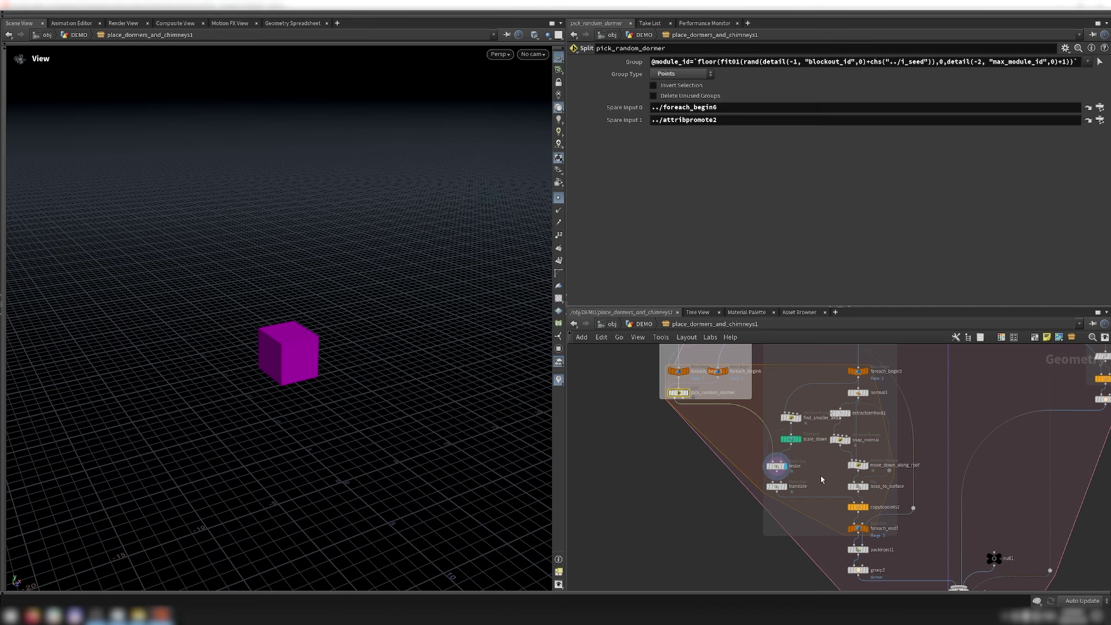
{"action": "left_click", "coordinate": [785, 486]}
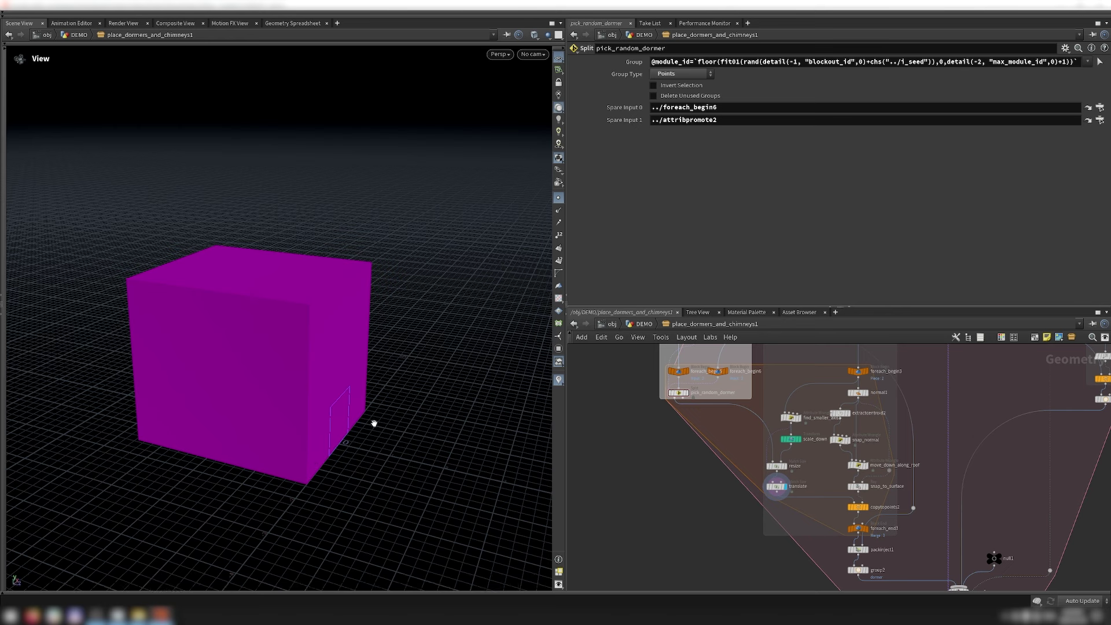
Step: Display the dormer block copied to its point, the foreach_end3 blocks and the packinject1 modules, and inspect group2's settings
{"action": "key", "text": "f"}
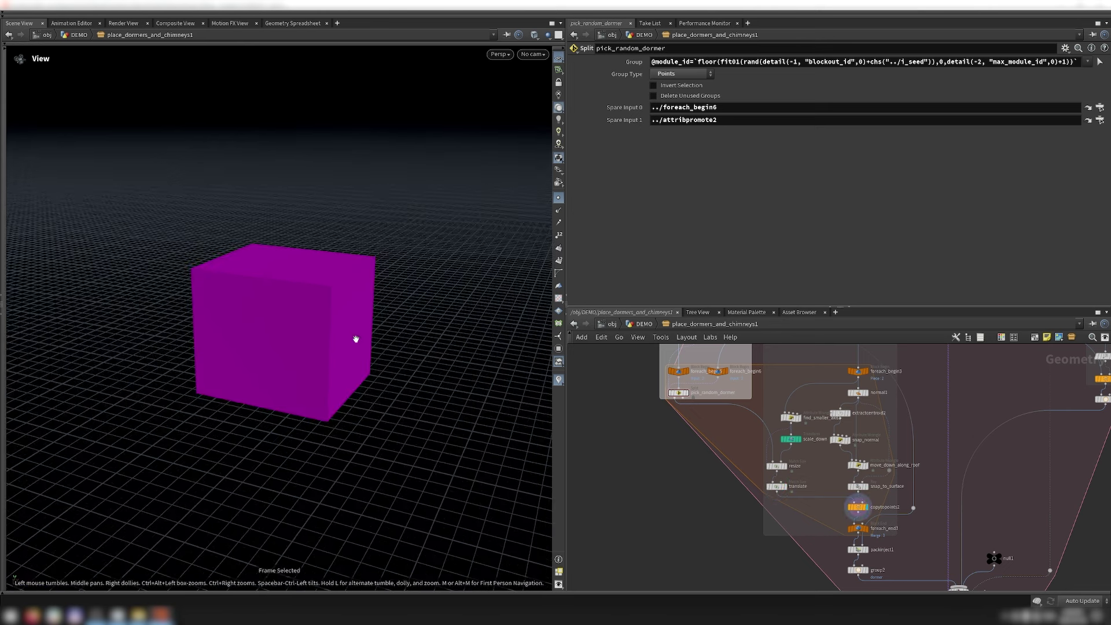
{"action": "mouse_move", "coordinate": [870, 532]}
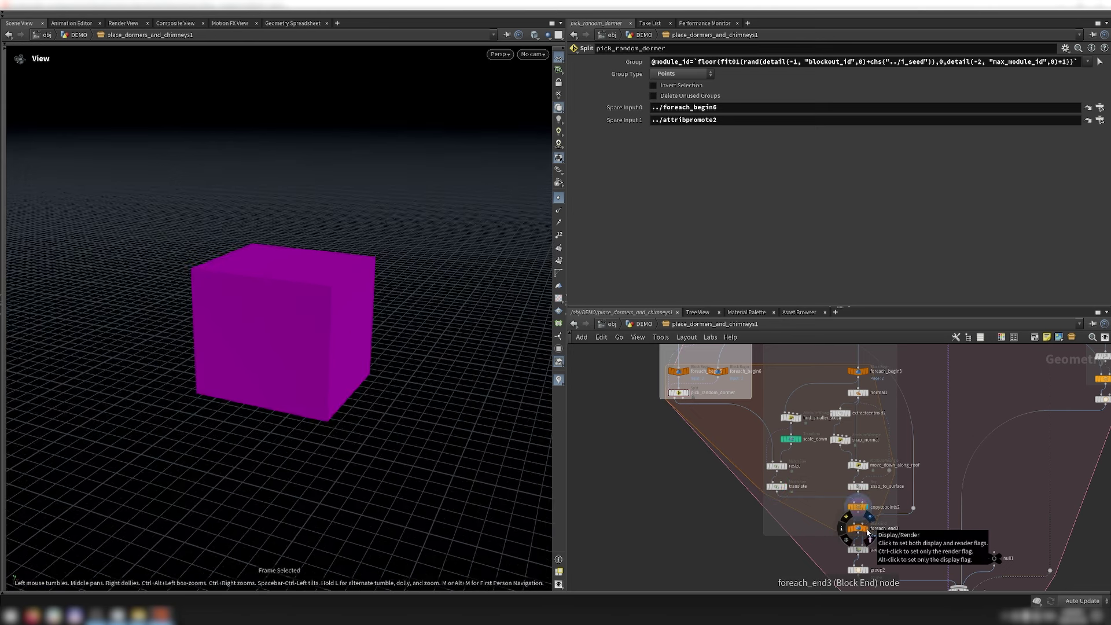
{"action": "left_click", "coordinate": [868, 532]}
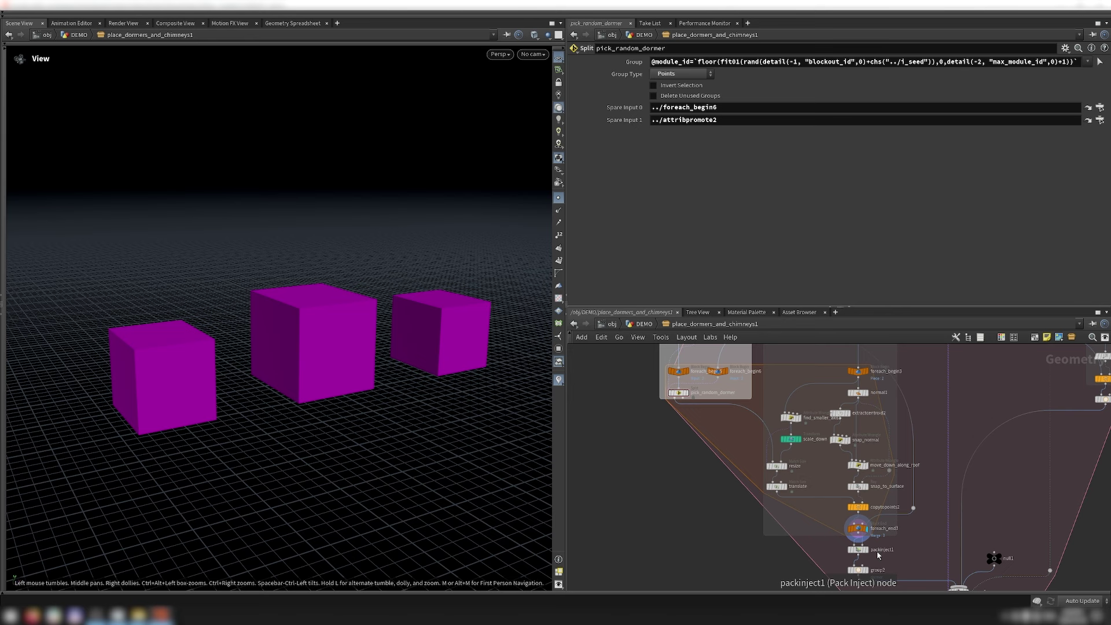
{"action": "mouse_move", "coordinate": [869, 556]}
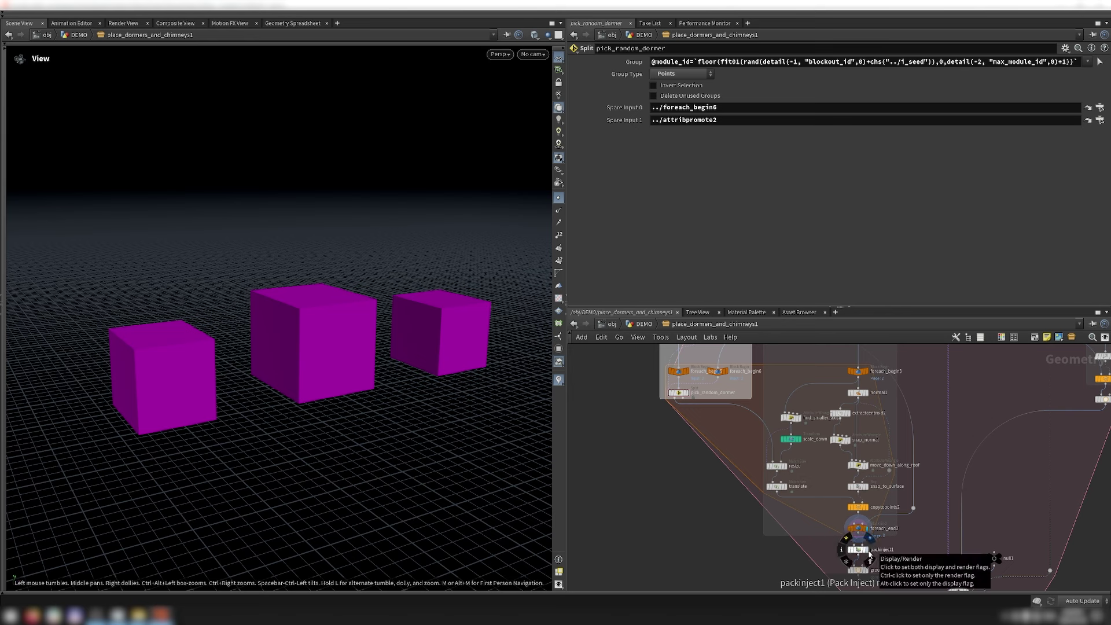
{"action": "left_click", "coordinate": [870, 555]}
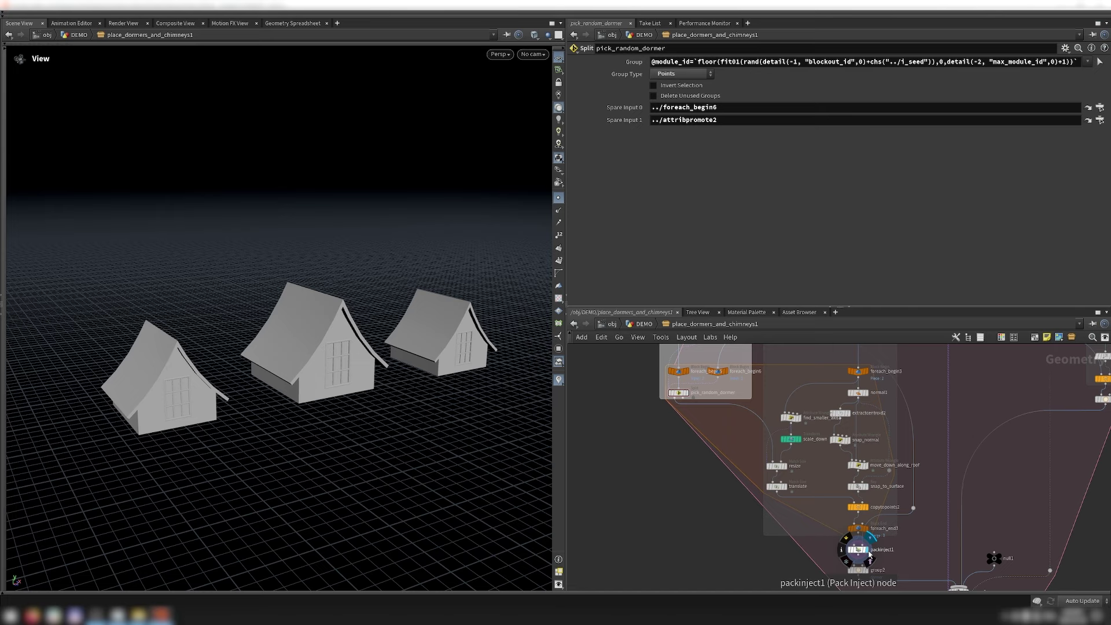
{"action": "left_click", "coordinate": [859, 570]}
Step: In the chimney module input section, open pack3 and view the chimney module up to pick_random_chimney
{"action": "scroll", "coordinate": [851, 564], "scroll_direction": "down", "scroll_amount": 5}
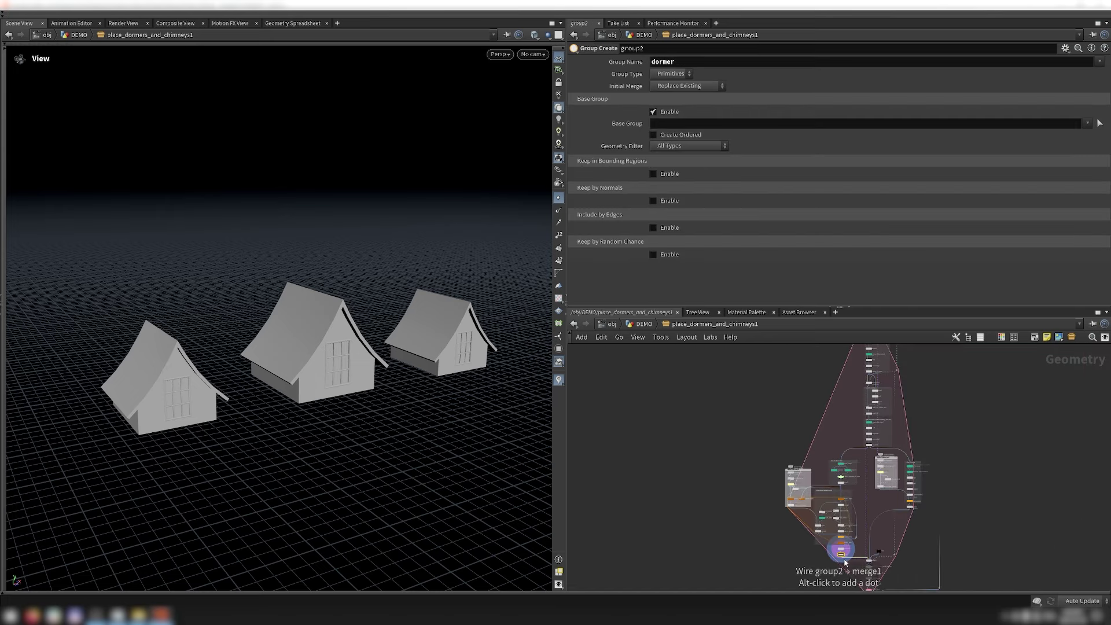
{"action": "scroll", "coordinate": [922, 498], "scroll_direction": "up", "scroll_amount": 5}
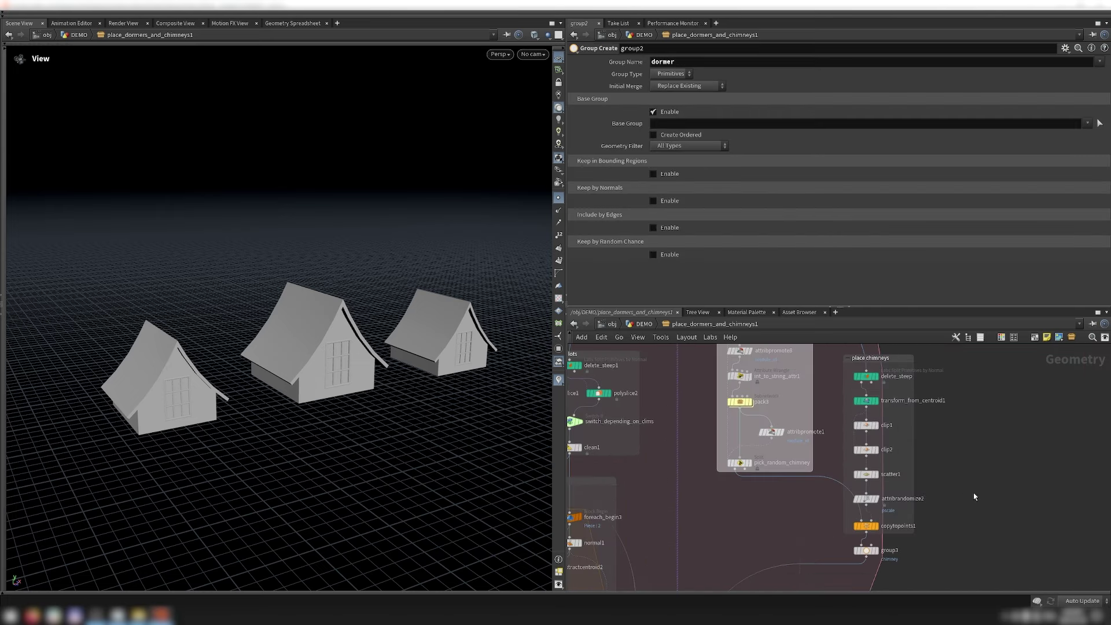
{"action": "left_click", "coordinate": [741, 401]}
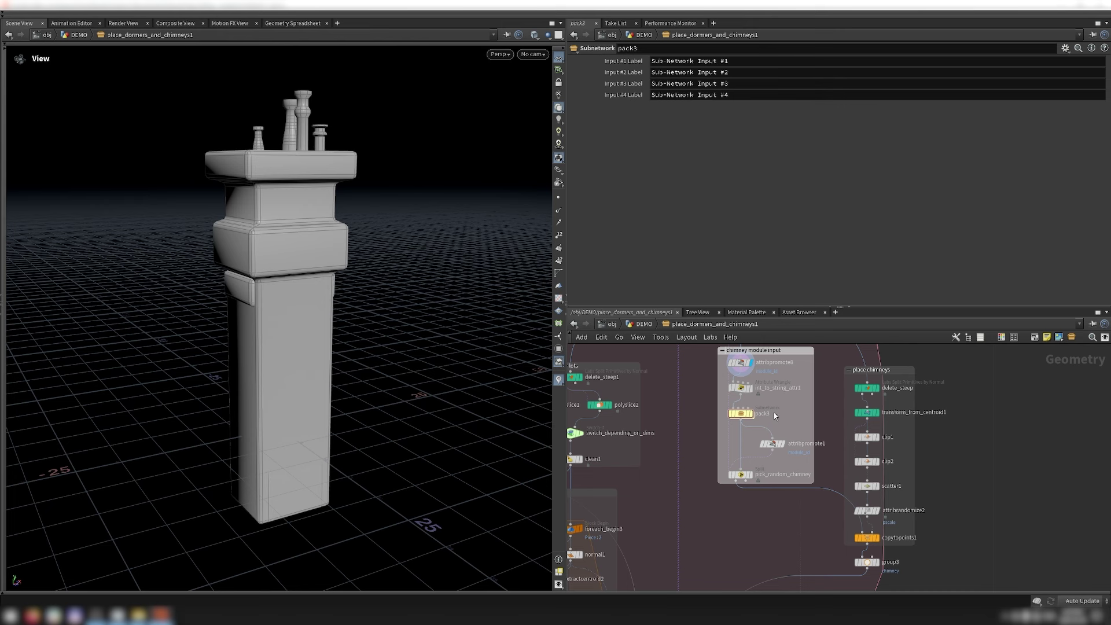
{"action": "mouse_move", "coordinate": [753, 479]}
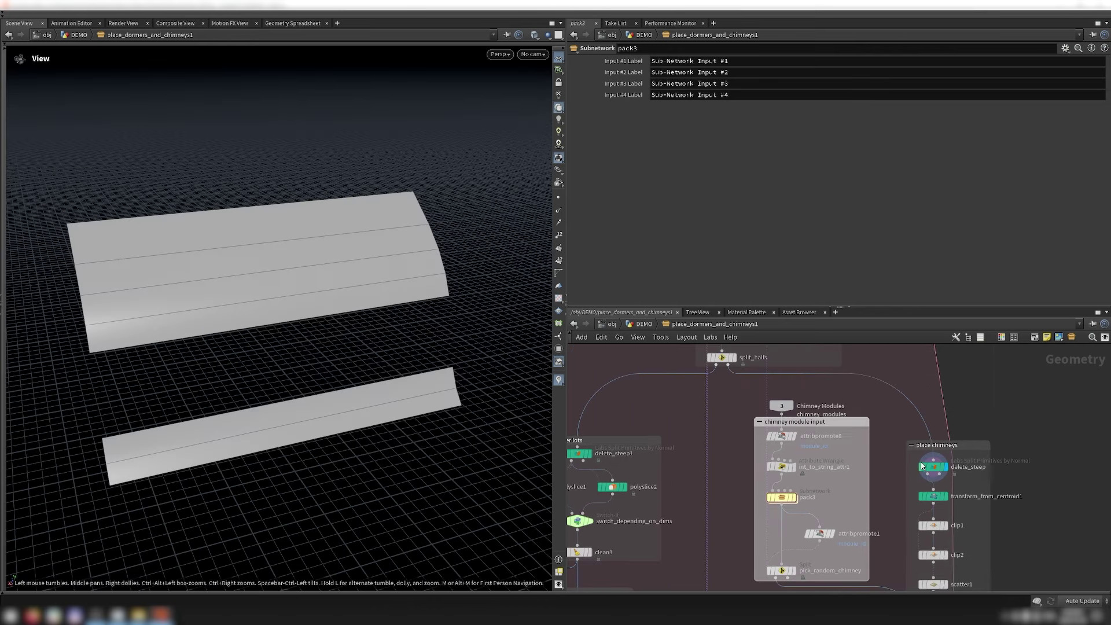
Step: In the place chimneys section, inspect delete_steep's settings and display the roof half at transform_from_centroid1 and clip2
{"action": "left_click", "coordinate": [930, 466]}
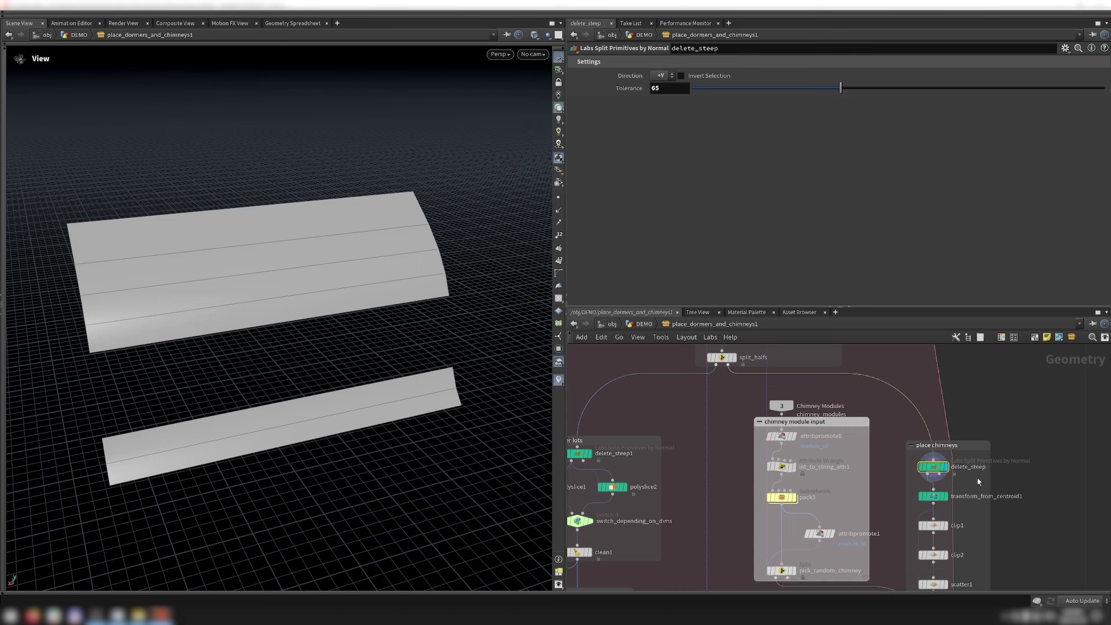
{"action": "scroll", "coordinate": [978, 478], "scroll_direction": "down", "scroll_amount": 2}
{"action": "left_click", "coordinate": [939, 424]}
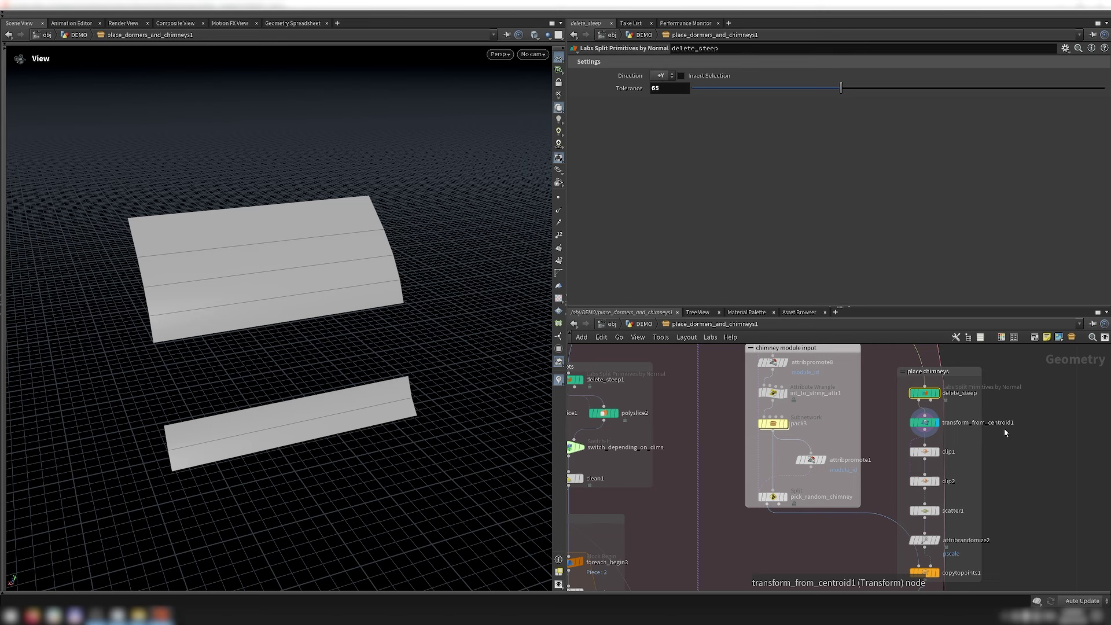
{"action": "scroll", "coordinate": [949, 446], "scroll_direction": "down", "scroll_amount": 1}
{"action": "left_click", "coordinate": [934, 450]}
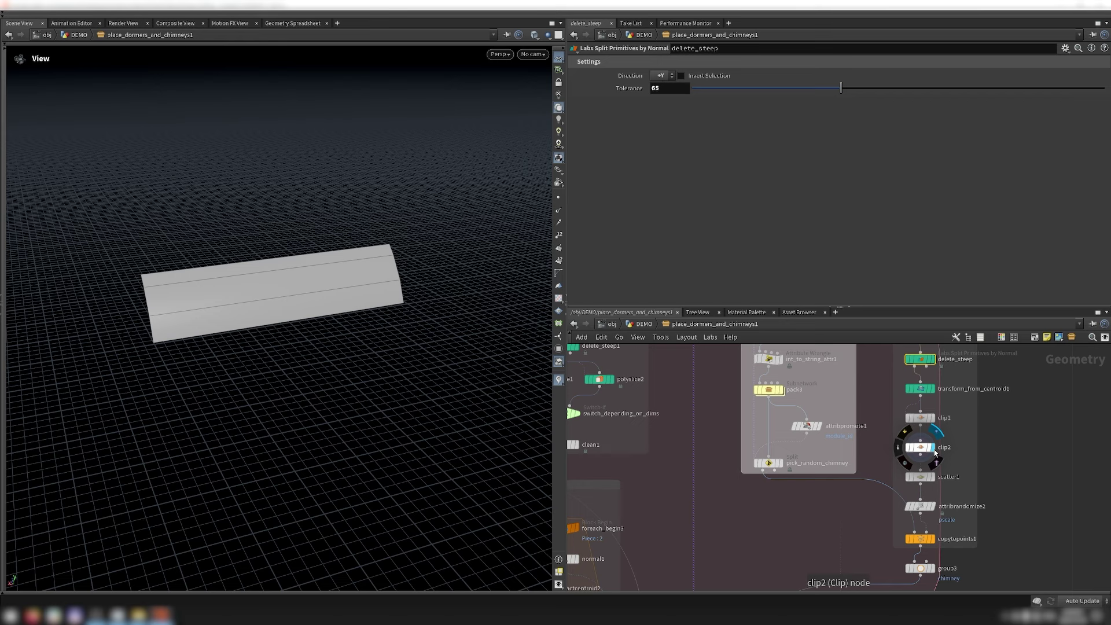
Step: Display the scattered chimney point at scatter1, inspect attribrandomize2's pscale settings, and display copytopoints1
{"action": "left_click", "coordinate": [933, 477]}
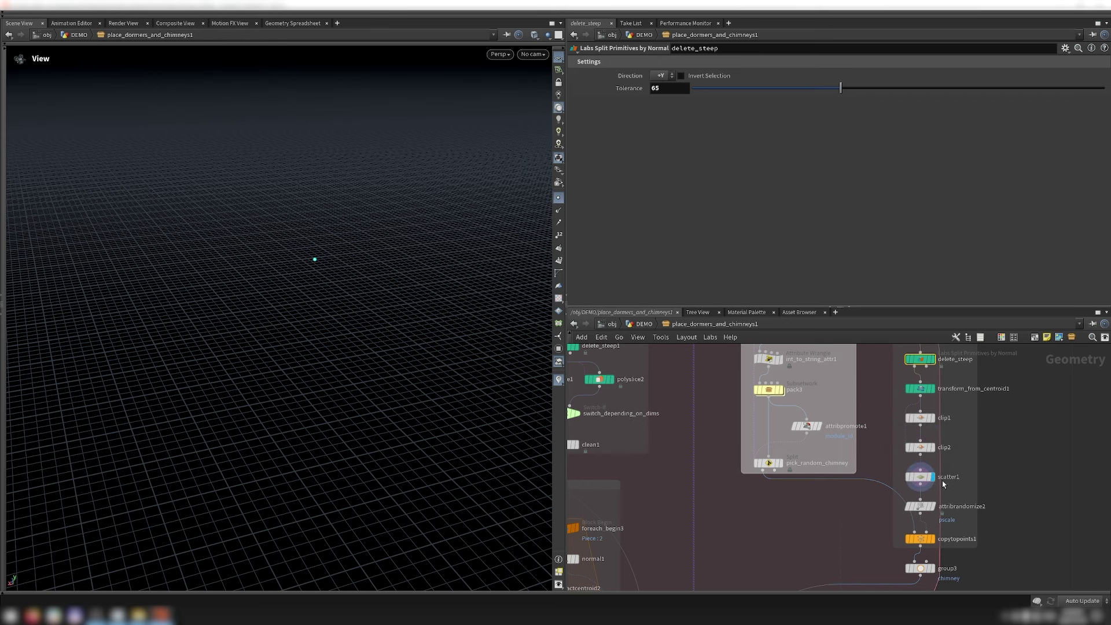
{"action": "left_click", "coordinate": [924, 508]}
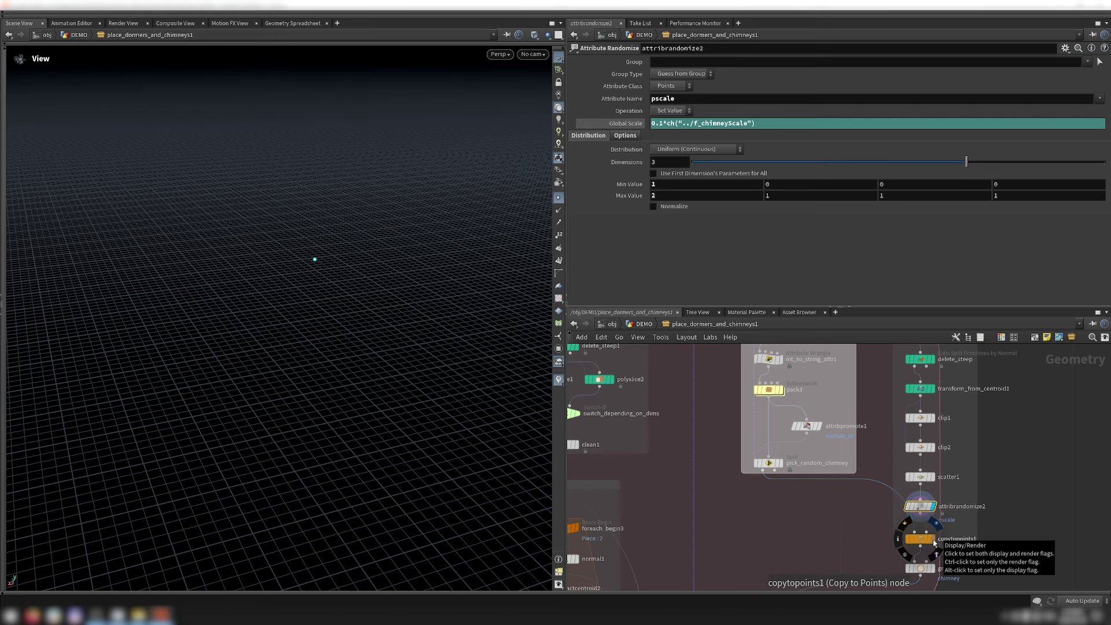
{"action": "left_click", "coordinate": [937, 546]}
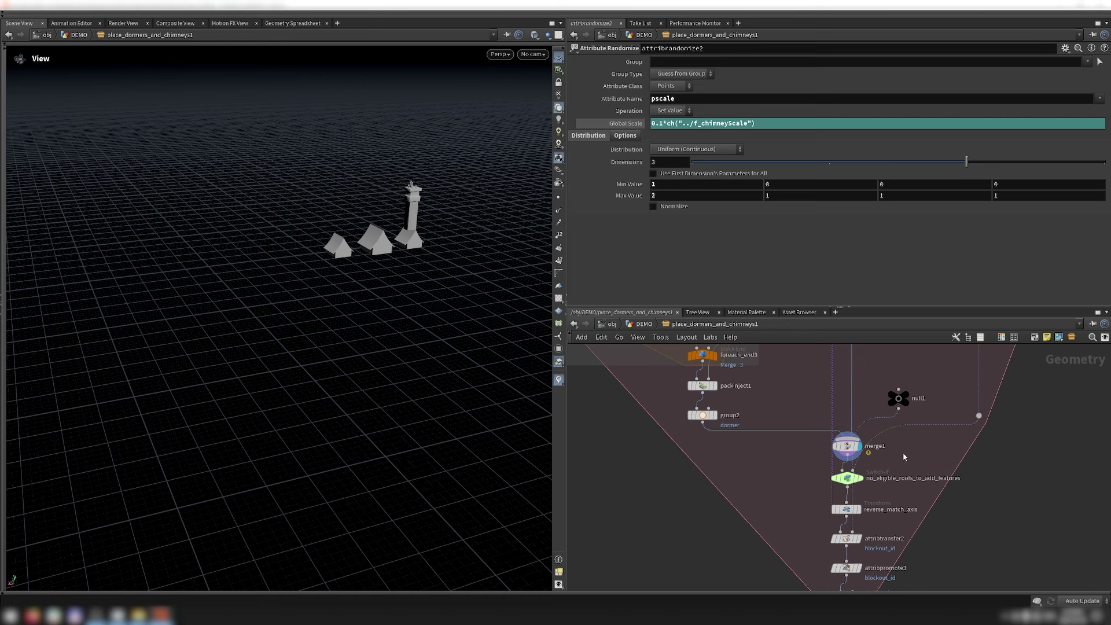
Step: Display reverse_match_axis, switch1 and merge2 in turn near the network's output, and return to the DEMO network level
{"action": "mouse_move", "coordinate": [862, 512]}
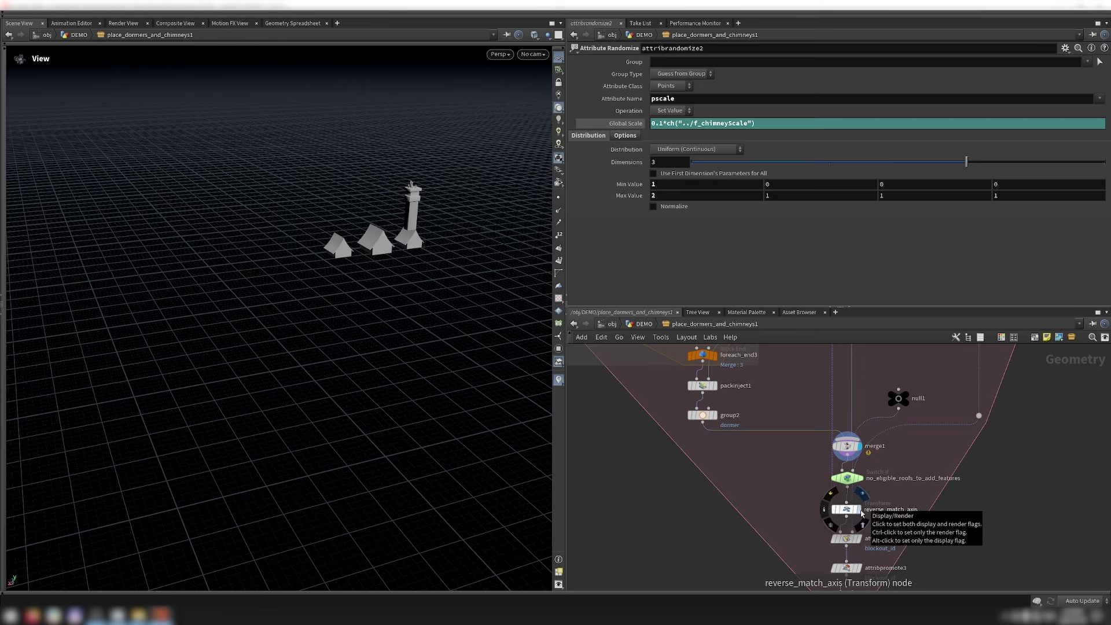
{"action": "left_click", "coordinate": [862, 512]}
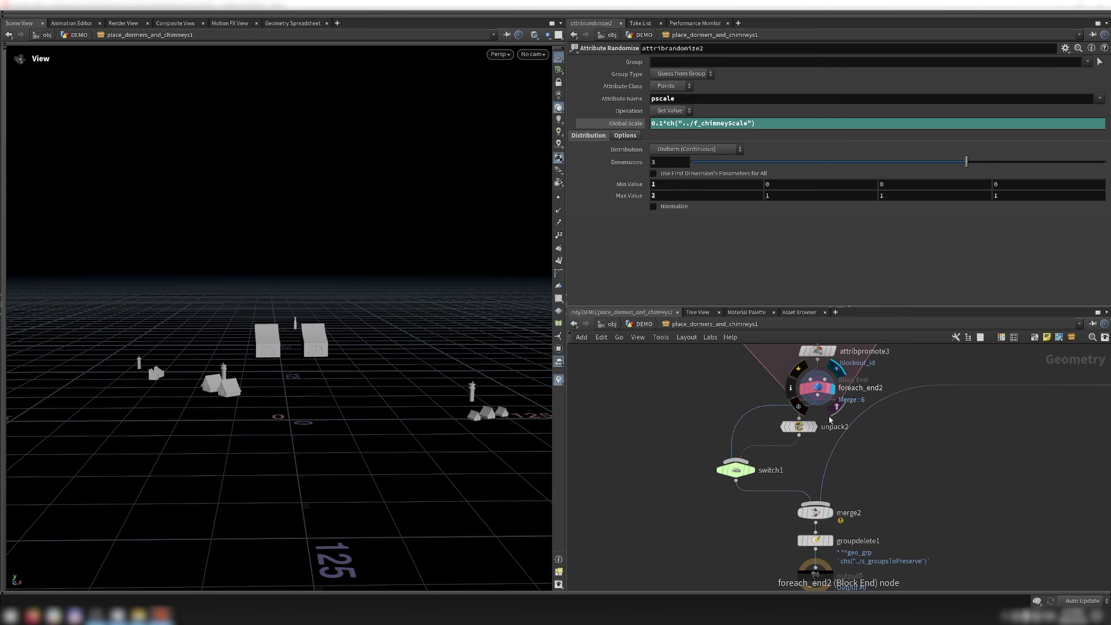
{"action": "left_click", "coordinate": [753, 471]}
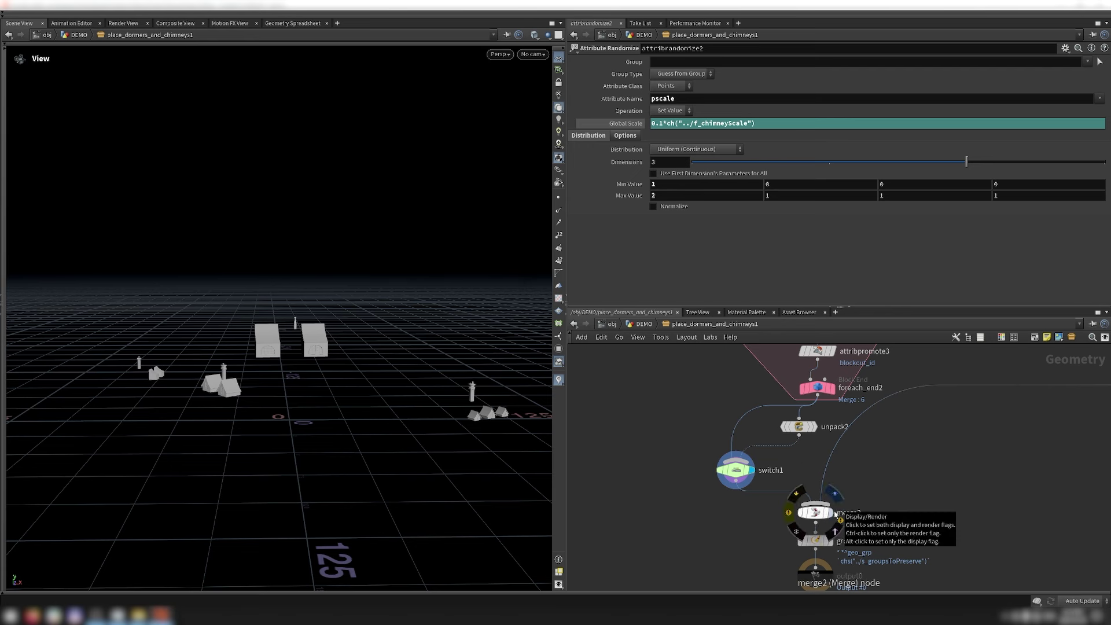
{"action": "left_click", "coordinate": [835, 512]}
{"action": "middle_click_drag", "start_coordinate": [888, 485], "coordinate": [889, 443]}
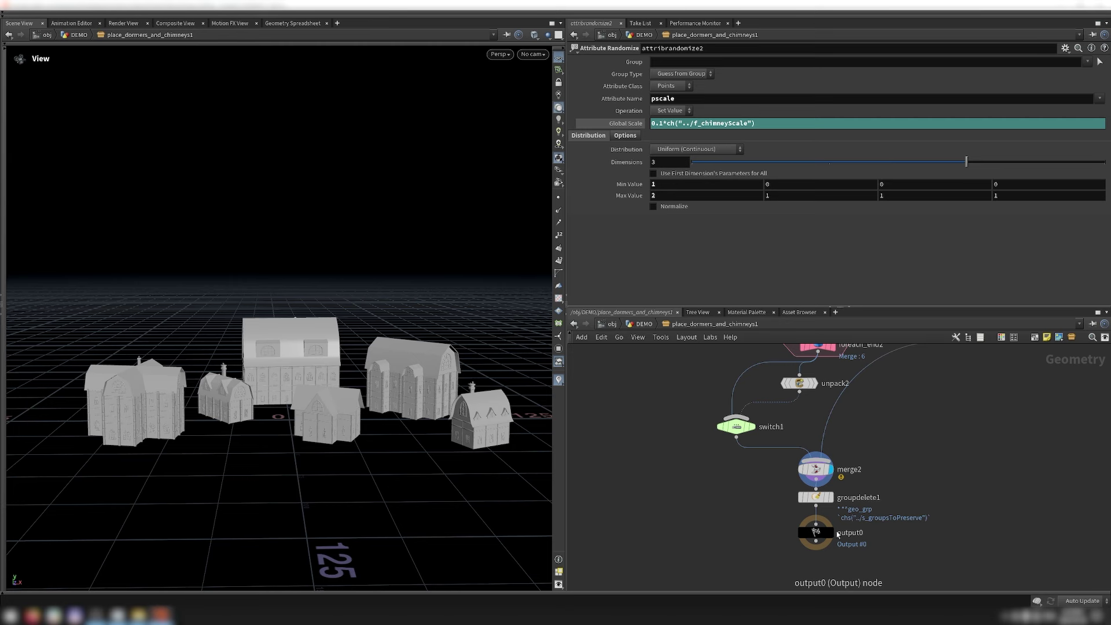
{"action": "key", "text": "u"}
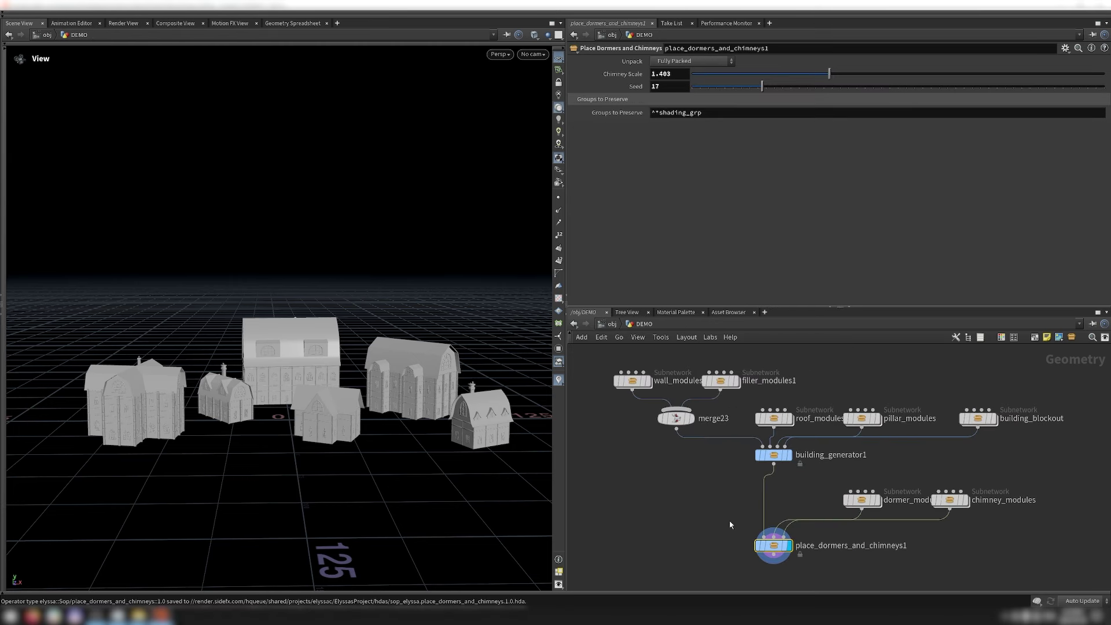